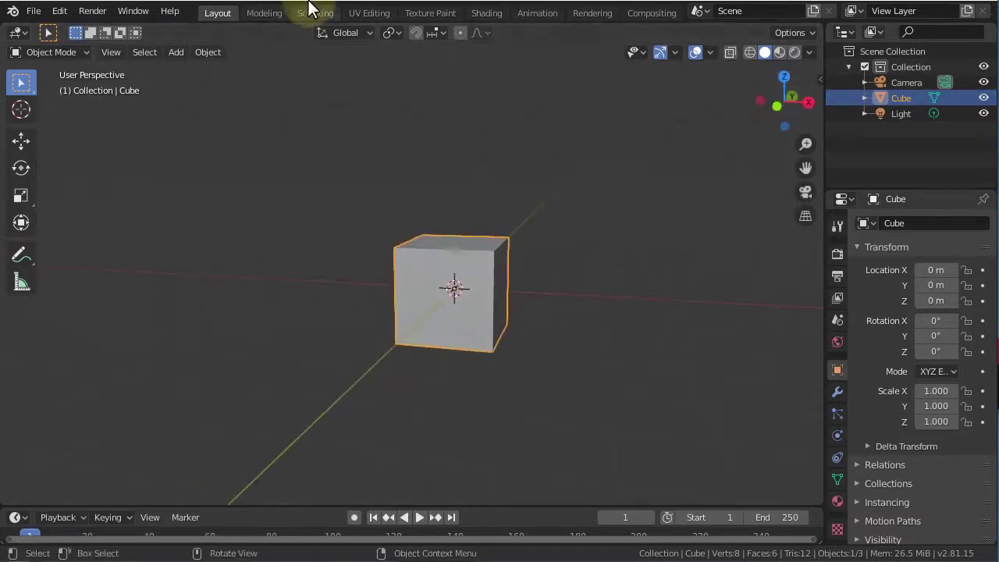
- Move the default cube along the X axis to about 3.04 m
{"action": "left_click", "coordinate": [314, 11]}
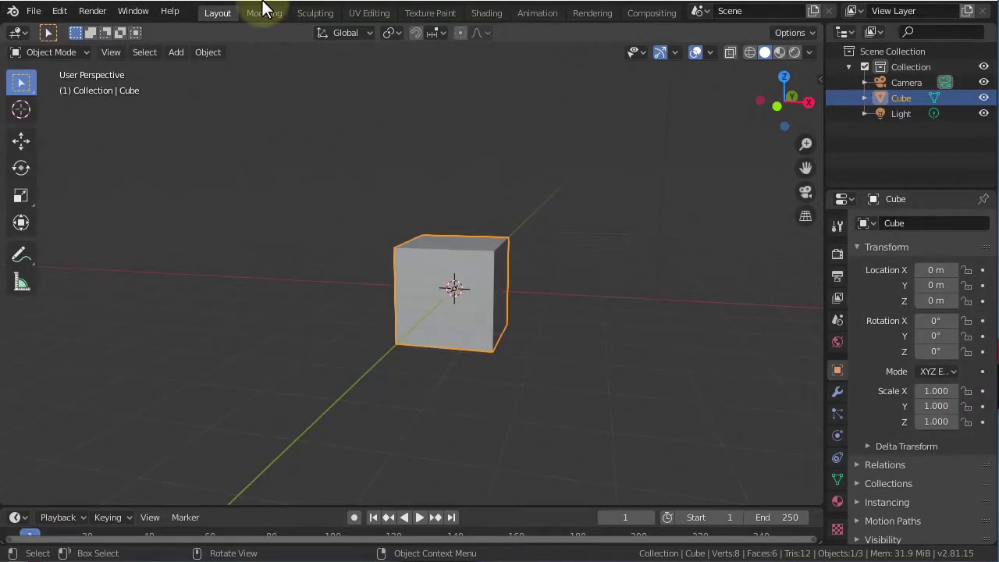
{"action": "key", "text": "g"}
{"action": "key", "text": "x"}
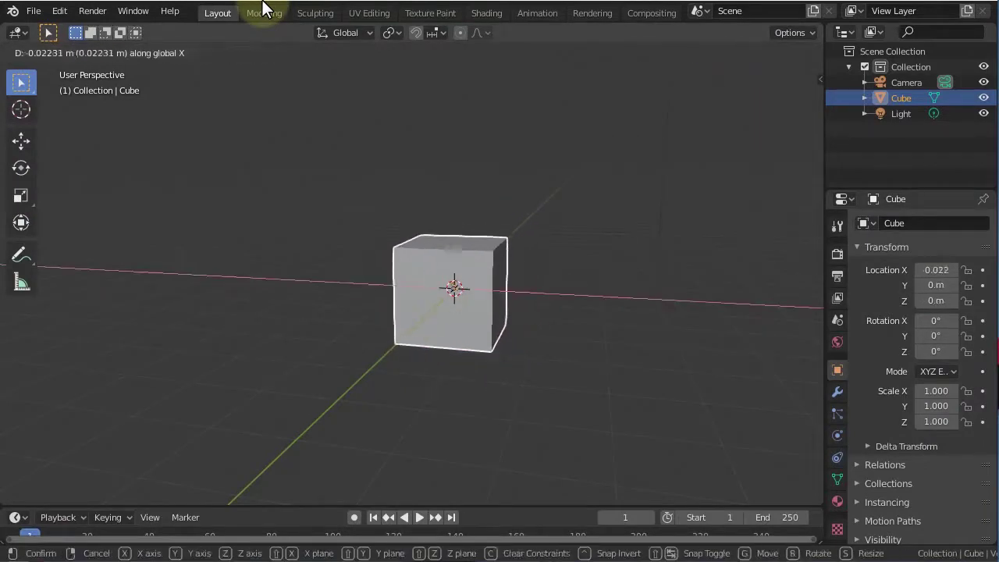
{"action": "left_click", "coordinate": [262, 9]}
- Add a Monkey mesh at the world origin
{"action": "key", "text": "shift+a"}
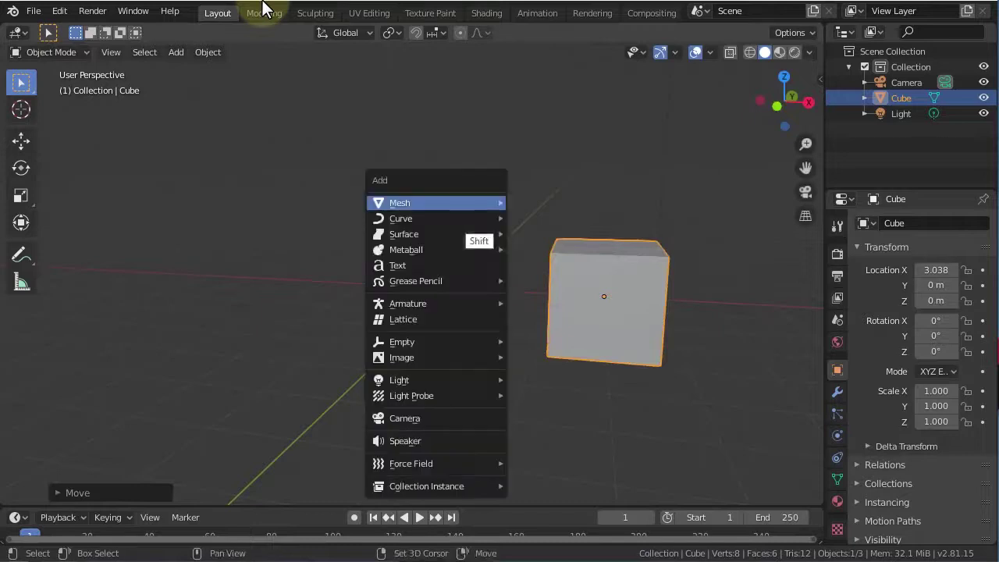
{"action": "key", "text": "Return"}
{"action": "key", "text": "Down"}
{"action": "key", "text": "Down"}
{"action": "key", "text": "Down"}
{"action": "key", "text": "Down"}
{"action": "key", "text": "Return"}
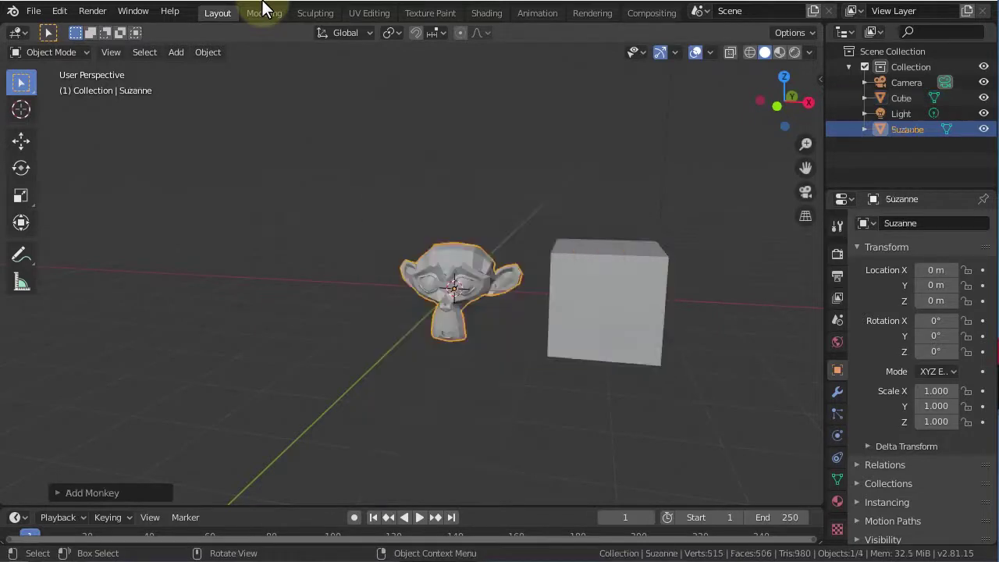
- Scale the monkey head to about 1.74 and move it along the X axis to about -3.14 m
{"action": "key", "text": "s"}
{"action": "left_click", "coordinate": [262, 10]}
{"action": "key", "text": "g"}
{"action": "key", "text": "x"}
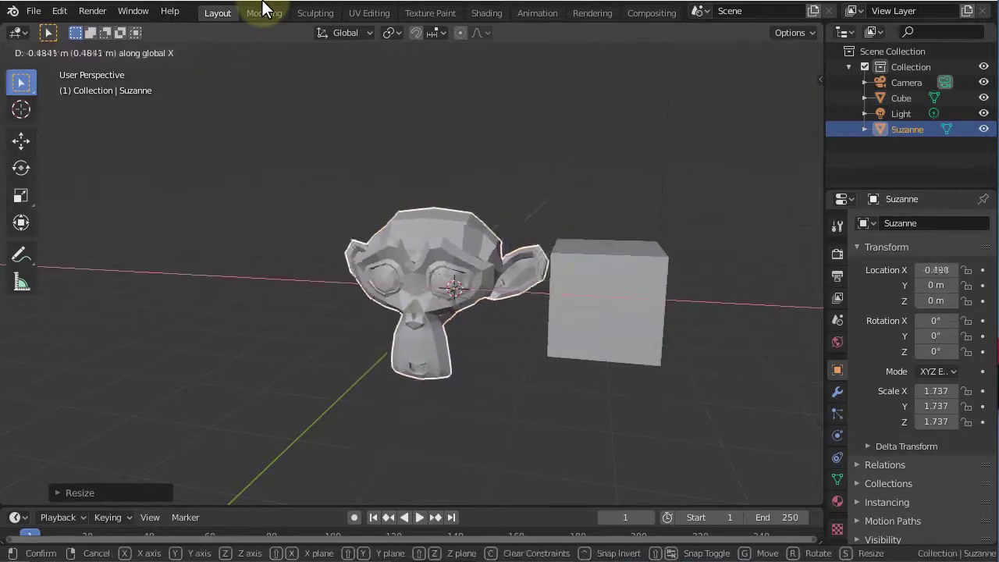
{"action": "left_click", "coordinate": [262, 9]}
{"action": "left_click_drag", "start_coordinate": [784, 103], "coordinate": [816, 97]}
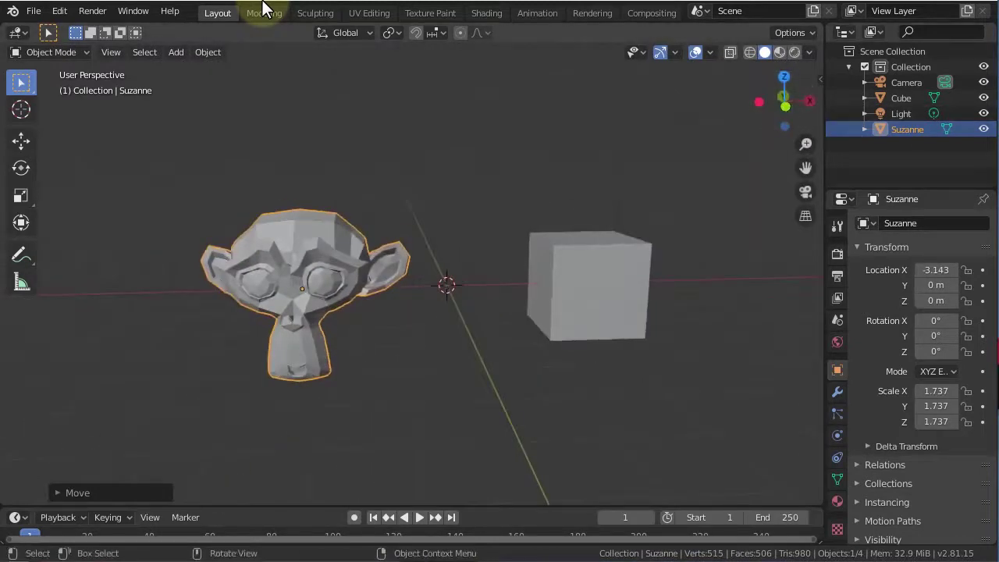
{"action": "key", "text": "n"}
{"action": "key", "text": "ctrl+Tab"}
{"action": "key", "text": "n"}
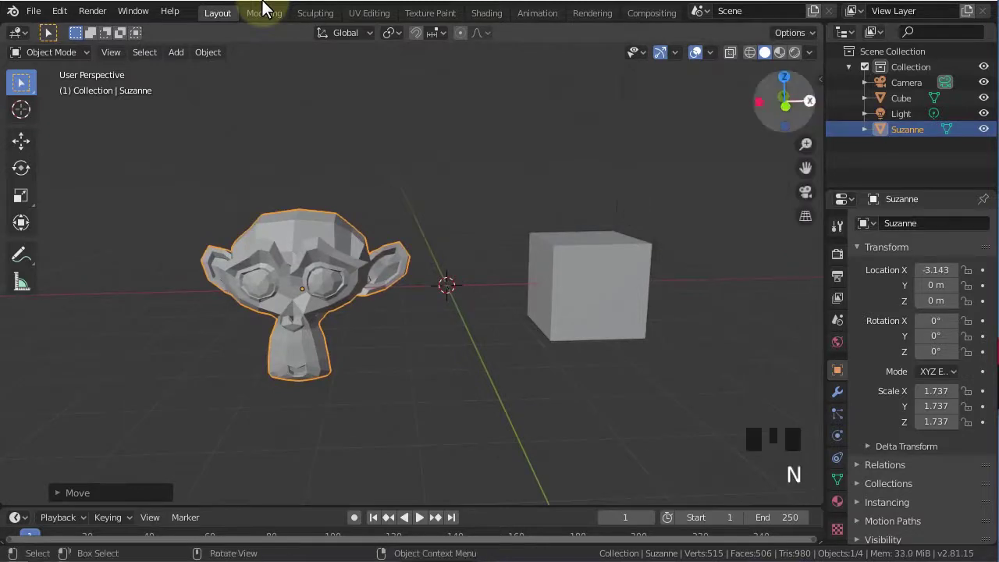
{"action": "mouse_move", "coordinate": [784, 100]}
{"action": "left_mouse_down"}
{"action": "mouse_move", "coordinate": [771, 89]}
{"action": "mouse_move", "coordinate": [763, 103]}
{"action": "mouse_move", "coordinate": [782, 104]}
{"action": "left_mouse_up"}
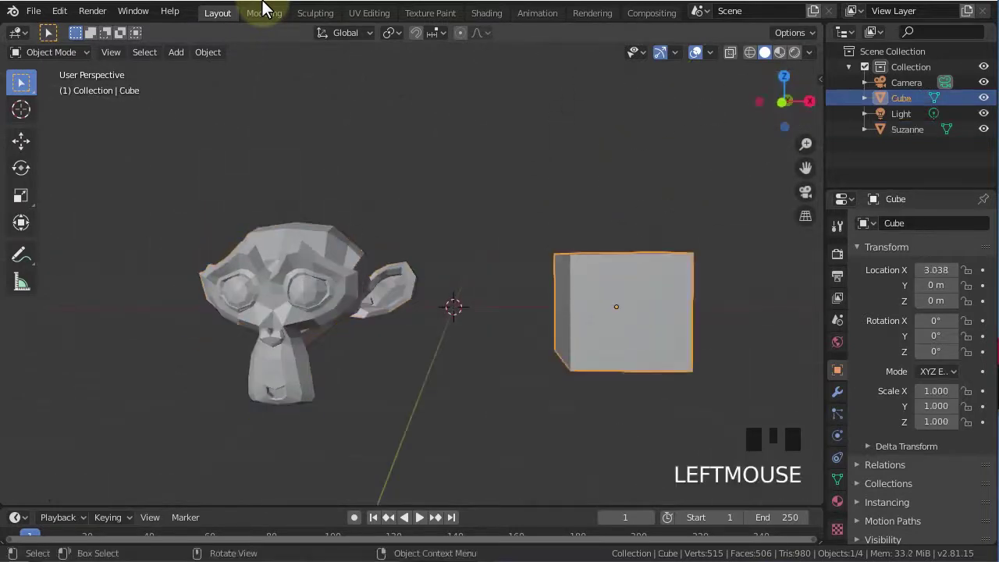
- Examine the cube in Sculpt Mode in the Sculpting workspace and return to the Layout workspace
{"action": "left_click", "coordinate": [295, 11]}
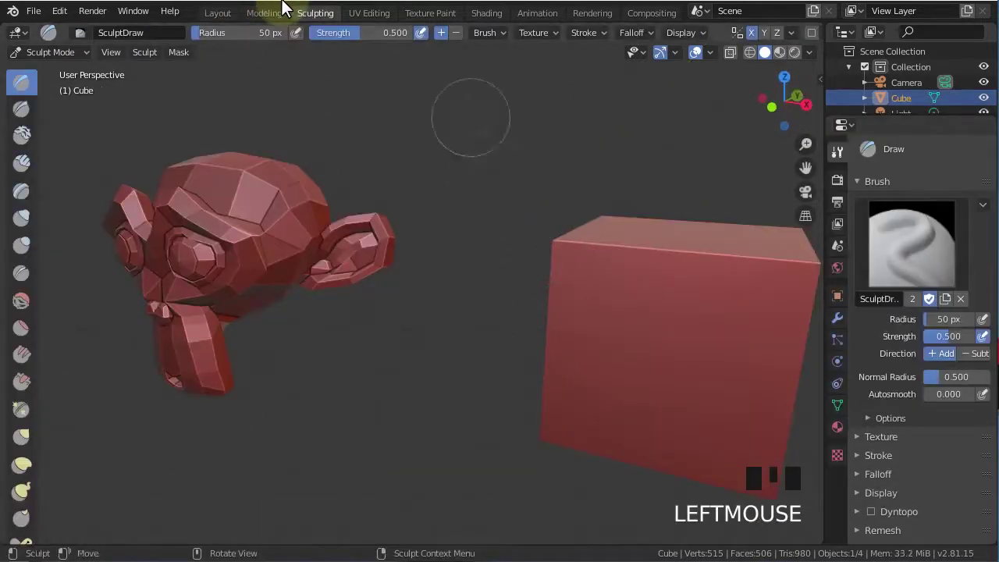
{"action": "left_click", "coordinate": [211, 10]}
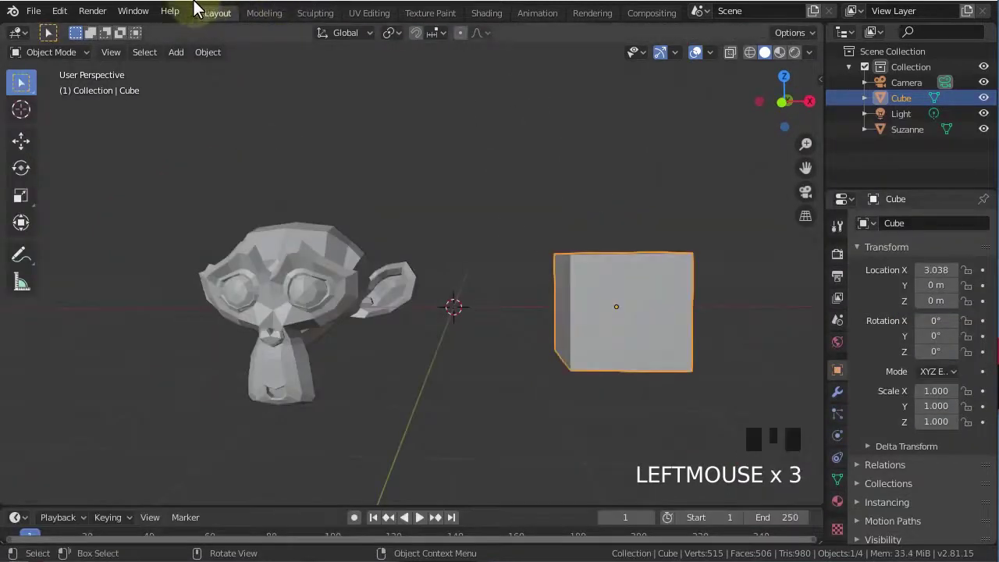
{"action": "left_click", "coordinate": [314, 13]}
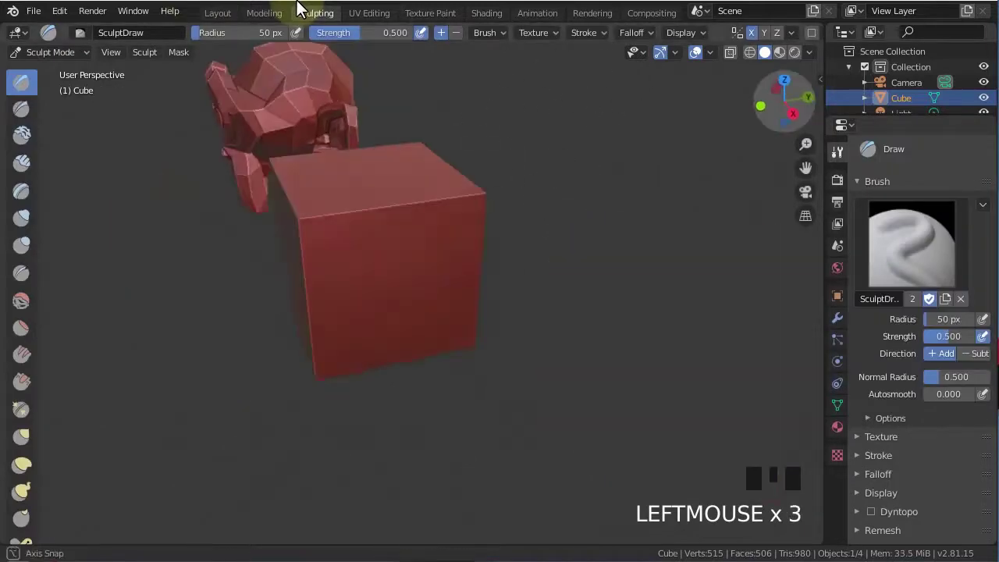
{"action": "left_click_drag", "start_coordinate": [782, 104], "coordinate": [726, 110]}
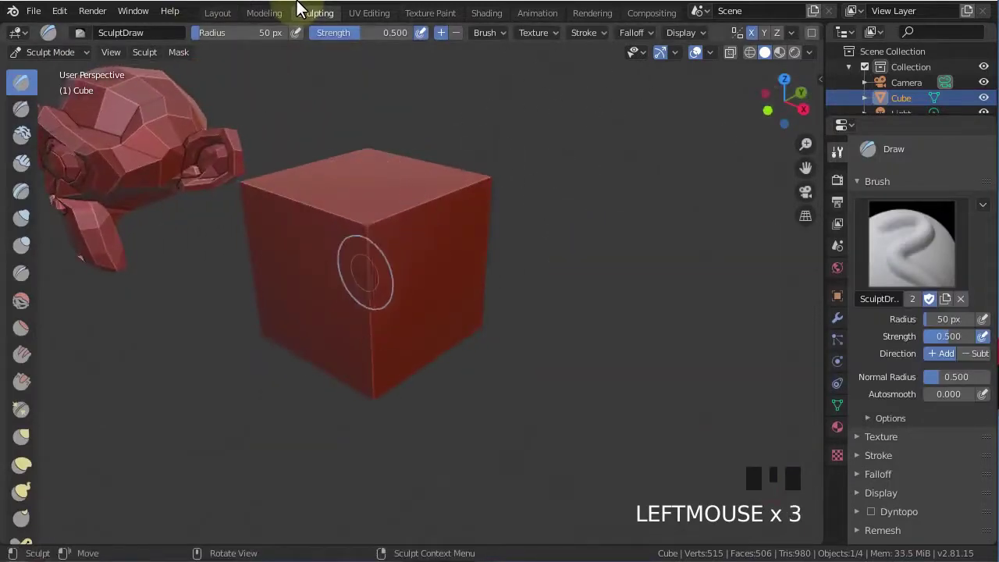
{"action": "left_click_drag", "start_coordinate": [504, 205], "coordinate": [509, 202]}
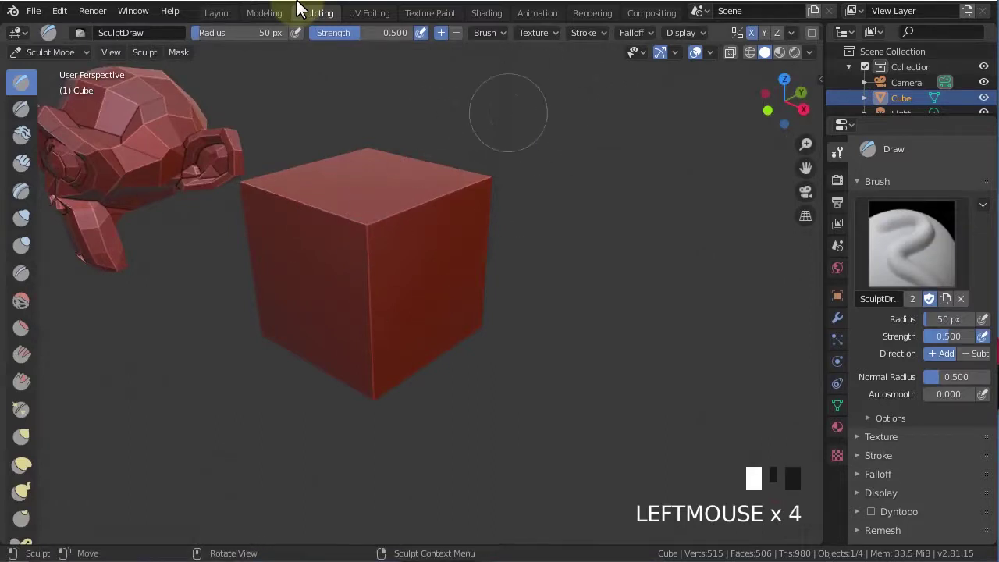
{"action": "left_click", "coordinate": [218, 12]}
- Delete the cube from the scene
{"action": "left_click", "coordinate": [188, 10]}
{"action": "key", "text": "x"}
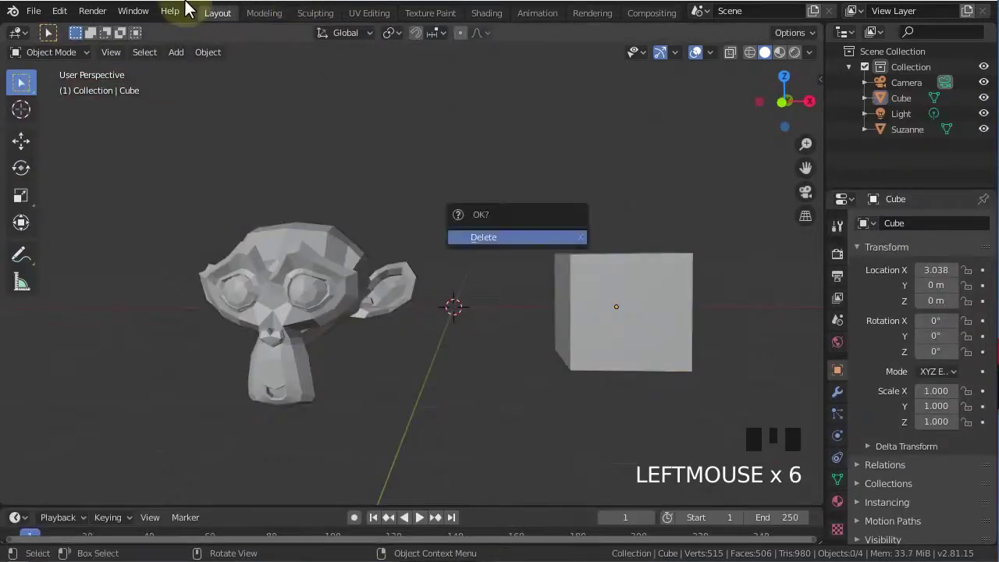
{"action": "left_click", "coordinate": [499, 234]}
{"action": "left_click", "coordinate": [569, 270]}
{"action": "key", "text": "x"}
{"action": "left_click", "coordinate": [562, 273]}
- Move the monkey head along the X axis to about -0.17 m and shade it smooth
{"action": "left_click", "coordinate": [290, 304]}
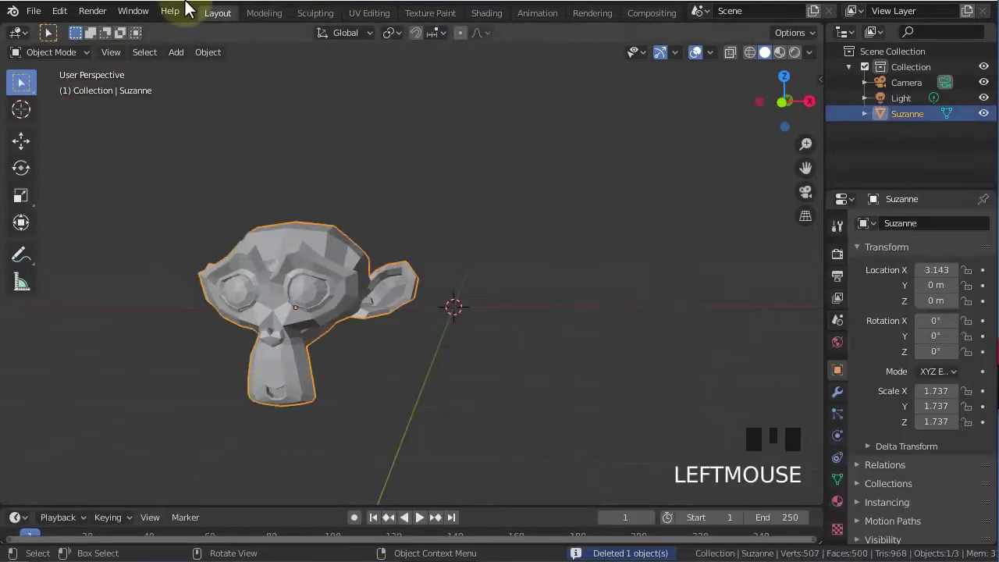
{"action": "key", "text": "g"}
{"action": "key", "text": "x"}
{"action": "left_click", "coordinate": [187, 10]}
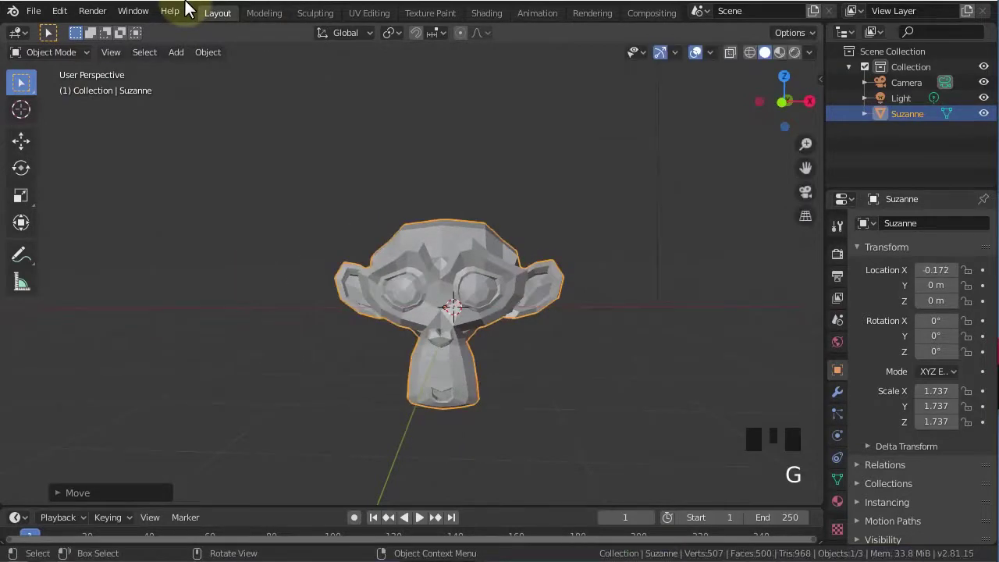
{"action": "right_click_drag", "start_coordinate": [486, 241], "coordinate": [490, 240]}
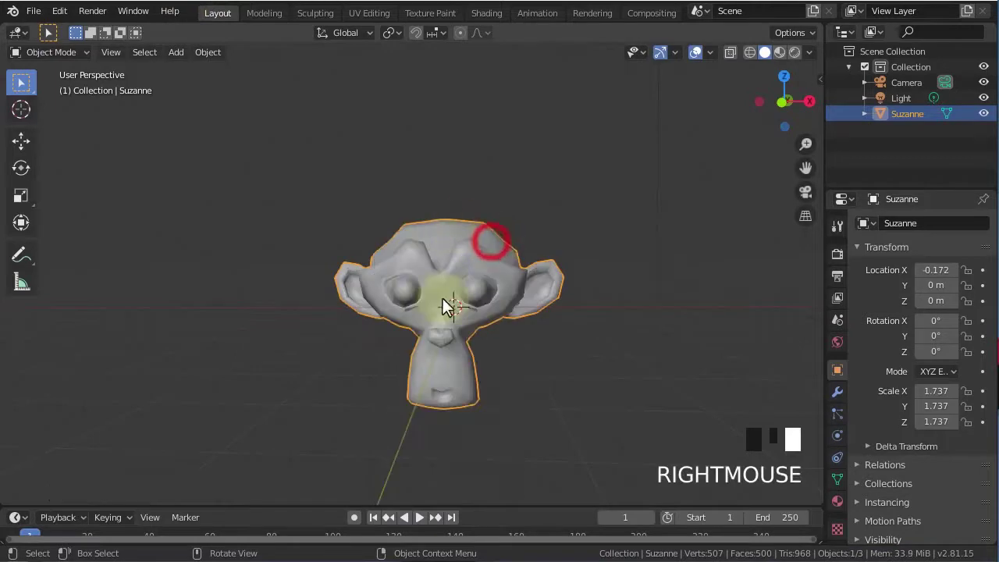
- Add a Multiresolution modifier to the monkey head and subdivide it to level 3
{"action": "left_click", "coordinate": [843, 391]}
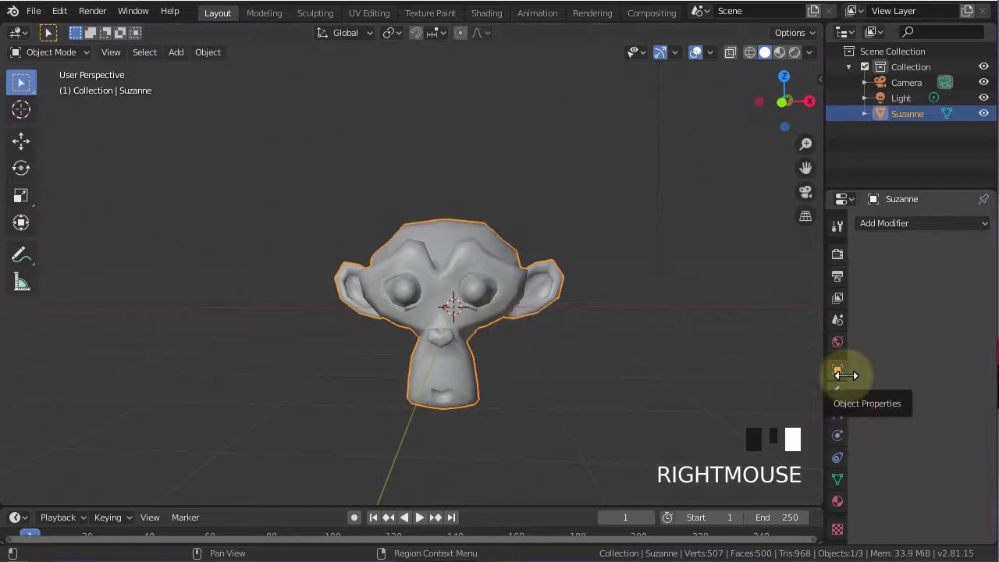
{"action": "left_click", "coordinate": [898, 225]}
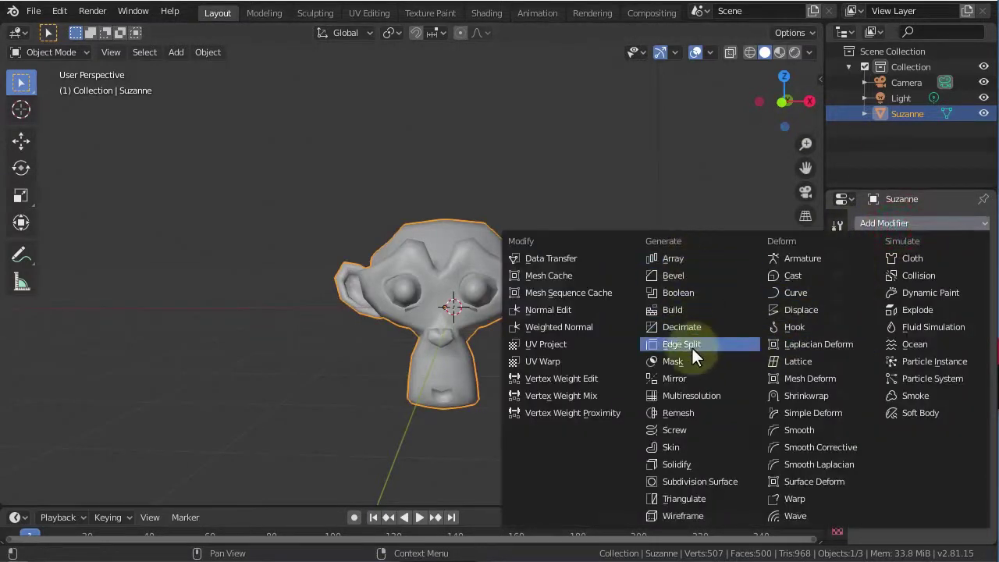
{"action": "left_click", "coordinate": [696, 397]}
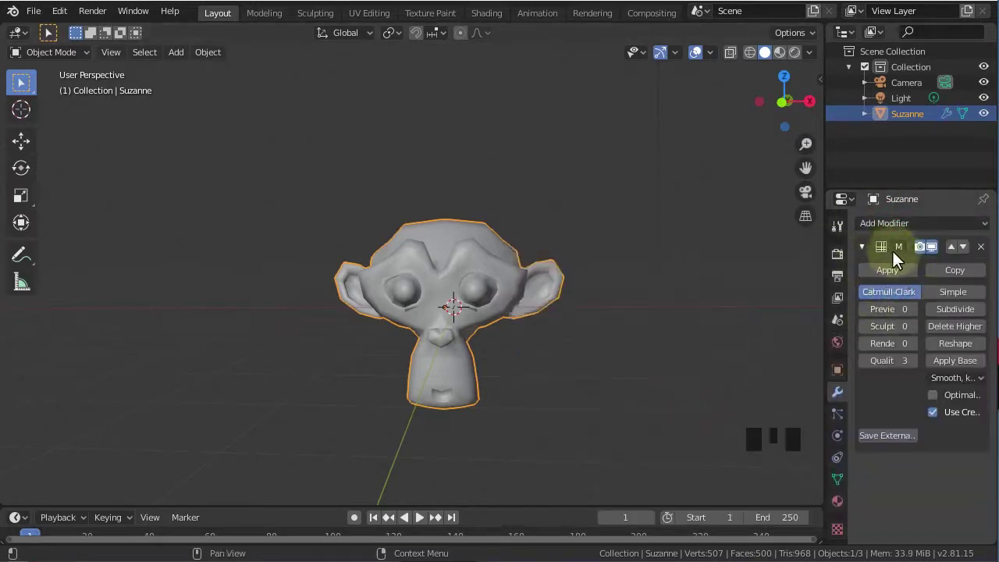
{"action": "left_click", "coordinate": [952, 307]}
{"action": "left_click", "coordinate": [953, 308]}
{"action": "left_click", "coordinate": [953, 308]}
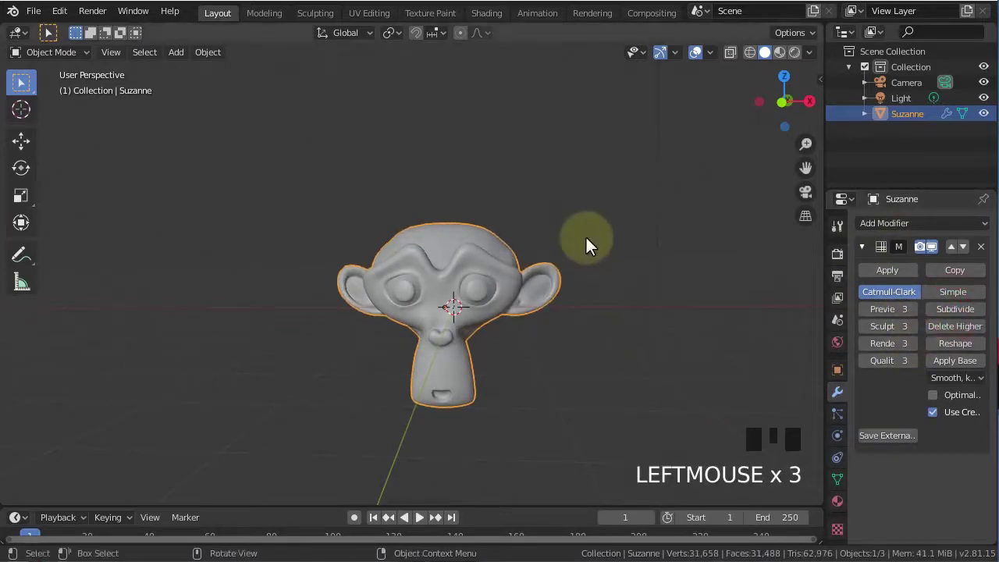
{"action": "scroll", "coordinate": [586, 243], "scroll_direction": "down", "scroll_amount": 1}
{"action": "scroll", "coordinate": [571, 272], "scroll_direction": "up", "scroll_amount": 4}
{"action": "scroll", "coordinate": [571, 309], "scroll_direction": "up", "scroll_amount": 2}
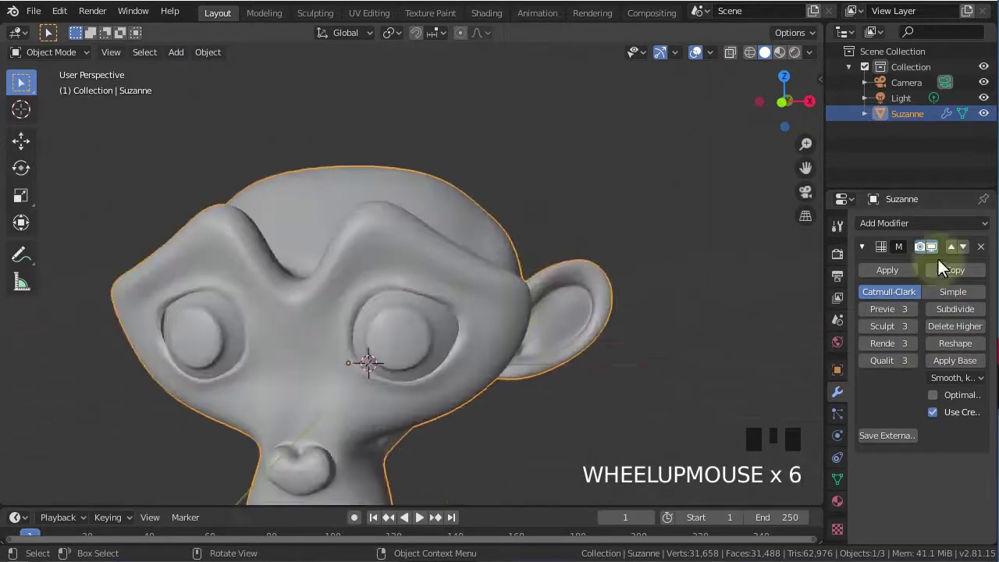
- Subdivide the monkey head's Multiresolution modifier further to level 5
{"action": "scroll", "coordinate": [597, 292], "scroll_direction": "down", "scroll_amount": 3}
{"action": "left_click", "coordinate": [954, 309]}
{"action": "left_click", "coordinate": [954, 309]}
{"action": "left_click", "coordinate": [954, 309]}
{"action": "middle_click_drag", "start_coordinate": [490, 343], "coordinate": [437, 297]}
{"action": "scroll", "coordinate": [411, 290], "scroll_direction": "up", "scroll_amount": 4}
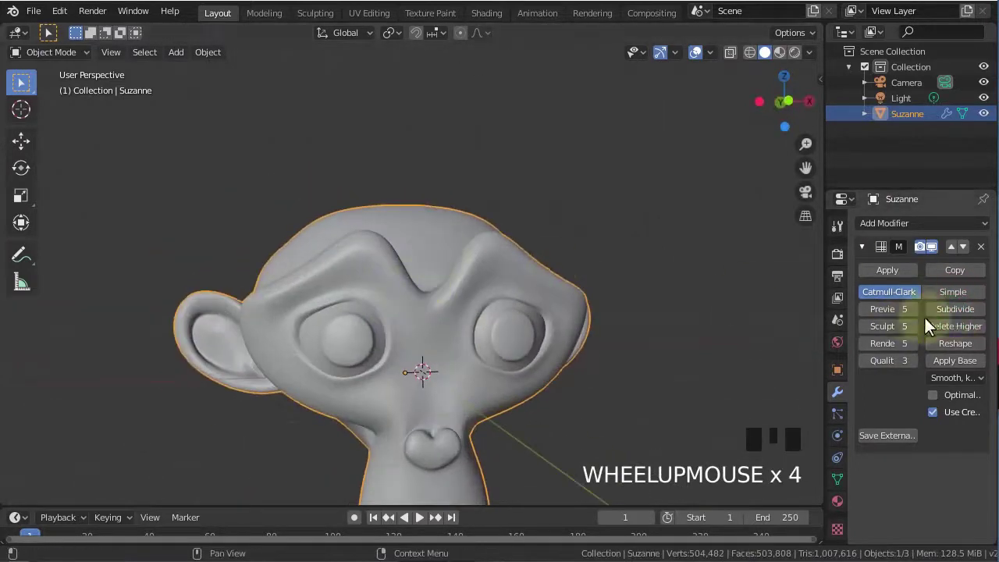
- Set the Multiresolution modifier's preview, sculpt and render levels to 4
{"action": "left_click", "coordinate": [863, 309]}
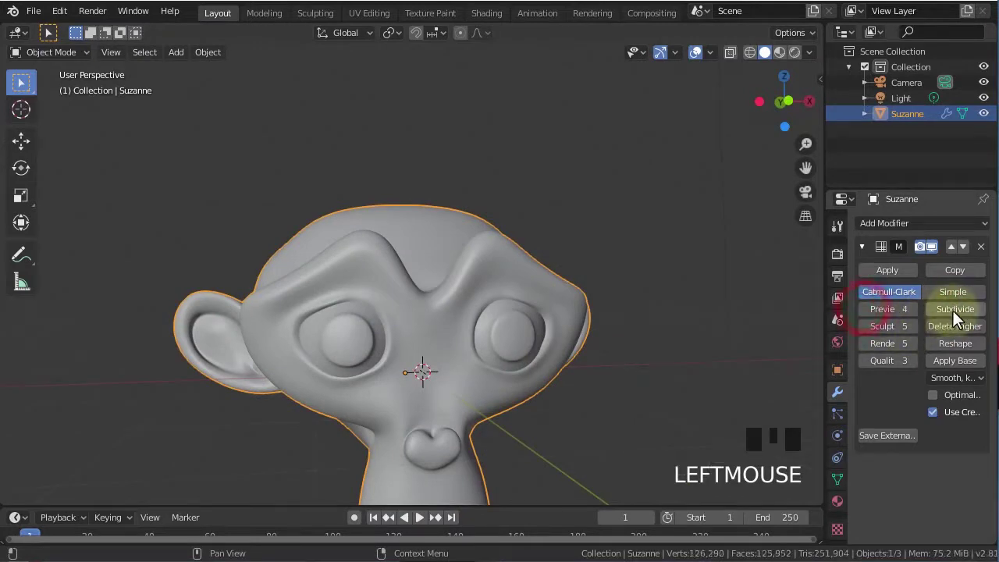
{"action": "left_click", "coordinate": [863, 326]}
{"action": "left_click", "coordinate": [863, 344]}
{"action": "middle_click_drag", "start_coordinate": [156, 234], "coordinate": [124, 238]}
{"action": "scroll", "coordinate": [335, 270], "scroll_direction": "down", "scroll_amount": 4}
{"action": "scroll", "coordinate": [335, 270], "scroll_direction": "up", "scroll_amount": 4}
{"action": "mouse_move", "coordinate": [335, 270]}
{"action": "middle_mouse_down"}
{"action": "mouse_move", "coordinate": [554, 271]}
{"action": "mouse_move", "coordinate": [400, 381]}
{"action": "mouse_move", "coordinate": [535, 268]}
{"action": "mouse_move", "coordinate": [345, 279]}
{"action": "middle_mouse_up"}
- Switch to the Sculpting workspace and center the monkey head in the front orthographic view
{"action": "left_click", "coordinate": [314, 11]}
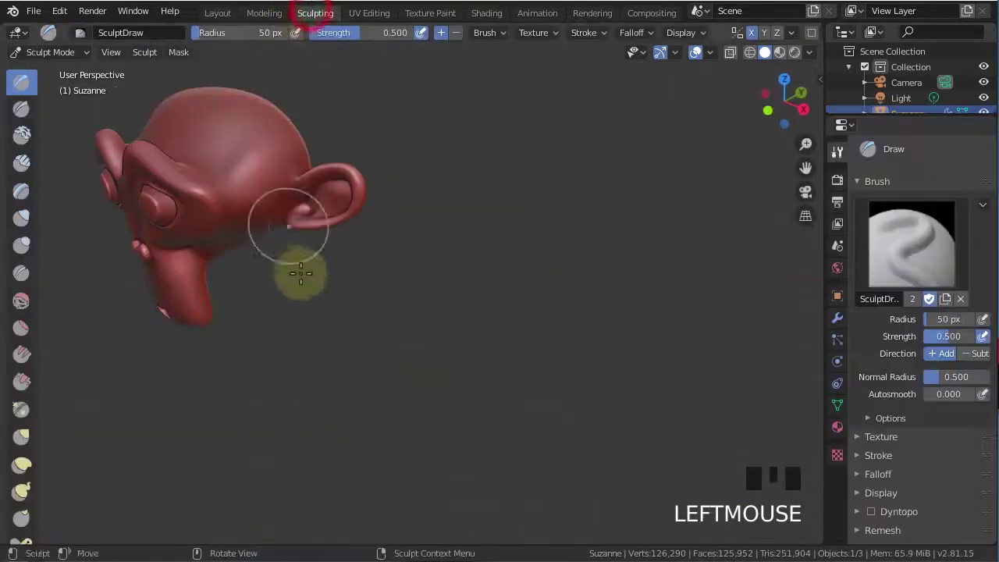
{"action": "middle_click_drag", "start_coordinate": [309, 226], "coordinate": [517, 236], "text": "shift"}
{"action": "key", "text": "KP_1"}
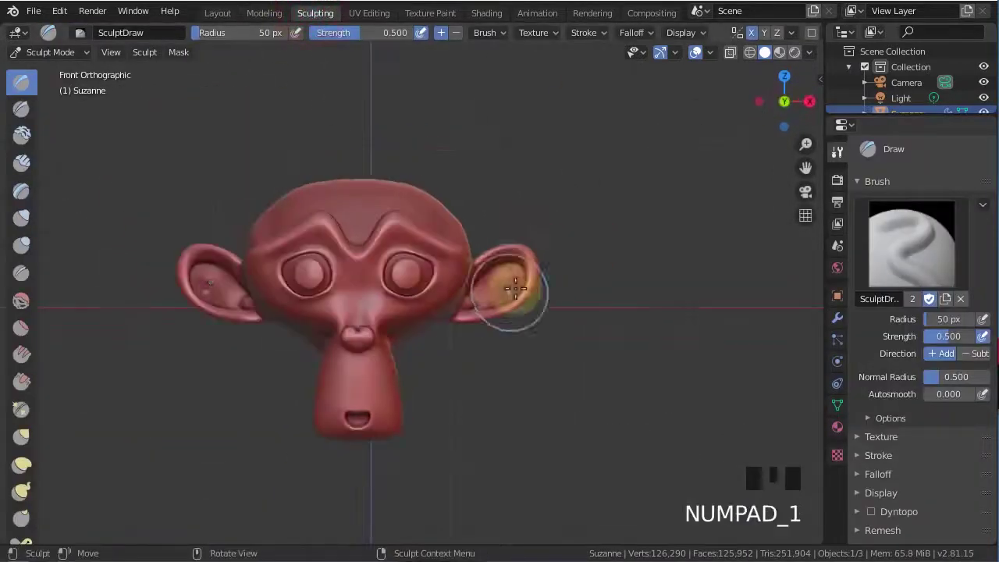
{"action": "scroll", "coordinate": [437, 273], "scroll_direction": "up", "scroll_amount": 3}
{"action": "middle_click_drag", "start_coordinate": [401, 263], "coordinate": [464, 259], "text": "shift"}
{"action": "scroll", "coordinate": [472, 262], "scroll_direction": "down", "scroll_amount": 3}
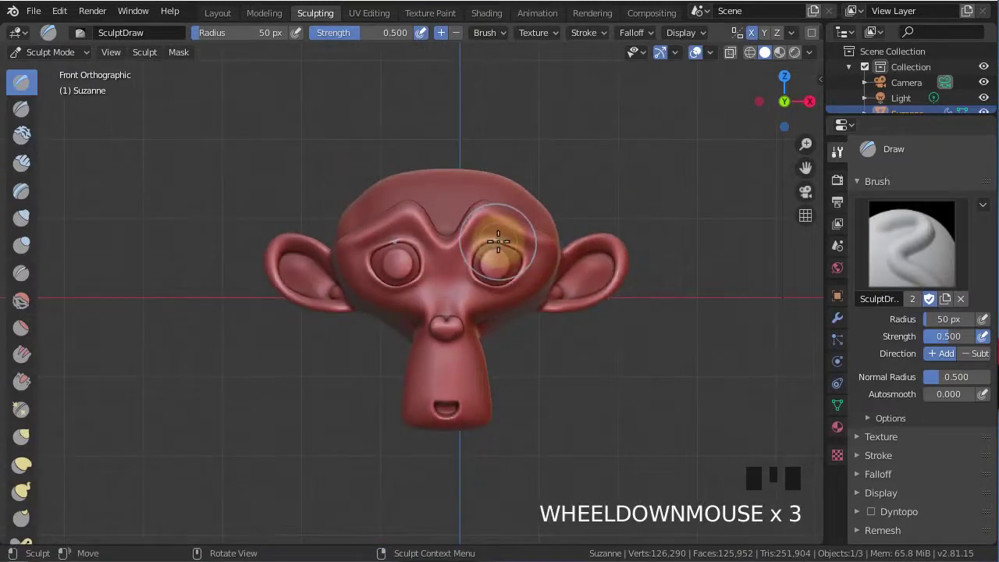
{"action": "mouse_move", "coordinate": [497, 241]}
{"action": "left_mouse_down"}
{"action": "mouse_move", "coordinate": [457, 223]}
{"action": "mouse_move", "coordinate": [554, 205]}
{"action": "mouse_move", "coordinate": [508, 223]}
{"action": "mouse_move", "coordinate": [426, 228]}
{"action": "mouse_move", "coordinate": [494, 229]}
{"action": "mouse_move", "coordinate": [502, 216]}
{"action": "mouse_move", "coordinate": [445, 226]}
{"action": "mouse_move", "coordinate": [475, 216]}
{"action": "mouse_move", "coordinate": [457, 260]}
{"action": "mouse_move", "coordinate": [502, 286]}
{"action": "mouse_move", "coordinate": [495, 202]}
{"action": "mouse_move", "coordinate": [513, 217]}
{"action": "mouse_move", "coordinate": [491, 196]}
{"action": "mouse_move", "coordinate": [513, 167]}
{"action": "mouse_move", "coordinate": [533, 206]}
{"action": "left_mouse_up"}
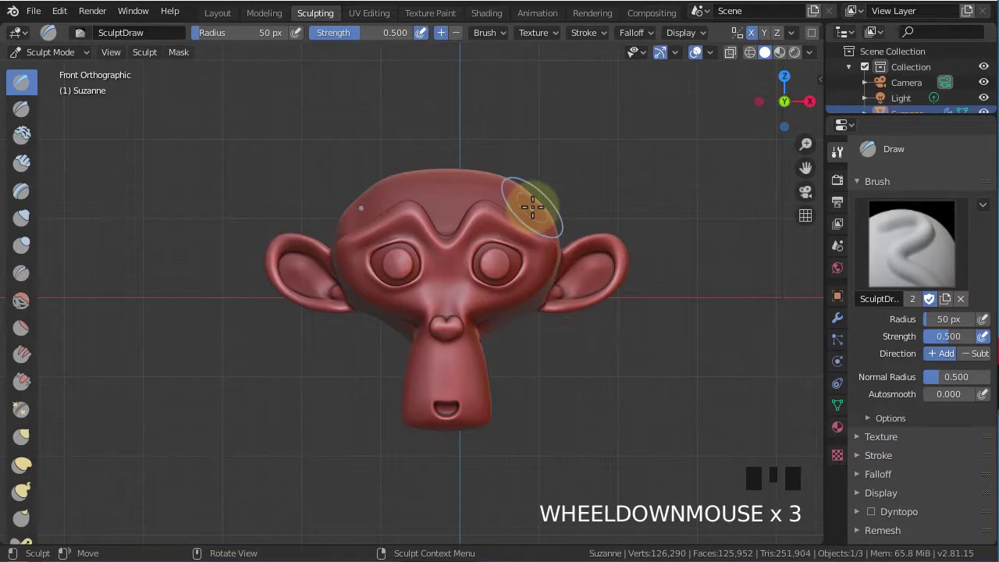
- Inspect the monkey head's base mesh in the Modeling workspace and return to the Sculpting workspace
{"action": "left_click", "coordinate": [266, 13]}
{"action": "mouse_move", "coordinate": [545, 209]}
{"action": "middle_mouse_down"}
{"action": "mouse_move", "coordinate": [454, 240]}
{"action": "mouse_move", "coordinate": [356, 131]}
{"action": "middle_mouse_up"}
{"action": "left_click", "coordinate": [318, 12]}
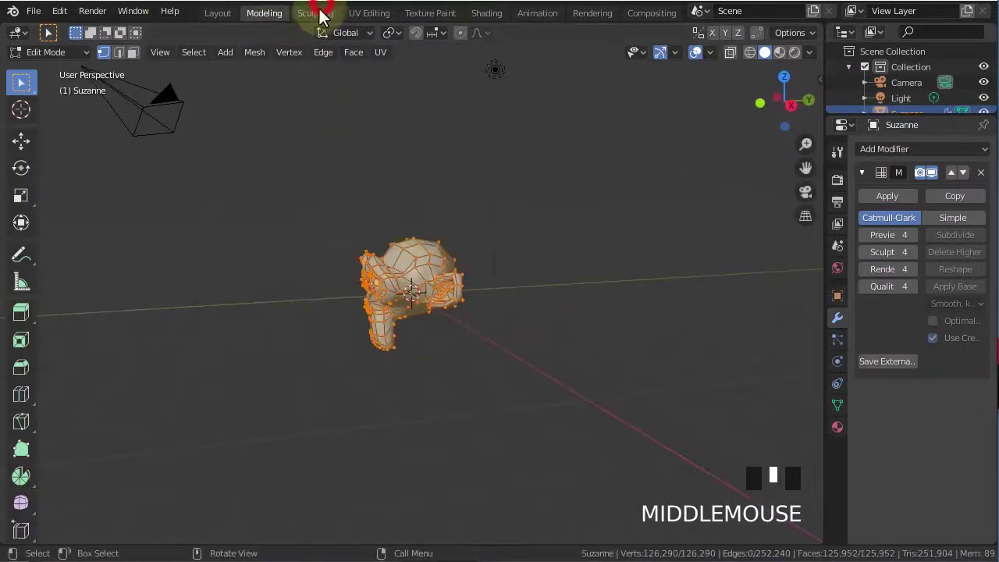
{"action": "left_click", "coordinate": [318, 12]}
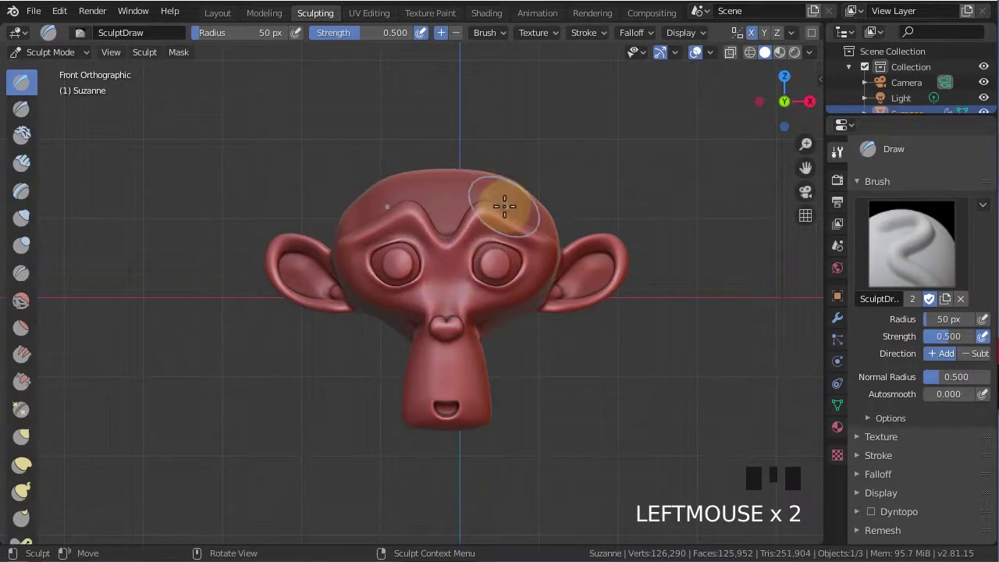
- Examine the smoothed monkey head in Sculpt Mode from several angles and distances
{"action": "middle_click_drag", "start_coordinate": [569, 223], "coordinate": [401, 252]}
{"action": "scroll", "coordinate": [515, 227], "scroll_direction": "down", "scroll_amount": 3}
{"action": "scroll", "coordinate": [640, 272], "scroll_direction": "up", "scroll_amount": 2}
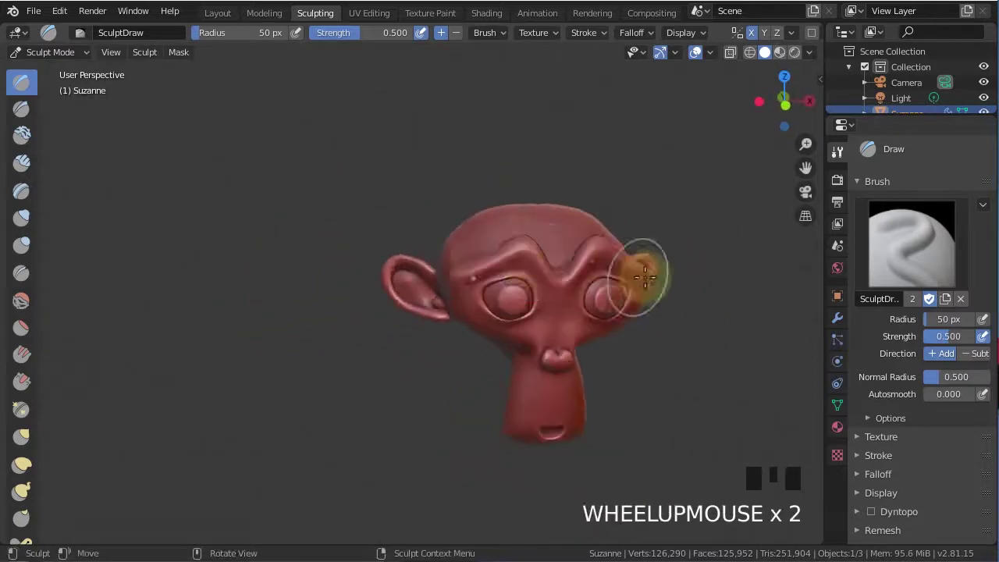
{"action": "mouse_move", "coordinate": [639, 272]}
{"action": "middle_mouse_down"}
{"action": "mouse_move", "coordinate": [617, 260]}
{"action": "mouse_move", "coordinate": [557, 258]}
{"action": "mouse_move", "coordinate": [624, 263]}
{"action": "middle_mouse_up"}
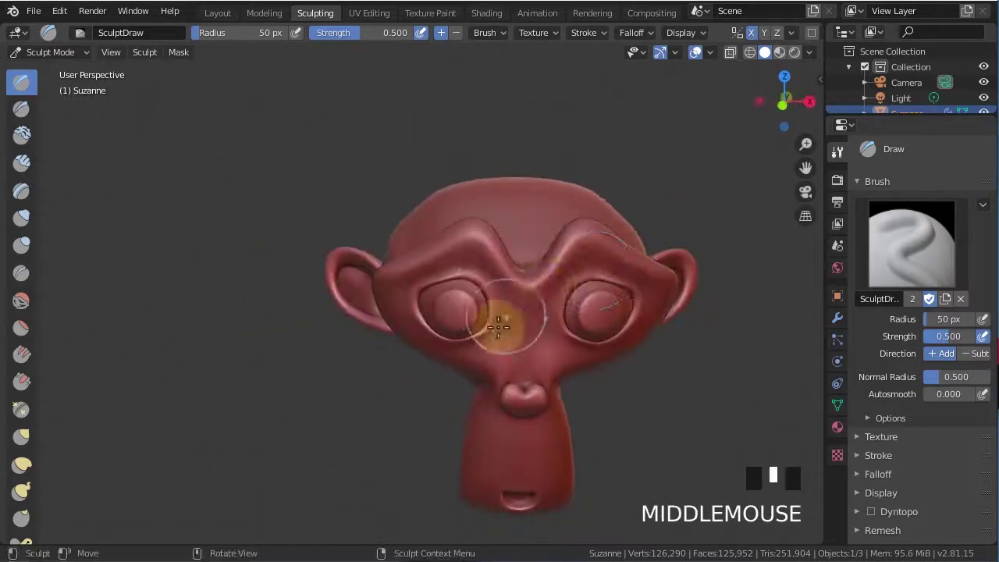
{"action": "scroll", "coordinate": [526, 286], "scroll_direction": "up", "scroll_amount": 4}
{"action": "scroll", "coordinate": [499, 273], "scroll_direction": "down", "scroll_amount": 2}
{"action": "mouse_move", "coordinate": [520, 272]}
{"action": "middle_mouse_down"}
{"action": "mouse_move", "coordinate": [590, 256]}
{"action": "mouse_move", "coordinate": [468, 308]}
{"action": "mouse_move", "coordinate": [356, 299]}
{"action": "middle_mouse_up"}
{"action": "scroll", "coordinate": [484, 290], "scroll_direction": "down", "scroll_amount": 2}
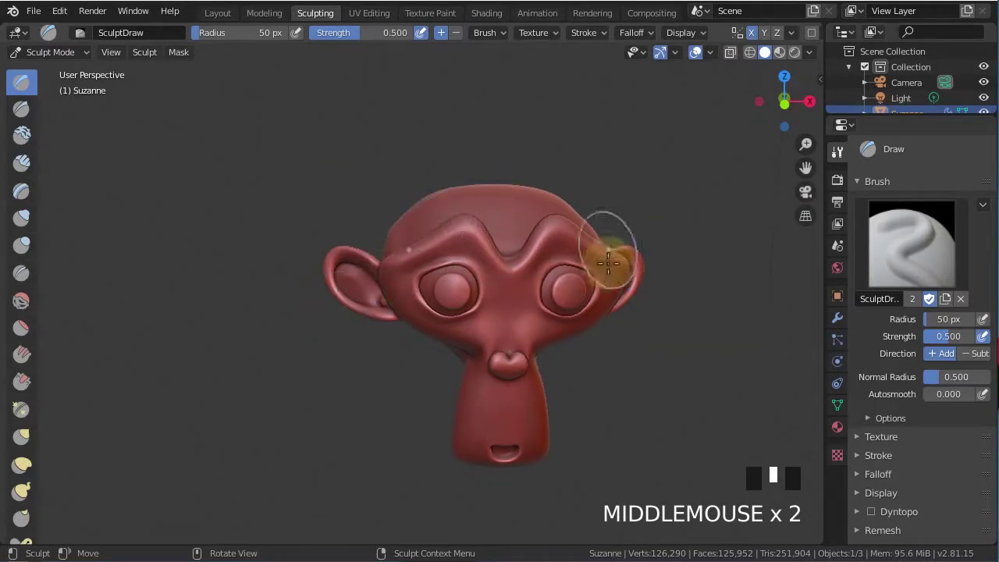
- Show the Draw brush's active tool settings in the 3D viewport's sidebar
{"action": "key", "text": "n"}
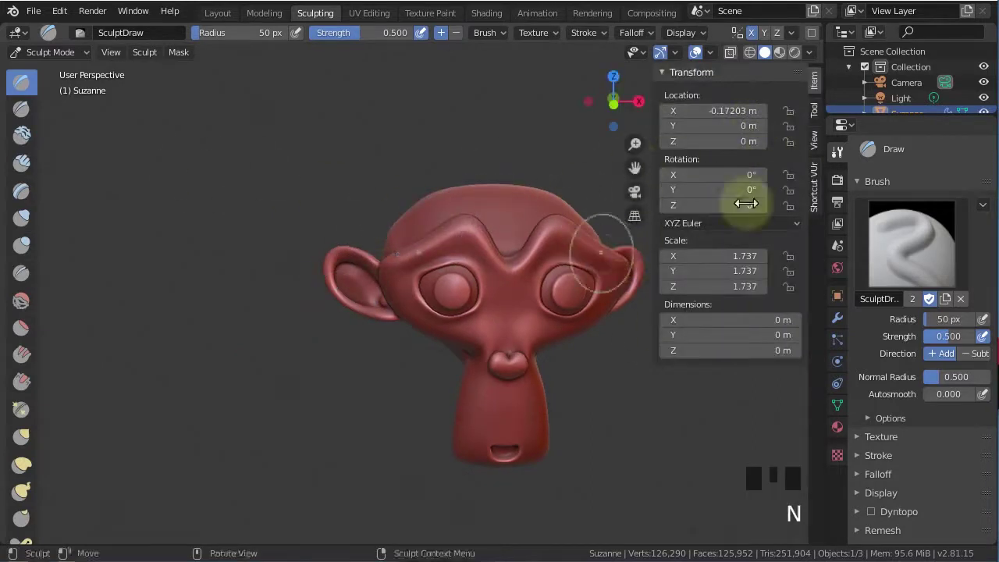
{"action": "left_click", "coordinate": [814, 109]}
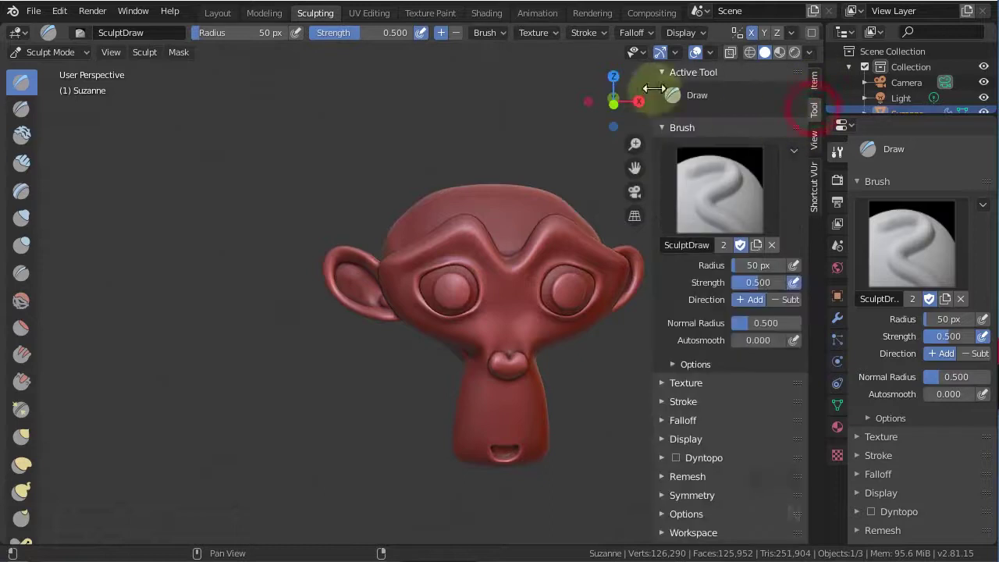
- Turn off X-axis mirroring in the sculpting symmetry settings and hide the 3D viewport's sidebar
{"action": "left_click", "coordinate": [675, 495]}
{"action": "left_click", "coordinate": [743, 519]}
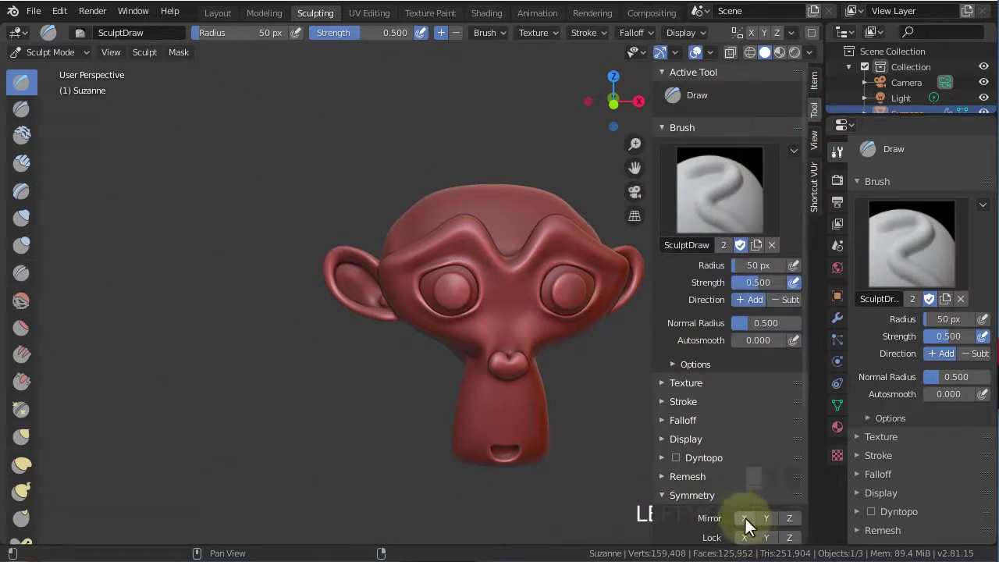
{"action": "key", "text": "n"}
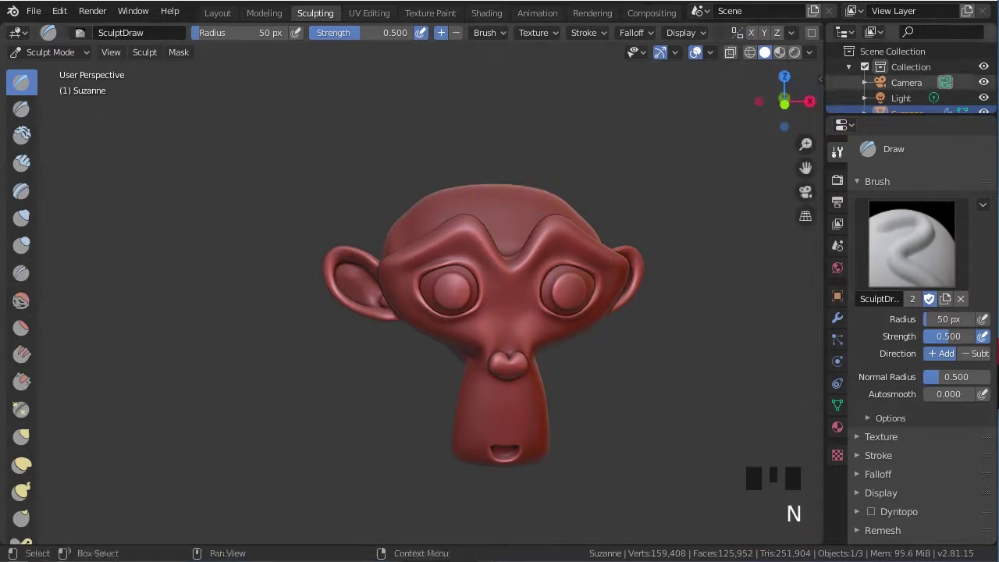
- Activate the Grab brush for sculpting the monkey head
{"action": "scroll", "coordinate": [20, 257], "scroll_direction": "down", "scroll_amount": 5}
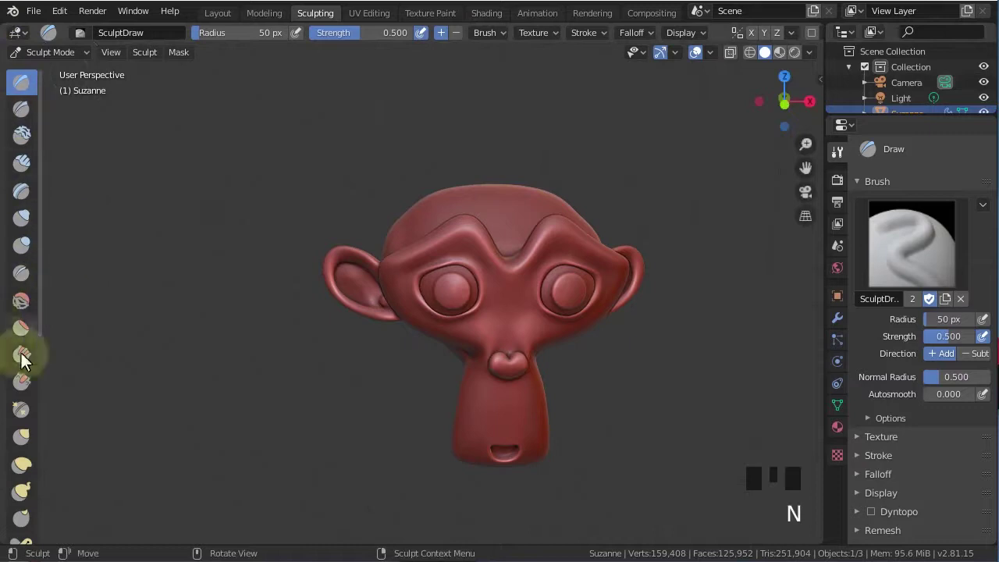
{"action": "scroll", "coordinate": [26, 191], "scroll_direction": "up", "scroll_amount": 5}
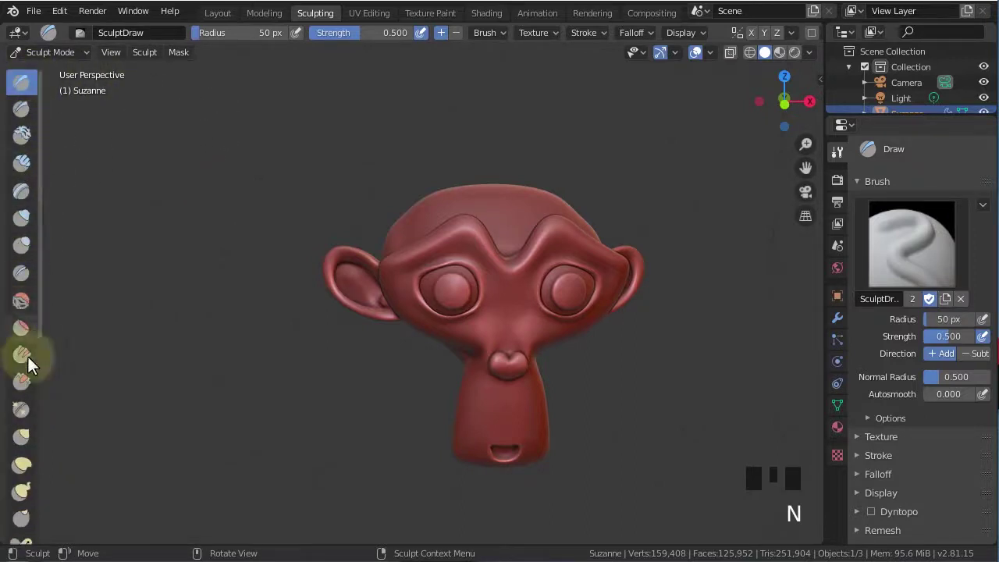
{"action": "scroll", "coordinate": [22, 402], "scroll_direction": "down", "scroll_amount": 3}
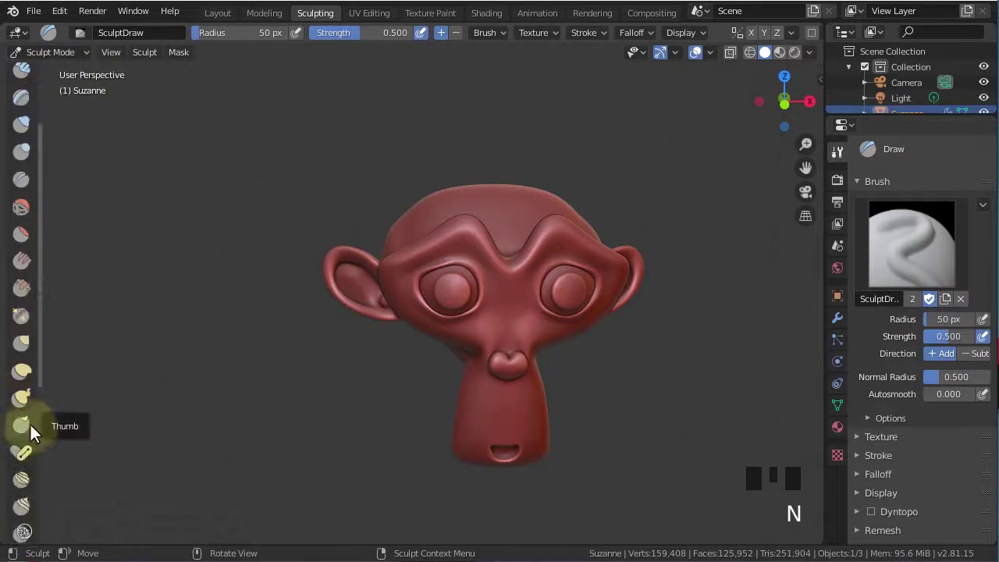
{"action": "left_click", "coordinate": [24, 343]}
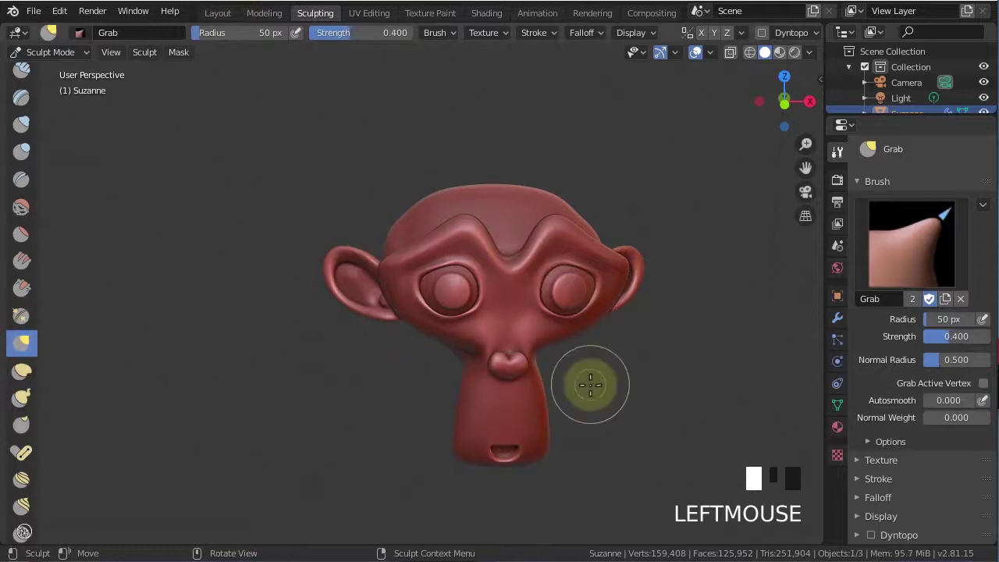
{"action": "middle_click_drag", "start_coordinate": [590, 385], "coordinate": [485, 367]}
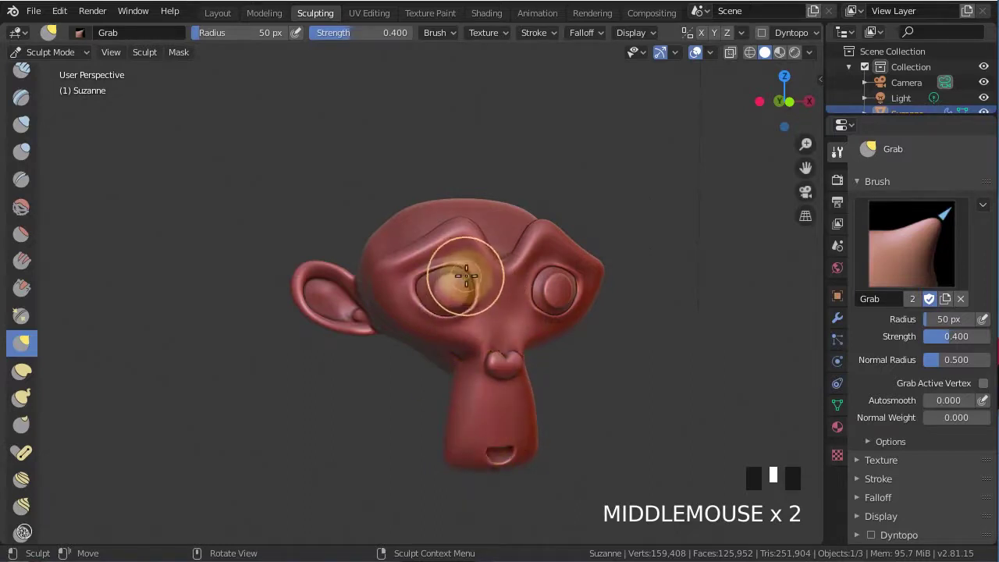
- Enlarge the Grab brush's radius to 193 px
{"action": "left_click_drag", "start_coordinate": [466, 276], "coordinate": [456, 258]}
{"action": "key", "text": "f"}
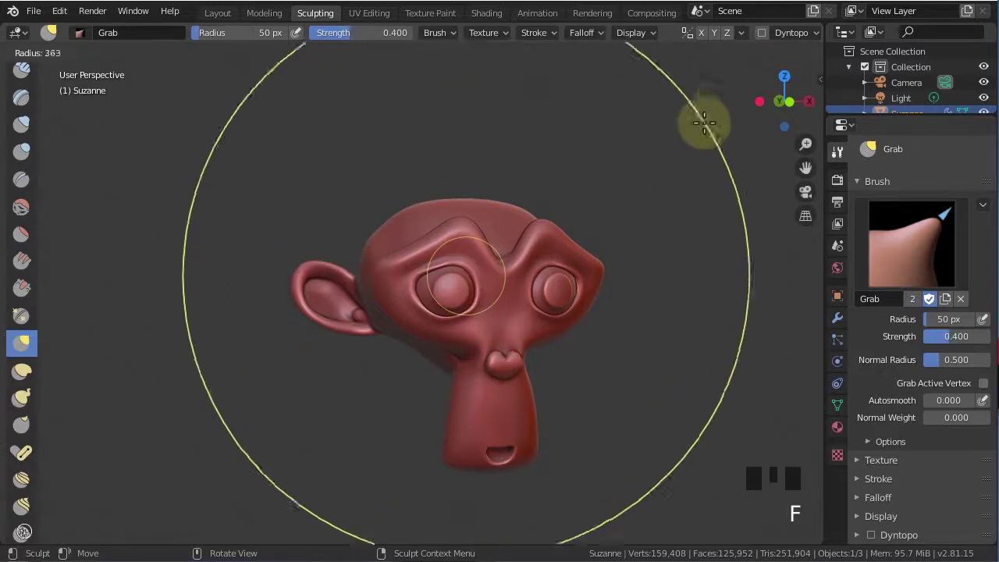
{"action": "left_click", "coordinate": [587, 168]}
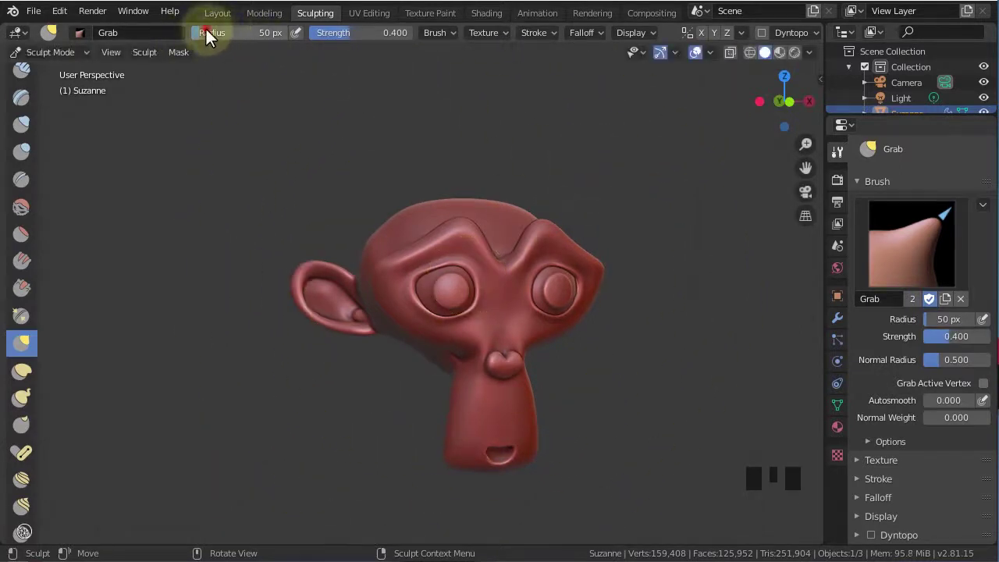
{"action": "mouse_move", "coordinate": [207, 37]}
{"action": "left_mouse_down"}
{"action": "mouse_move", "coordinate": [335, 31]}
{"action": "mouse_move", "coordinate": [345, 50]}
{"action": "left_mouse_up"}
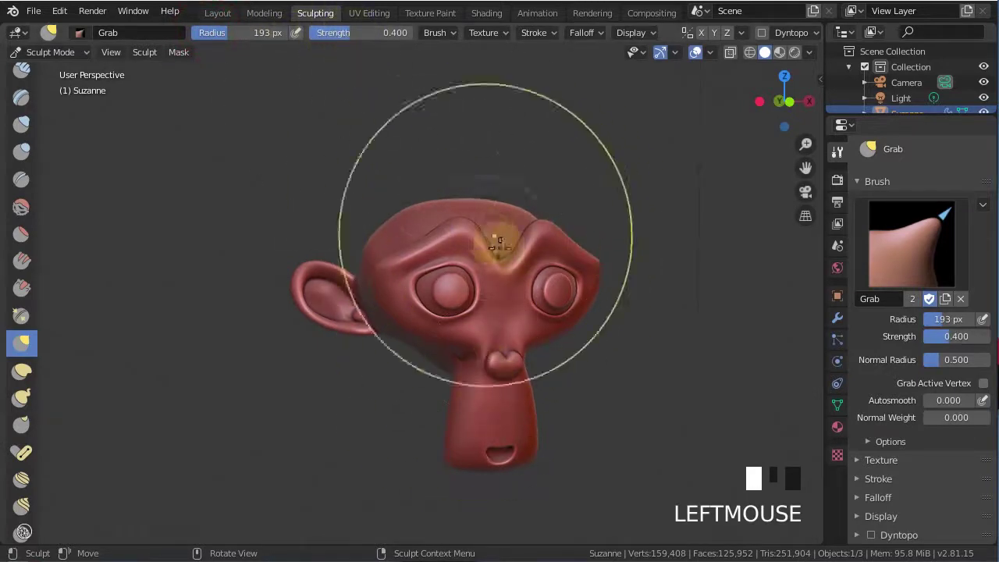
- Set the Grab brush's strength to 0.467 and its radius to 104 px
{"action": "key", "text": "shift+f"}
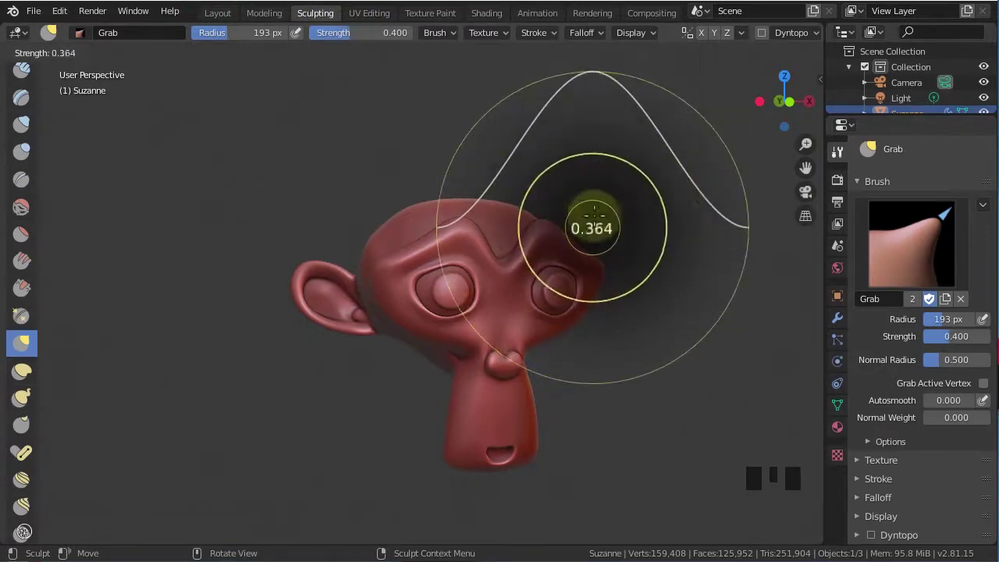
{"action": "left_click", "coordinate": [491, 289]}
{"action": "key", "text": "f"}
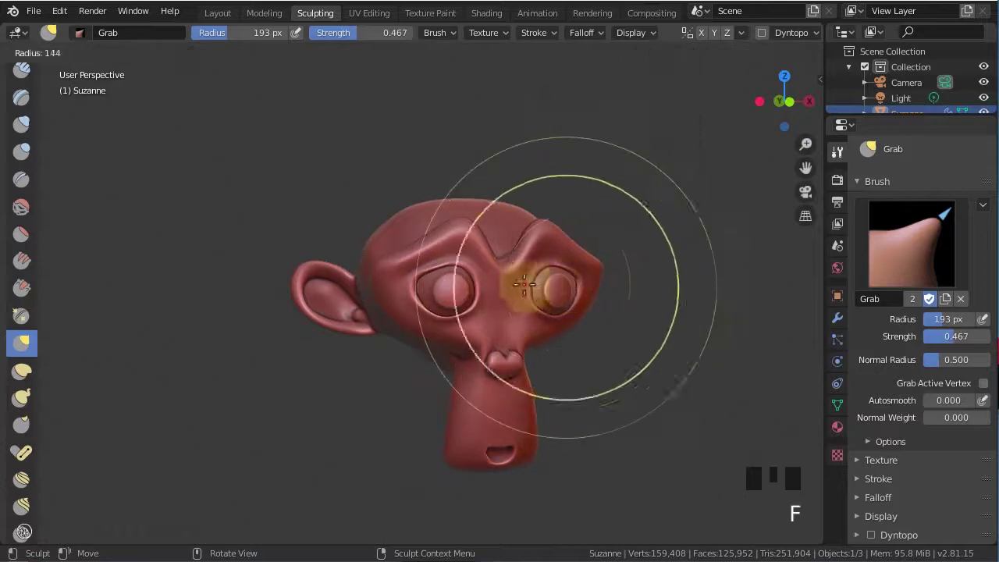
{"action": "left_click", "coordinate": [494, 287]}
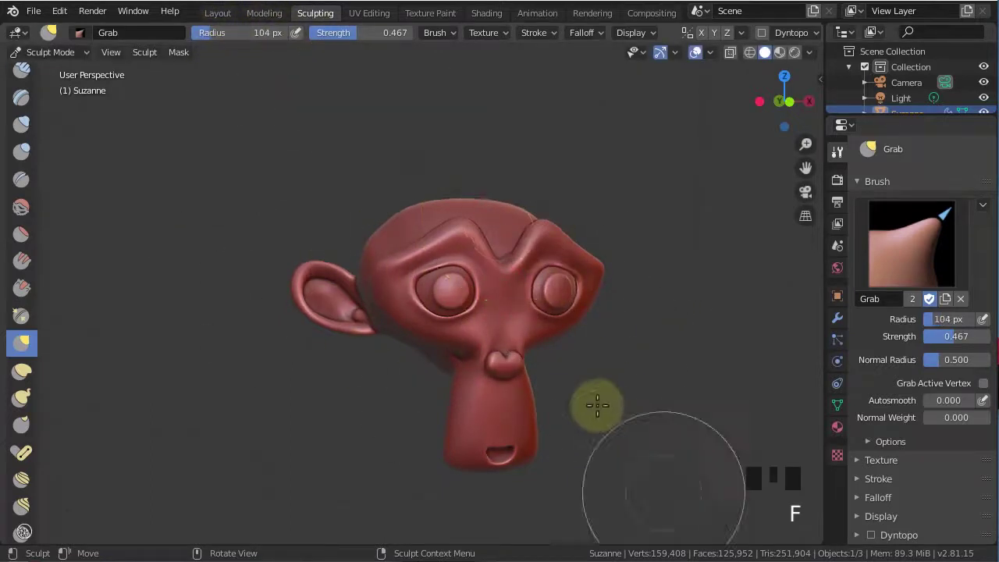
- Make a few Grab strokes on the face and the front of the muzzle from the front and the side
{"action": "scroll", "coordinate": [495, 315], "scroll_direction": "up", "scroll_amount": 2}
{"action": "mouse_move", "coordinate": [495, 314]}
{"action": "middle_mouse_down"}
{"action": "mouse_move", "coordinate": [475, 325]}
{"action": "mouse_move", "coordinate": [404, 303]}
{"action": "mouse_move", "coordinate": [513, 320]}
{"action": "mouse_move", "coordinate": [554, 307]}
{"action": "middle_mouse_up"}
{"action": "left_click_drag", "start_coordinate": [553, 307], "coordinate": [569, 297]}
{"action": "mouse_move", "coordinate": [569, 297]}
{"action": "middle_mouse_down"}
{"action": "mouse_move", "coordinate": [502, 309]}
{"action": "mouse_move", "coordinate": [373, 291]}
{"action": "middle_mouse_up"}
{"action": "left_click_drag", "start_coordinate": [373, 291], "coordinate": [360, 352]}
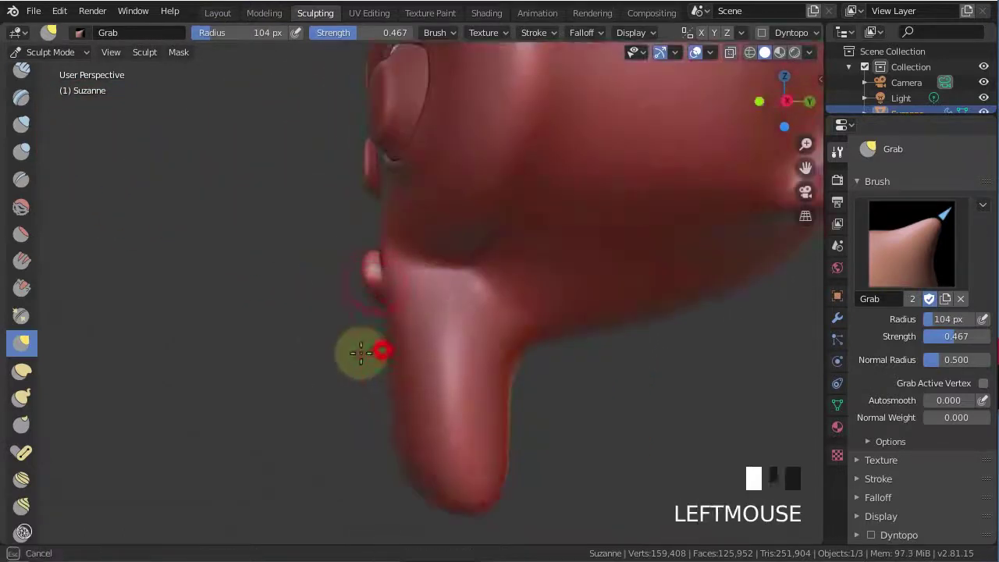
- Set the Grab brush's radius to 202 px and its strength to 0.691
{"action": "key", "text": "f"}
{"action": "left_click", "coordinate": [500, 290]}
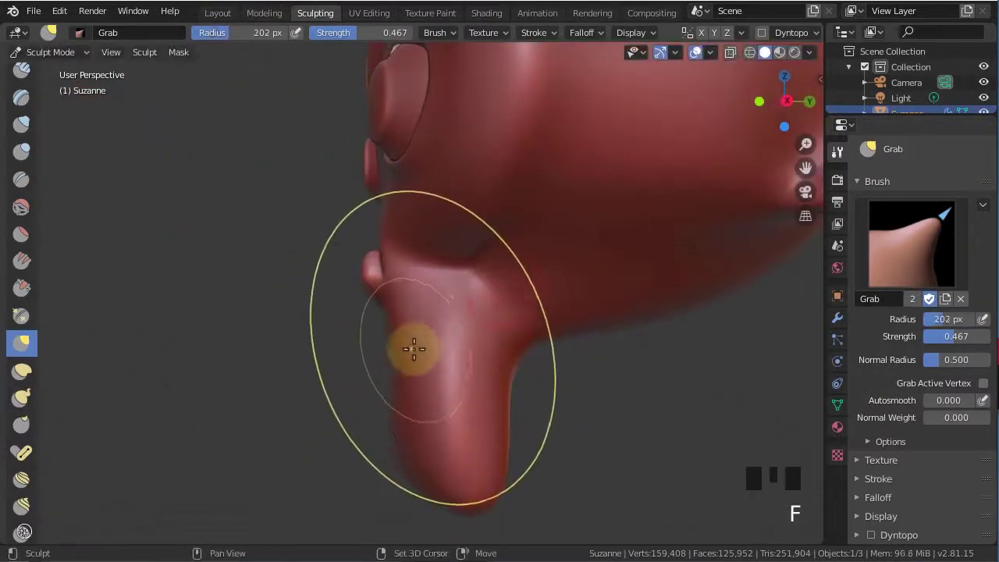
{"action": "key", "text": "shift+f"}
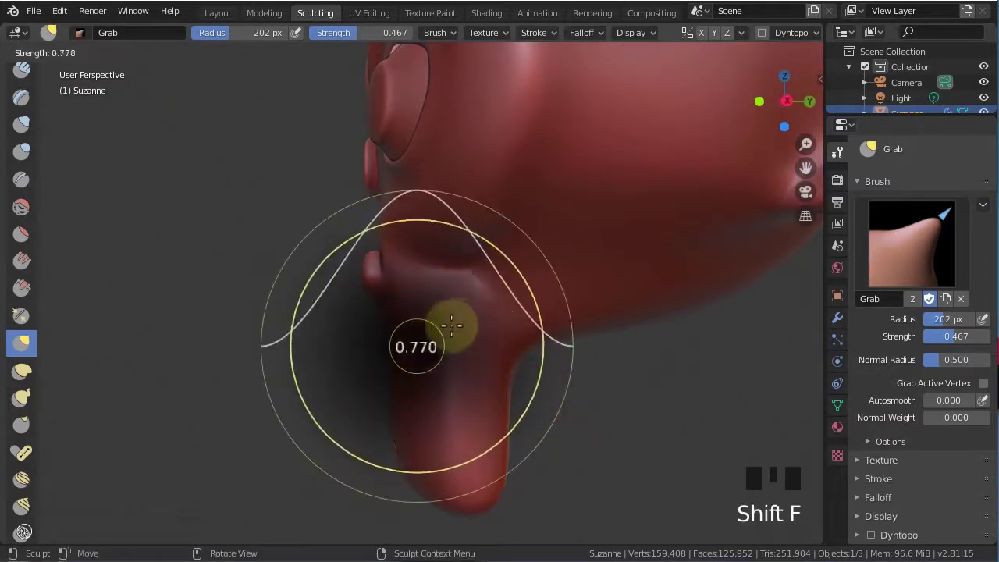
{"action": "left_click", "coordinate": [446, 328]}
- Pull the front of the muzzle and chin forward and down with Grab strokes from both sides of the head
{"action": "left_click_drag", "start_coordinate": [386, 413], "coordinate": [358, 454]}
{"action": "left_click_drag", "start_coordinate": [378, 414], "coordinate": [362, 419]}
{"action": "middle_click_drag", "start_coordinate": [357, 366], "coordinate": [519, 234]}
{"action": "scroll", "coordinate": [519, 258], "scroll_direction": "down", "scroll_amount": 3}
{"action": "left_click_drag", "start_coordinate": [520, 288], "coordinate": [519, 262]}
{"action": "mouse_move", "coordinate": [513, 273]}
{"action": "left_mouse_down"}
{"action": "mouse_move", "coordinate": [515, 248]}
{"action": "mouse_move", "coordinate": [593, 269]}
{"action": "left_mouse_up"}
{"action": "left_click_drag", "start_coordinate": [611, 283], "coordinate": [627, 258]}
{"action": "mouse_move", "coordinate": [520, 260]}
{"action": "middle_mouse_down"}
{"action": "mouse_move", "coordinate": [591, 252]}
{"action": "mouse_move", "coordinate": [500, 317]}
{"action": "mouse_move", "coordinate": [517, 267]}
{"action": "mouse_move", "coordinate": [430, 319]}
{"action": "middle_mouse_up"}
{"action": "left_click_drag", "start_coordinate": [481, 353], "coordinate": [495, 375]}
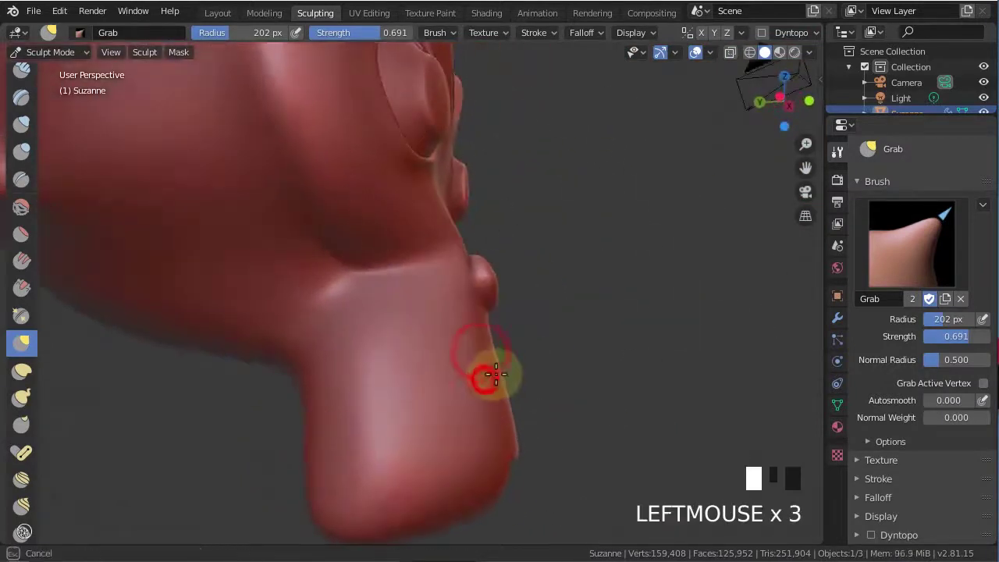
- Push the chin forward and round its underside with Grab strokes in the right and front orthographic views
{"action": "mouse_move", "coordinate": [473, 290]}
{"action": "middle_mouse_down", "text": "shift"}
{"action": "mouse_move", "coordinate": [517, 361]}
{"action": "mouse_move", "coordinate": [495, 351]}
{"action": "mouse_move", "coordinate": [495, 379]}
{"action": "mouse_move", "coordinate": [518, 327]}
{"action": "mouse_move", "coordinate": [482, 346]}
{"action": "middle_mouse_up", "text": "shift"}
{"action": "key", "text": "KP_3"}
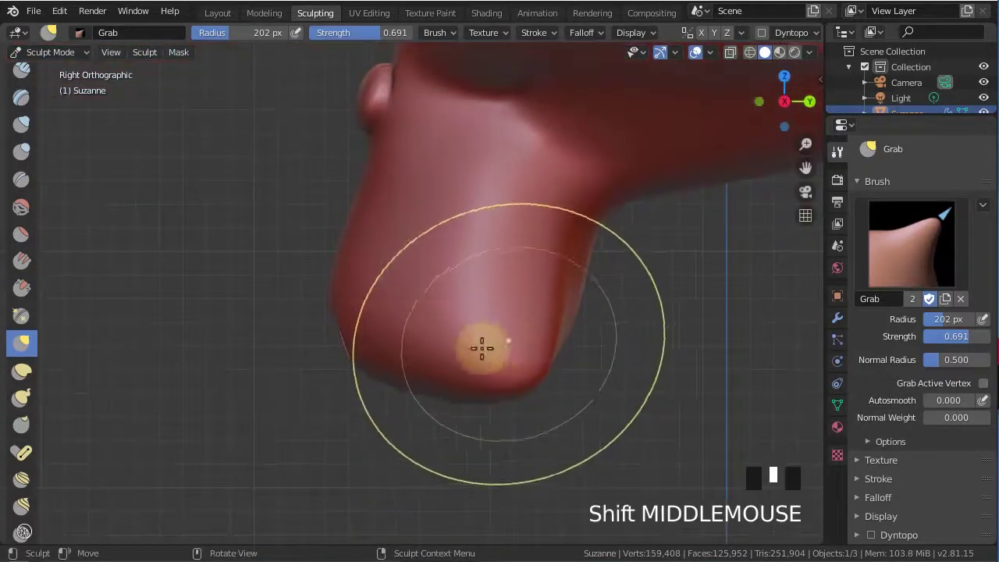
{"action": "mouse_move", "coordinate": [478, 341]}
{"action": "left_mouse_down"}
{"action": "mouse_move", "coordinate": [392, 350]}
{"action": "mouse_move", "coordinate": [334, 301]}
{"action": "left_mouse_up"}
{"action": "key", "text": "KP_1"}
{"action": "left_click_drag", "start_coordinate": [584, 317], "coordinate": [586, 254]}
{"action": "key", "text": "KP_3"}
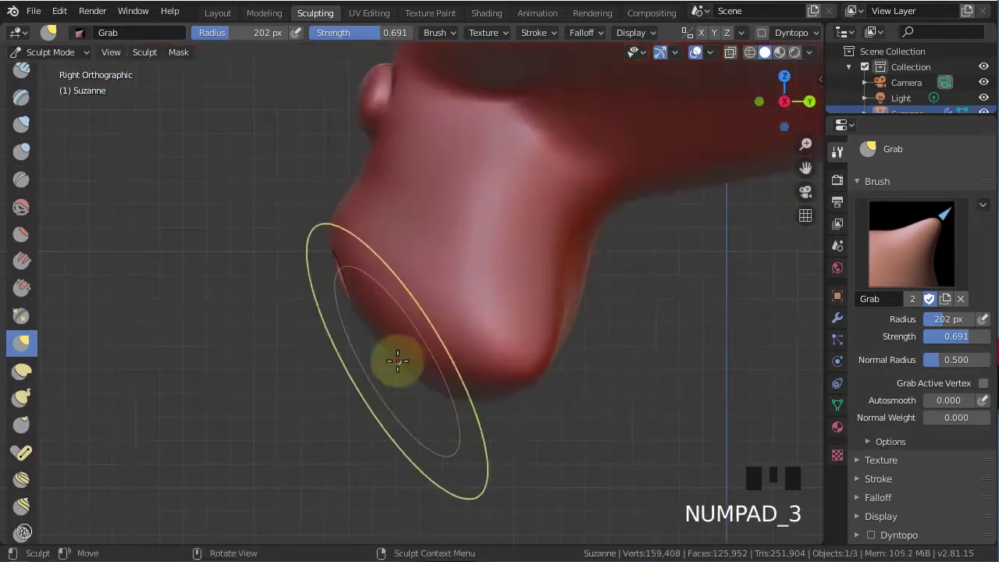
{"action": "left_click_drag", "start_coordinate": [397, 356], "coordinate": [370, 367]}
{"action": "left_click_drag", "start_coordinate": [459, 386], "coordinate": [505, 371]}
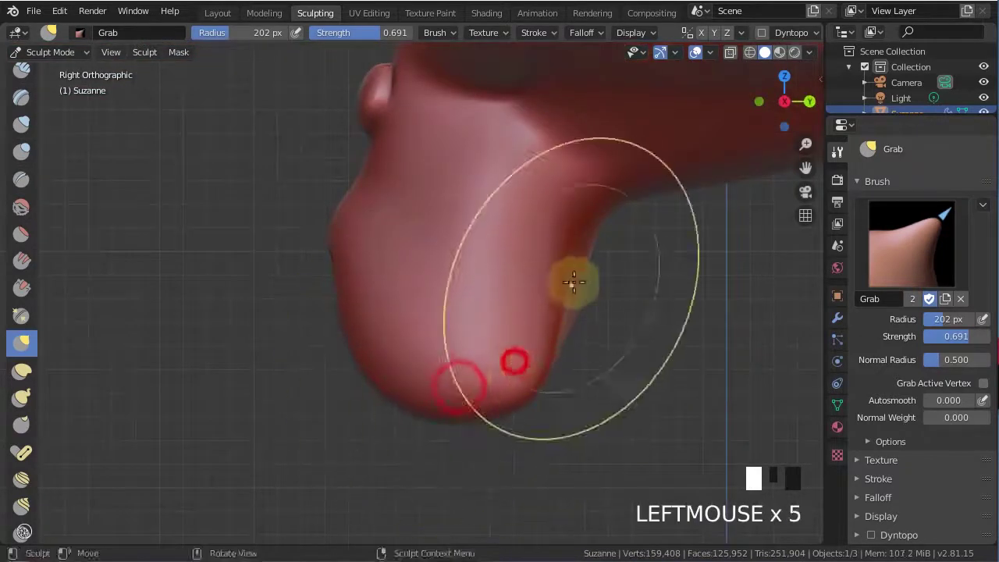
- Refine the profile of the chin and muzzle with Grab strokes in the left orthographic view
{"action": "middle_click_drag", "start_coordinate": [649, 196], "coordinate": [415, 357]}
{"action": "key", "text": "ctrl+KP_3"}
{"action": "mouse_move", "coordinate": [368, 352]}
{"action": "left_mouse_down"}
{"action": "mouse_move", "coordinate": [390, 379]}
{"action": "mouse_move", "coordinate": [431, 381]}
{"action": "left_mouse_up"}
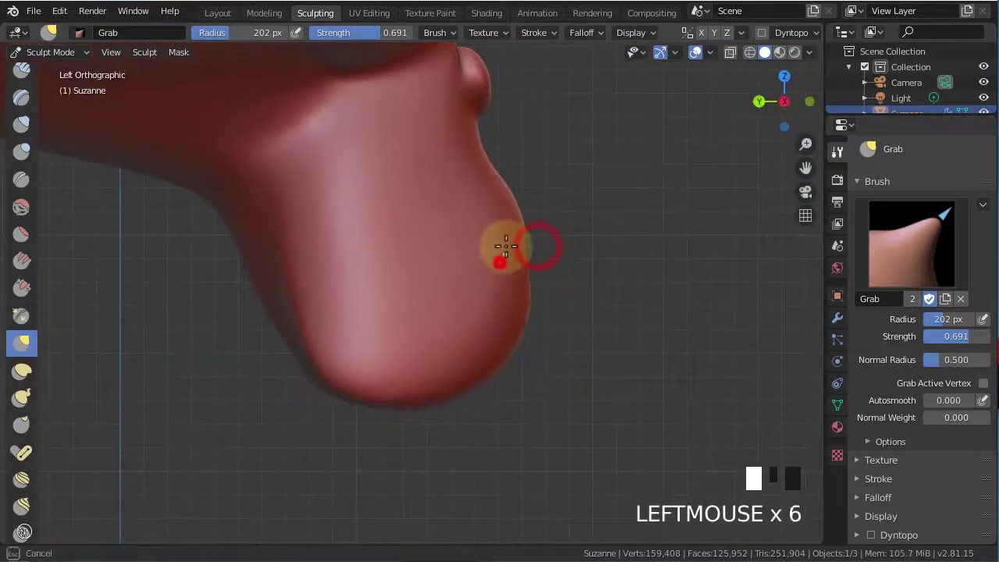
{"action": "mouse_move", "coordinate": [356, 241]}
{"action": "left_mouse_down"}
{"action": "mouse_move", "coordinate": [301, 200]}
{"action": "mouse_move", "coordinate": [373, 258]}
{"action": "left_mouse_up"}
- Set the Grab brush's radius to 77 px and pull a mouth corner outward in the front orthographic view
{"action": "mouse_move", "coordinate": [372, 258]}
{"action": "middle_mouse_down"}
{"action": "mouse_move", "coordinate": [308, 252]}
{"action": "mouse_move", "coordinate": [421, 287]}
{"action": "mouse_move", "coordinate": [356, 257]}
{"action": "mouse_move", "coordinate": [415, 260]}
{"action": "middle_mouse_up"}
{"action": "key", "text": "KP_3"}
{"action": "key", "text": "KP_1"}
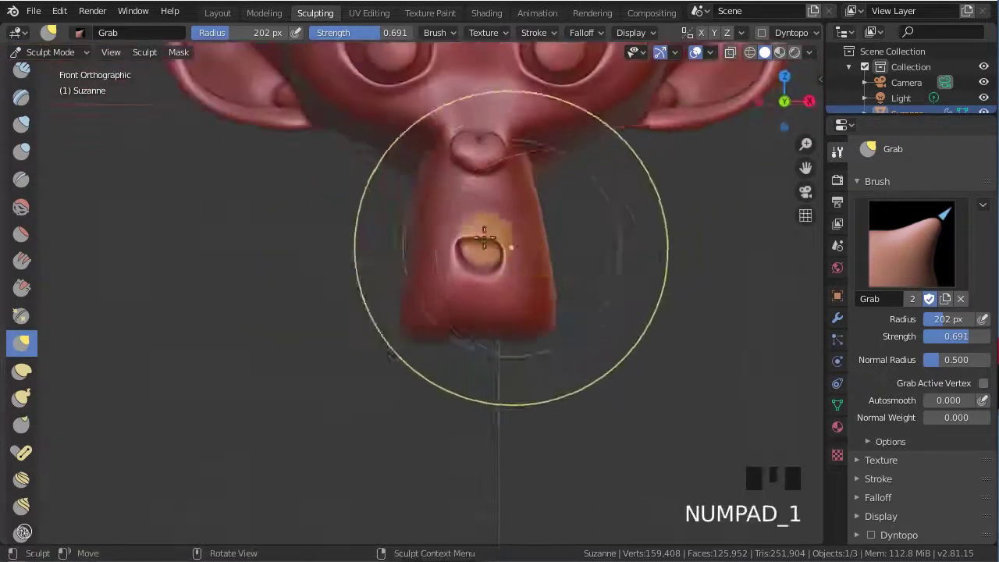
{"action": "scroll", "coordinate": [484, 238], "scroll_direction": "up", "scroll_amount": 5}
{"action": "middle_click_drag", "start_coordinate": [499, 261], "coordinate": [658, 203], "text": "shift"}
{"action": "key", "text": "f"}
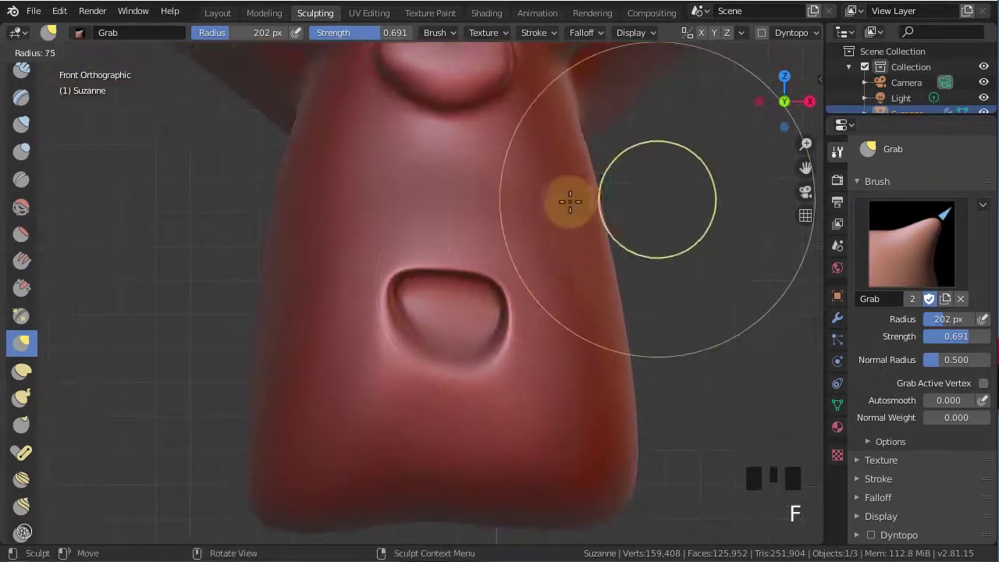
{"action": "left_click", "coordinate": [561, 193]}
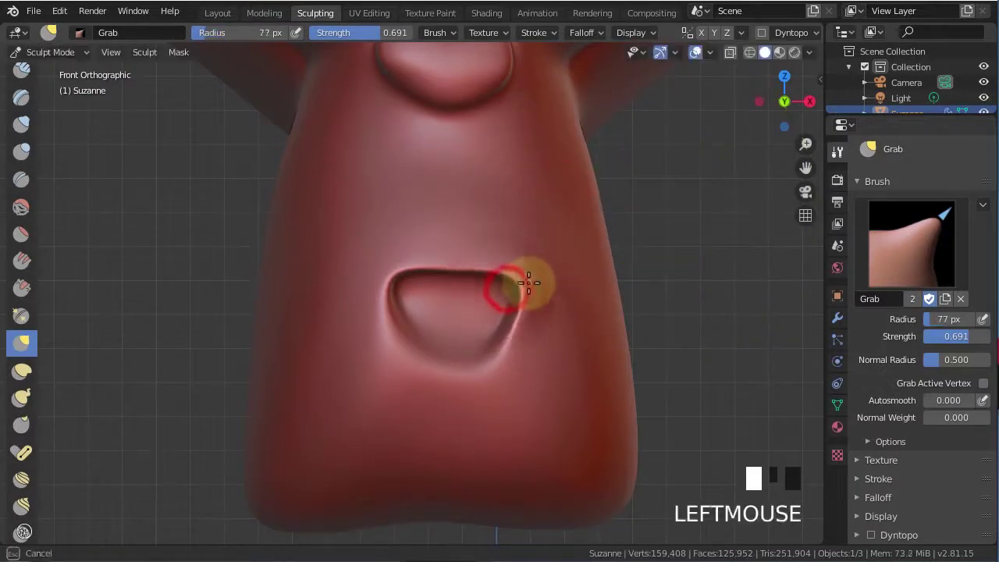
- Set the Grab brush's radius to 177 px and stretch both mouth corners outward into a wide, narrow slit
{"action": "left_click", "coordinate": [613, 241]}
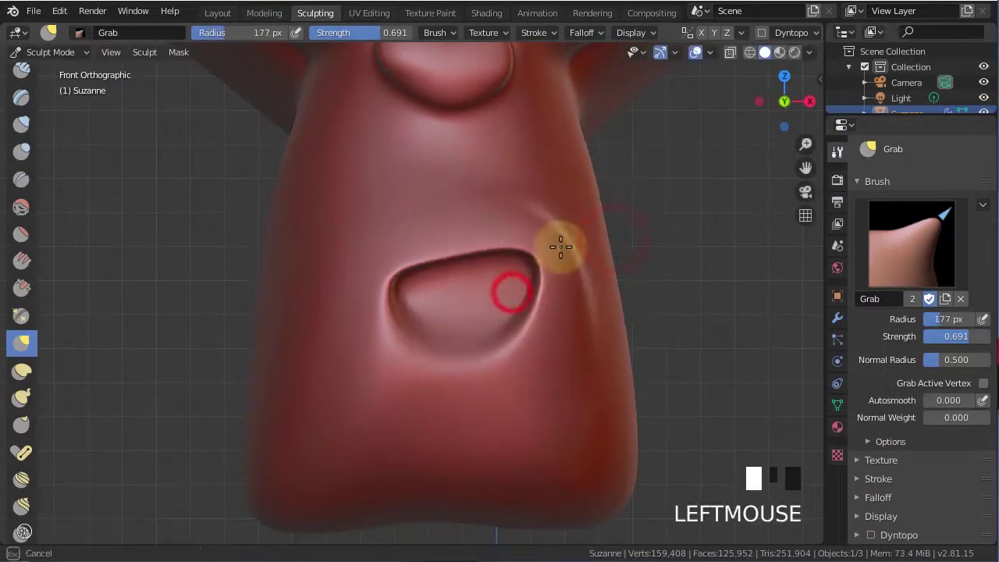
{"action": "mouse_move", "coordinate": [568, 283]}
{"action": "middle_mouse_down"}
{"action": "mouse_move", "coordinate": [450, 274]}
{"action": "mouse_move", "coordinate": [422, 262]}
{"action": "middle_mouse_up"}
{"action": "left_click_drag", "start_coordinate": [433, 250], "coordinate": [499, 242]}
{"action": "key", "text": "KP_1"}
{"action": "middle_click_drag", "start_coordinate": [446, 268], "coordinate": [390, 286], "text": "shift"}
{"action": "left_click_drag", "start_coordinate": [392, 287], "coordinate": [350, 270]}
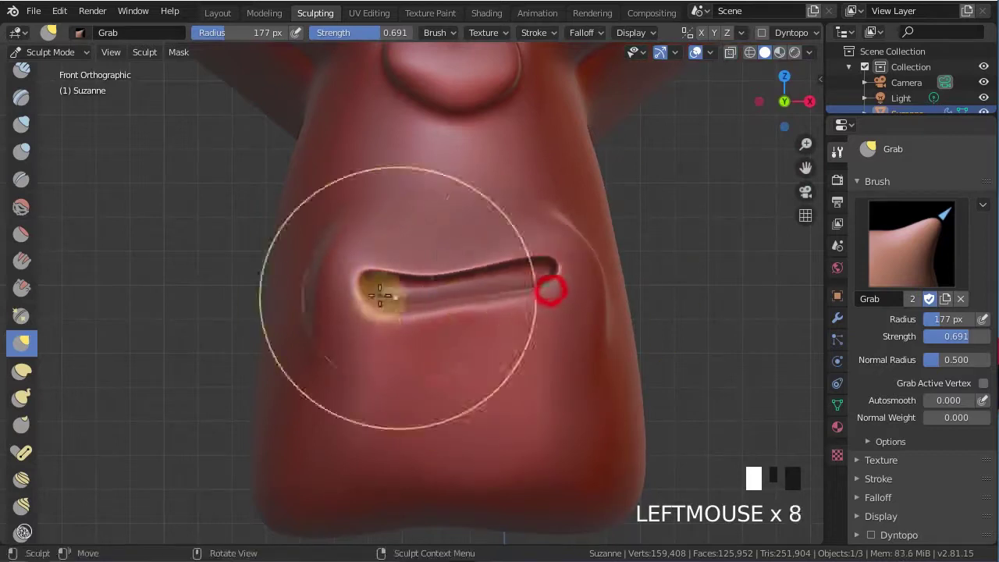
- Pull the mouth corners back into the cheeks with Grab strokes from both sides of the muzzle
{"action": "middle_click_drag", "start_coordinate": [381, 255], "coordinate": [520, 259]}
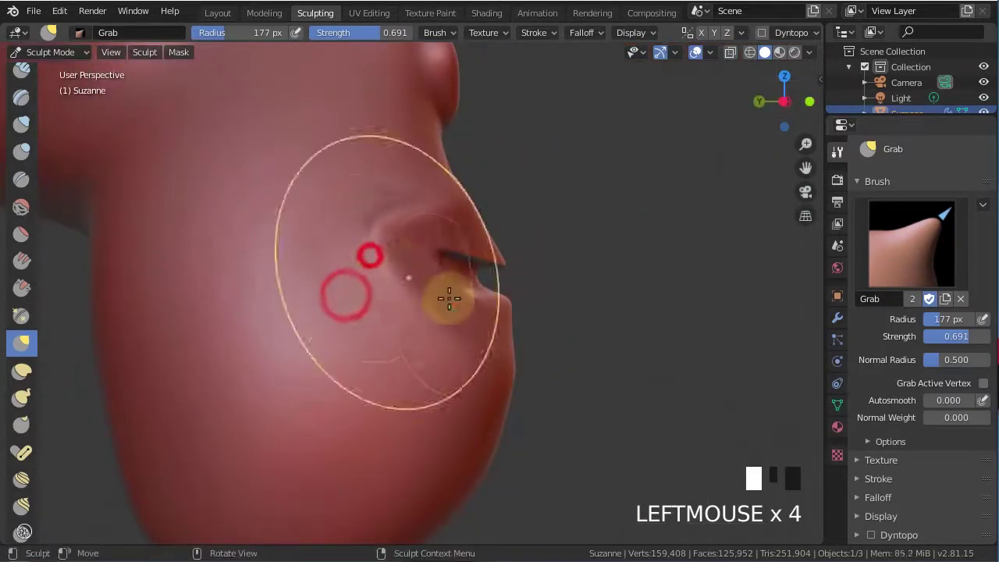
{"action": "middle_click_drag", "start_coordinate": [598, 277], "coordinate": [464, 308]}
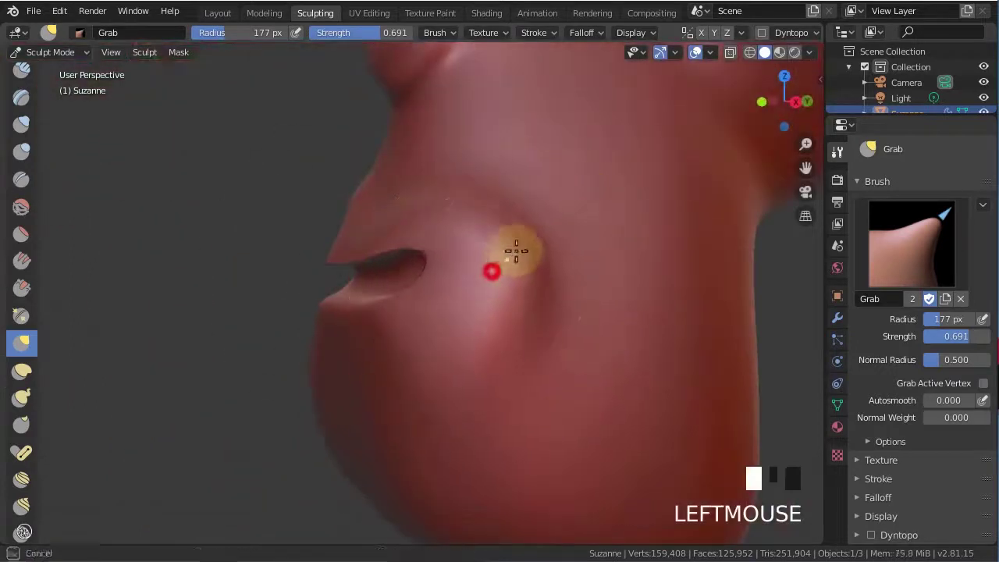
{"action": "left_click_drag", "start_coordinate": [516, 251], "coordinate": [522, 245]}
{"action": "middle_click_drag", "start_coordinate": [493, 270], "coordinate": [434, 292]}
{"action": "left_click_drag", "start_coordinate": [400, 313], "coordinate": [446, 281]}
{"action": "middle_click_drag", "start_coordinate": [381, 298], "coordinate": [424, 286]}
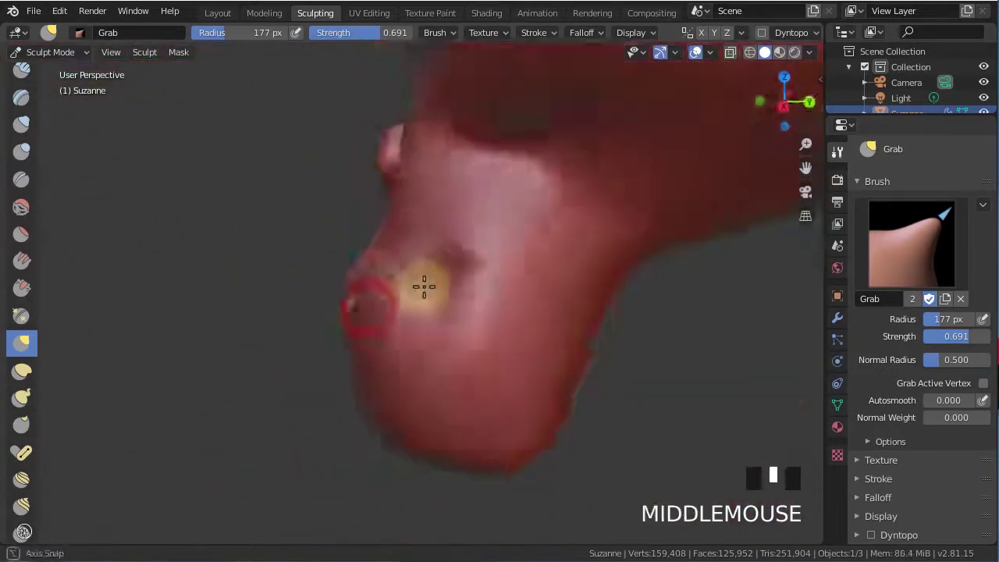
- Shape the mouth into an upturned smile and pull the skin below the lower lip outward on one side
{"action": "scroll", "coordinate": [453, 245], "scroll_direction": "up", "scroll_amount": 3}
{"action": "left_click_drag", "start_coordinate": [453, 245], "coordinate": [424, 263]}
{"action": "mouse_move", "coordinate": [424, 263]}
{"action": "middle_mouse_down"}
{"action": "mouse_move", "coordinate": [455, 304]}
{"action": "mouse_move", "coordinate": [463, 291]}
{"action": "middle_mouse_up"}
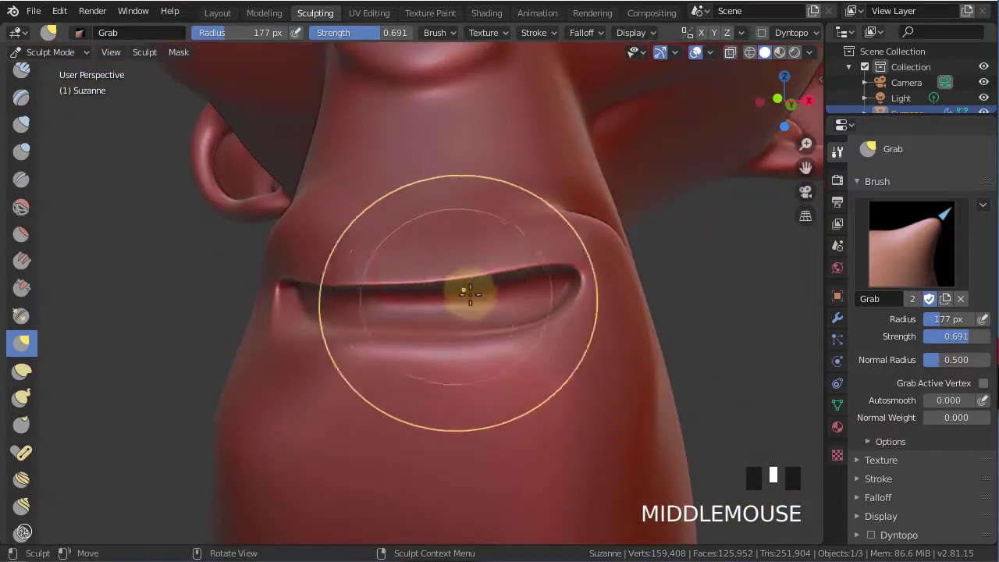
{"action": "key", "text": "KP_1"}
{"action": "left_click_drag", "start_coordinate": [402, 390], "coordinate": [336, 401]}
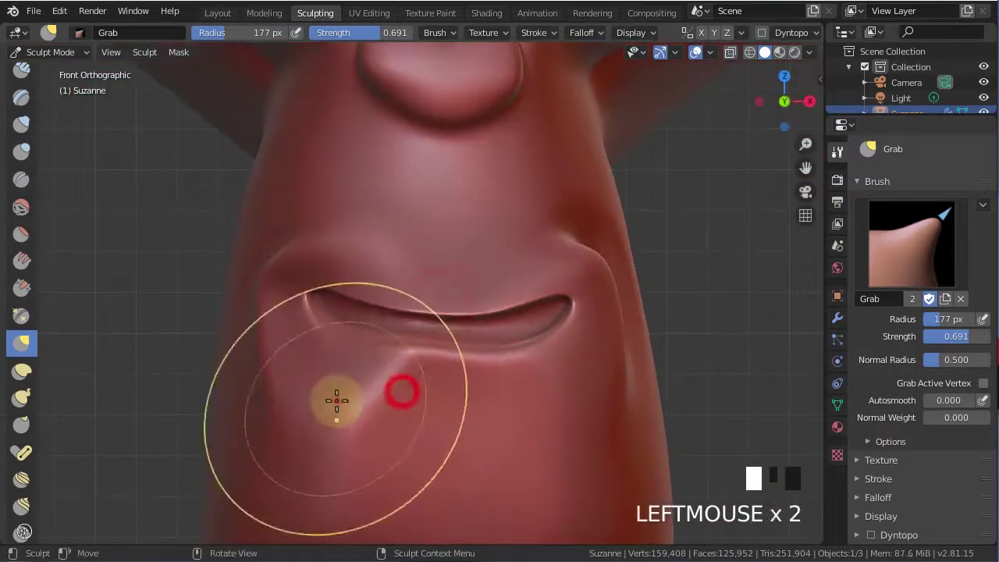
- Bulge the chin forward and pull the mouth corner forward with Grab strokes from the side and angled views
{"action": "scroll", "coordinate": [426, 412], "scroll_direction": "down", "scroll_amount": 5}
{"action": "middle_click_drag", "start_coordinate": [448, 393], "coordinate": [399, 344], "text": "shift"}
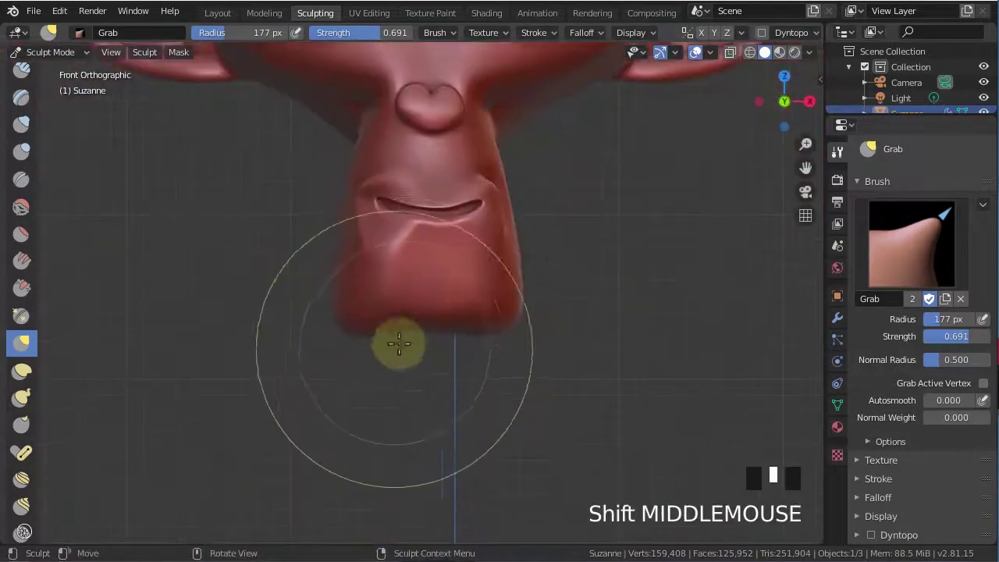
{"action": "middle_click_drag", "start_coordinate": [426, 395], "coordinate": [364, 288]}
{"action": "key", "text": "KP_3"}
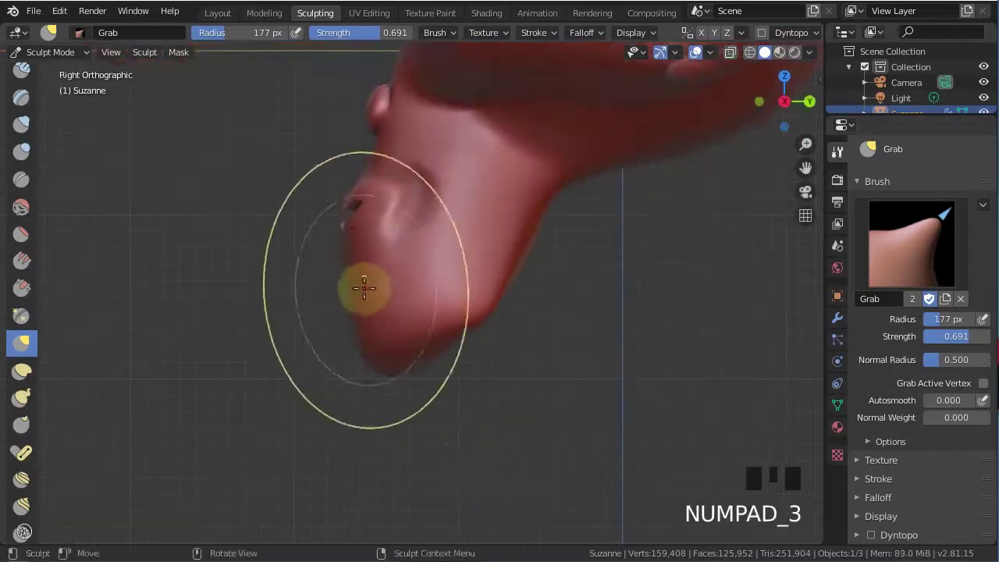
{"action": "middle_click_drag", "start_coordinate": [356, 346], "coordinate": [482, 342]}
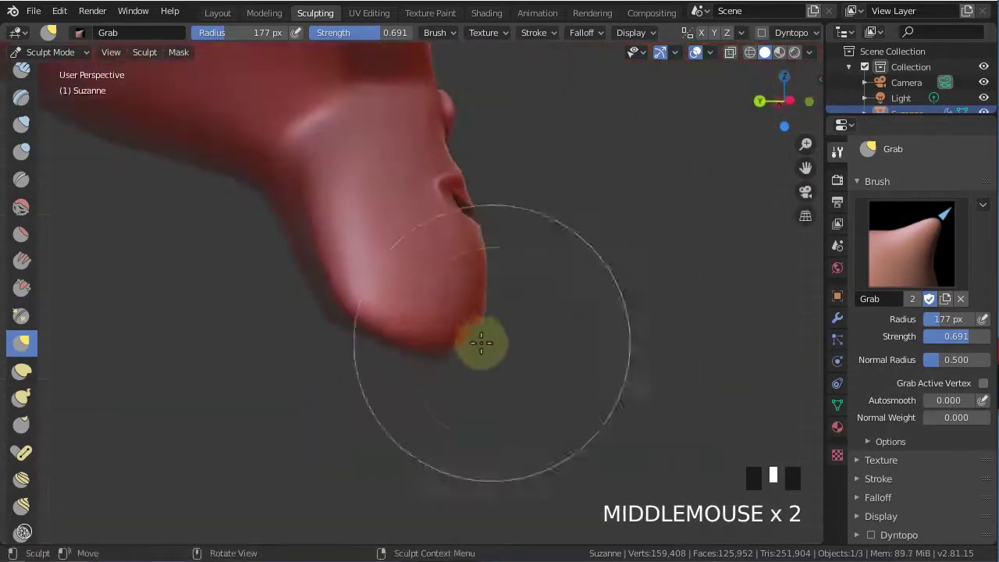
{"action": "mouse_move", "coordinate": [452, 283]}
{"action": "middle_mouse_down"}
{"action": "mouse_move", "coordinate": [513, 327]}
{"action": "mouse_move", "coordinate": [490, 276]}
{"action": "middle_mouse_up"}
{"action": "middle_click_drag", "start_coordinate": [489, 240], "coordinate": [381, 248]}
{"action": "left_click", "coordinate": [381, 248]}
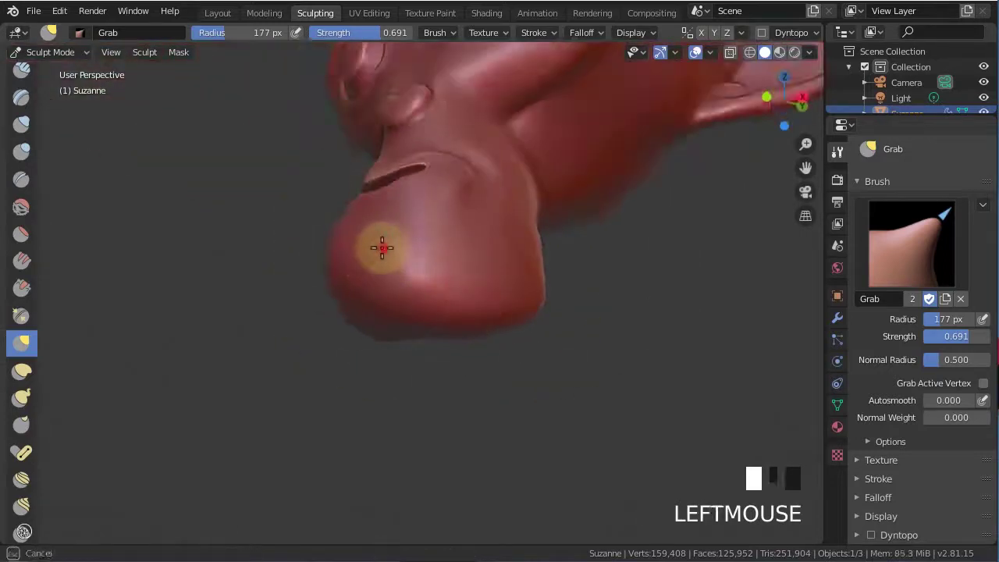
{"action": "middle_click_drag", "start_coordinate": [435, 231], "coordinate": [346, 281]}
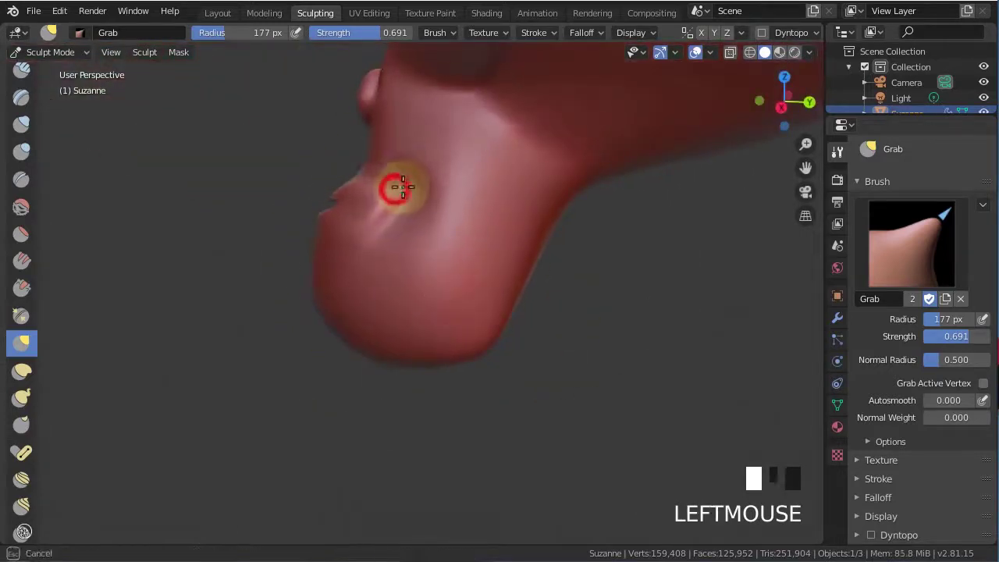
{"action": "left_click_drag", "start_coordinate": [402, 187], "coordinate": [383, 198]}
- Nudge the tip of the nose upward with a Grab stroke in the front orthographic view
{"action": "key", "text": "KP_1"}
{"action": "mouse_move", "coordinate": [408, 196]}
{"action": "middle_mouse_down", "text": "shift"}
{"action": "mouse_move", "coordinate": [446, 346]}
{"action": "mouse_move", "coordinate": [549, 331]}
{"action": "middle_mouse_up", "text": "shift"}
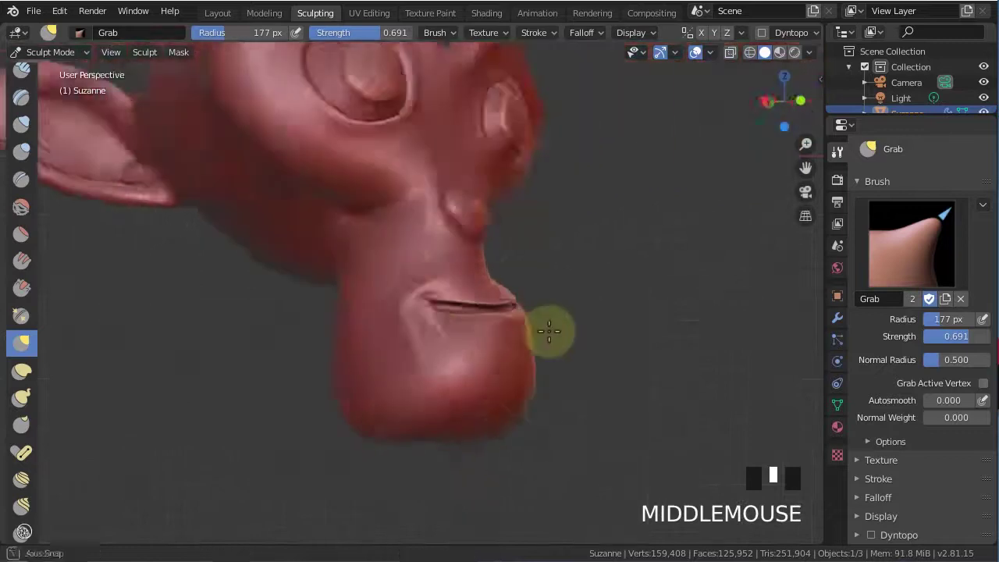
{"action": "key", "text": "KP_1"}
{"action": "middle_click_drag", "start_coordinate": [413, 229], "coordinate": [439, 301], "text": "shift"}
{"action": "scroll", "coordinate": [439, 302], "scroll_direction": "up", "scroll_amount": 2}
{"action": "left_click_drag", "start_coordinate": [490, 329], "coordinate": [489, 306]}
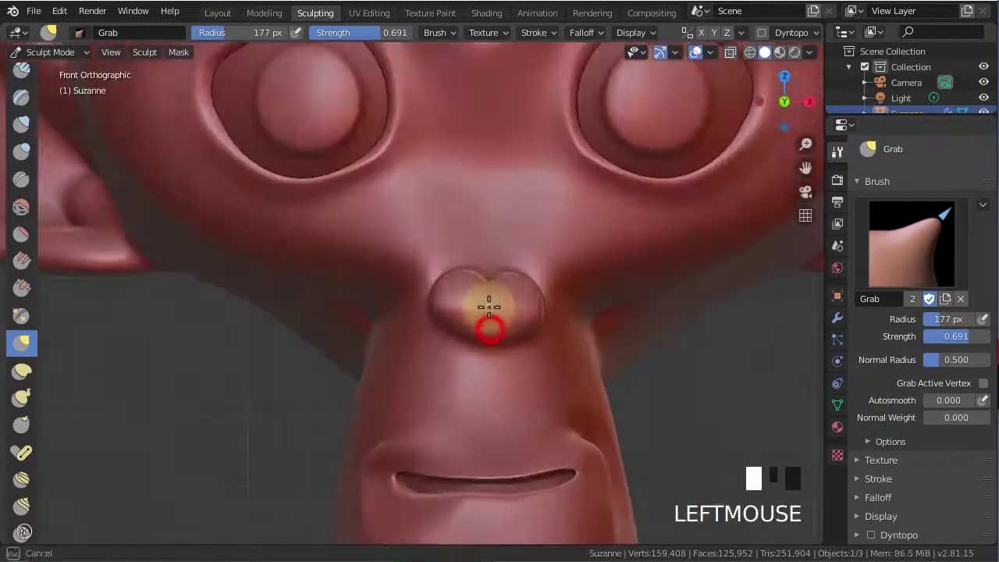
- Enlarge both eye sockets and raise the brows into tall, rounded arches with Grab strokes from the front
{"action": "scroll", "coordinate": [503, 309], "scroll_direction": "down", "scroll_amount": 3}
{"action": "middle_click_drag", "start_coordinate": [502, 310], "coordinate": [510, 286], "text": "shift"}
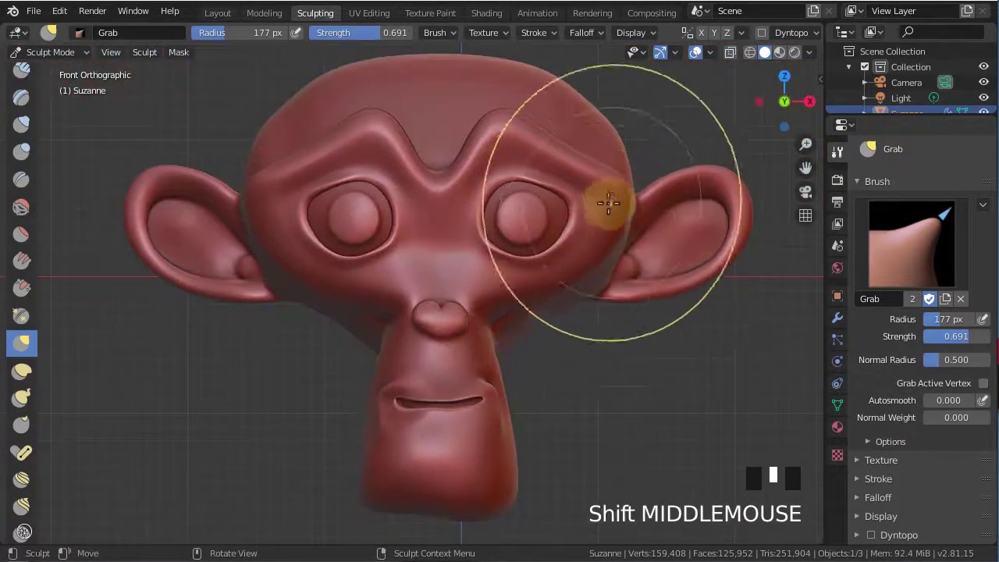
{"action": "middle_click_drag", "start_coordinate": [526, 141], "coordinate": [542, 235], "text": "shift"}
{"action": "mouse_move", "coordinate": [550, 236]}
{"action": "left_mouse_down"}
{"action": "mouse_move", "coordinate": [572, 200]}
{"action": "mouse_move", "coordinate": [622, 217]}
{"action": "left_mouse_up"}
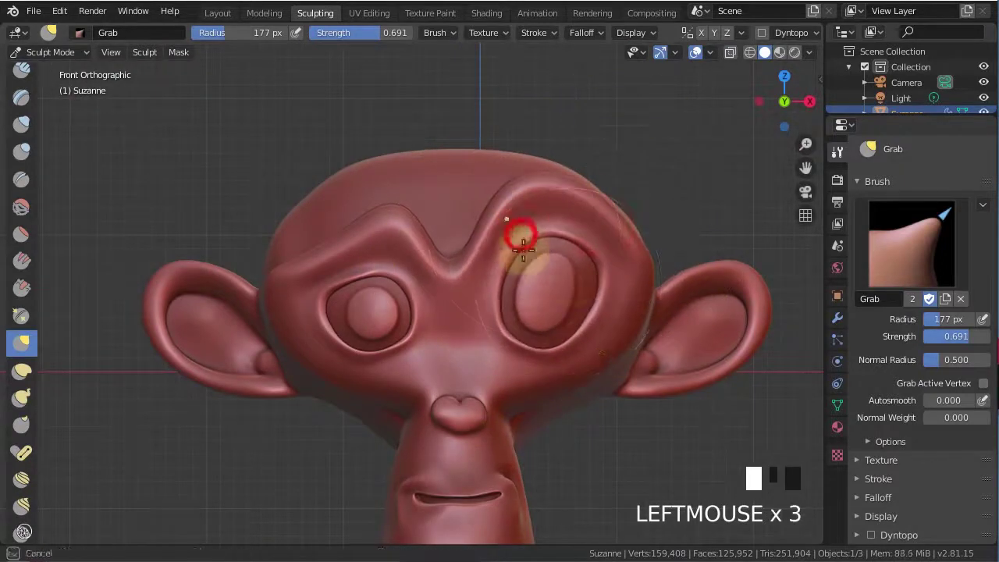
{"action": "left_click_drag", "start_coordinate": [587, 294], "coordinate": [522, 265]}
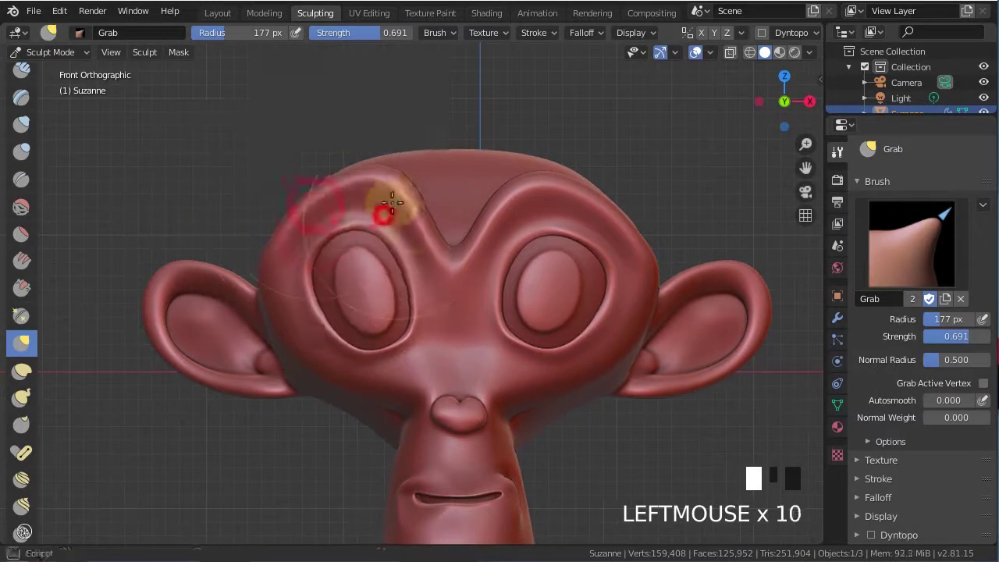
{"action": "left_click_drag", "start_coordinate": [391, 203], "coordinate": [394, 204]}
{"action": "left_click_drag", "start_coordinate": [415, 223], "coordinate": [437, 226]}
{"action": "left_click_drag", "start_coordinate": [543, 211], "coordinate": [504, 227]}
{"action": "left_click_drag", "start_coordinate": [593, 217], "coordinate": [593, 216]}
{"action": "left_click_drag", "start_coordinate": [421, 304], "coordinate": [421, 304]}
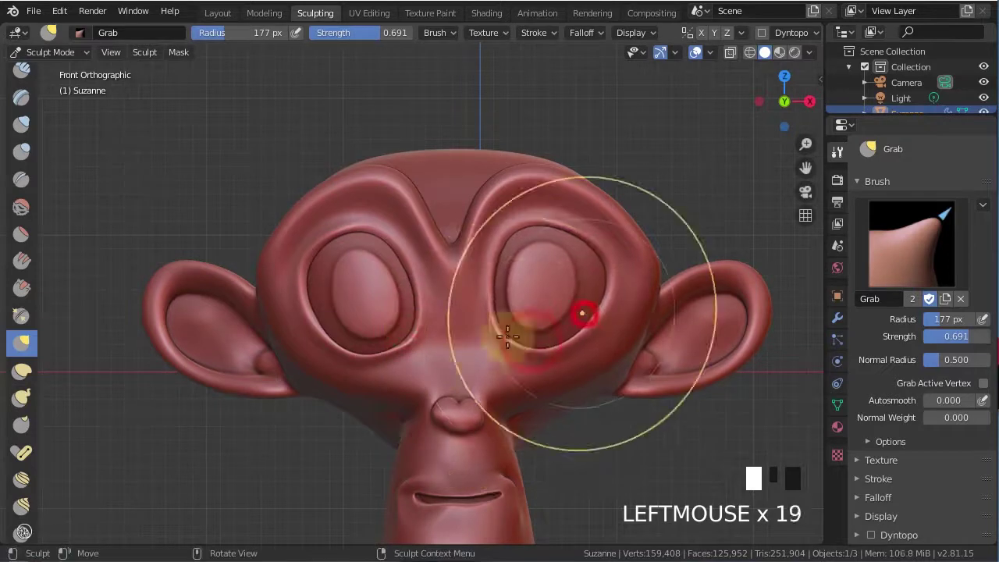
- Set the Grab brush's radius to 115 px and stretch the character's right ear into a wider, rounder shape
{"action": "mouse_move", "coordinate": [507, 336]}
{"action": "middle_mouse_down", "text": "shift"}
{"action": "mouse_move", "coordinate": [414, 335]}
{"action": "mouse_move", "coordinate": [452, 273]}
{"action": "mouse_move", "coordinate": [511, 307]}
{"action": "mouse_move", "coordinate": [321, 263]}
{"action": "middle_mouse_up", "text": "shift"}
{"action": "left_click_drag", "start_coordinate": [346, 262], "coordinate": [329, 258]}
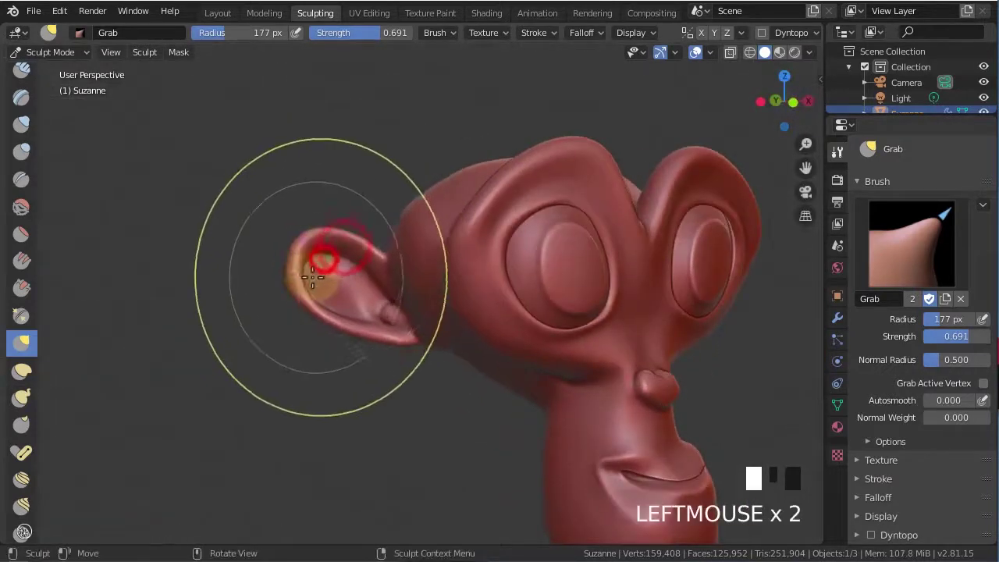
{"action": "key", "text": "f"}
{"action": "left_click", "coordinate": [351, 244]}
{"action": "left_click_drag", "start_coordinate": [309, 301], "coordinate": [349, 330]}
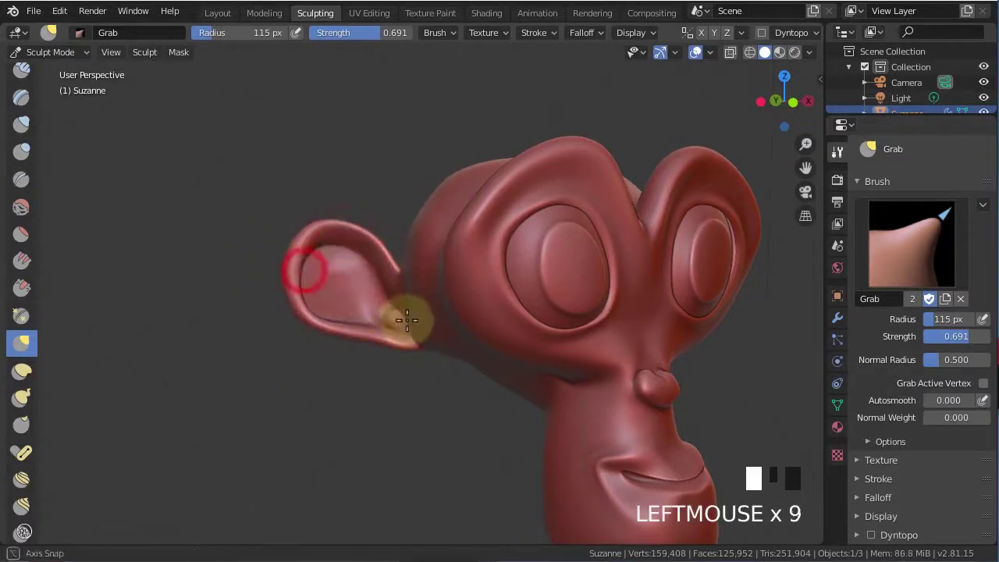
- Set the Grab brush's radius to 89 px and pull the character's left ear into a matching rounded shape
{"action": "middle_click_drag", "start_coordinate": [407, 320], "coordinate": [542, 294]}
{"action": "scroll", "coordinate": [486, 308], "scroll_direction": "down", "scroll_amount": 5}
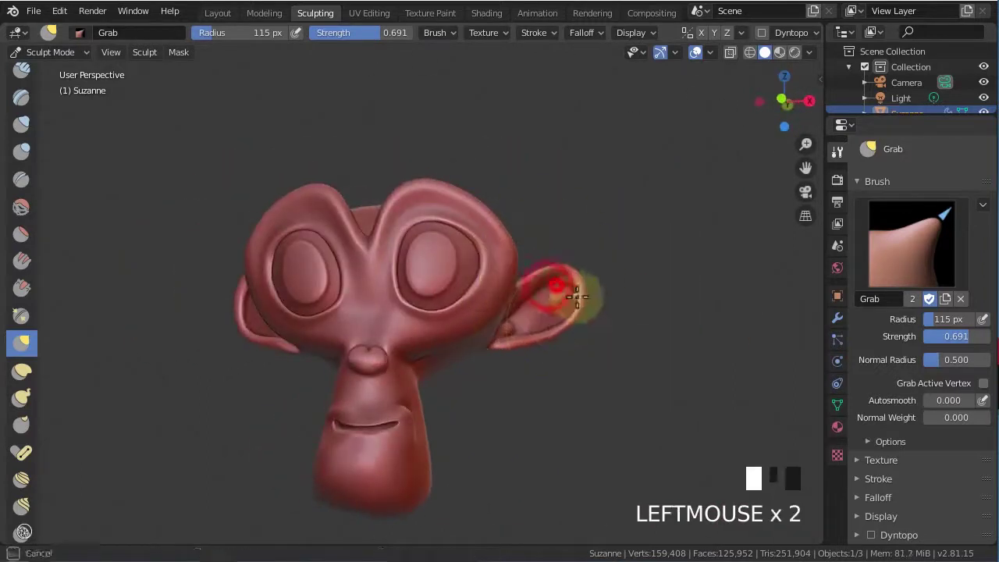
{"action": "key", "text": "f"}
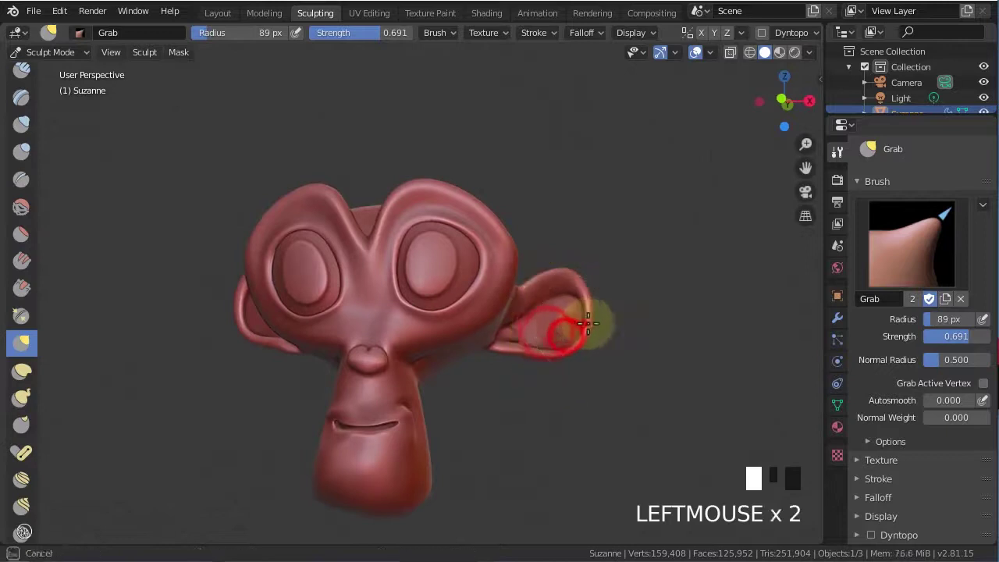
{"action": "left_click_drag", "start_coordinate": [552, 287], "coordinate": [513, 335]}
{"action": "middle_click_drag", "start_coordinate": [521, 326], "coordinate": [520, 287]}
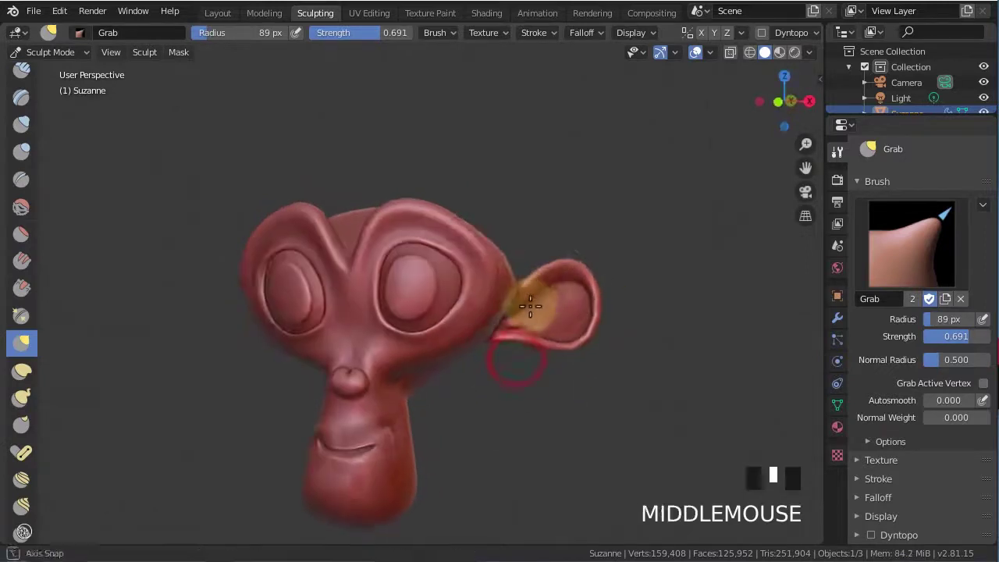
{"action": "left_click_drag", "start_coordinate": [520, 288], "coordinate": [535, 286]}
{"action": "scroll", "coordinate": [468, 300], "scroll_direction": "down", "scroll_amount": 2}
{"action": "middle_click_drag", "start_coordinate": [468, 300], "coordinate": [576, 327]}
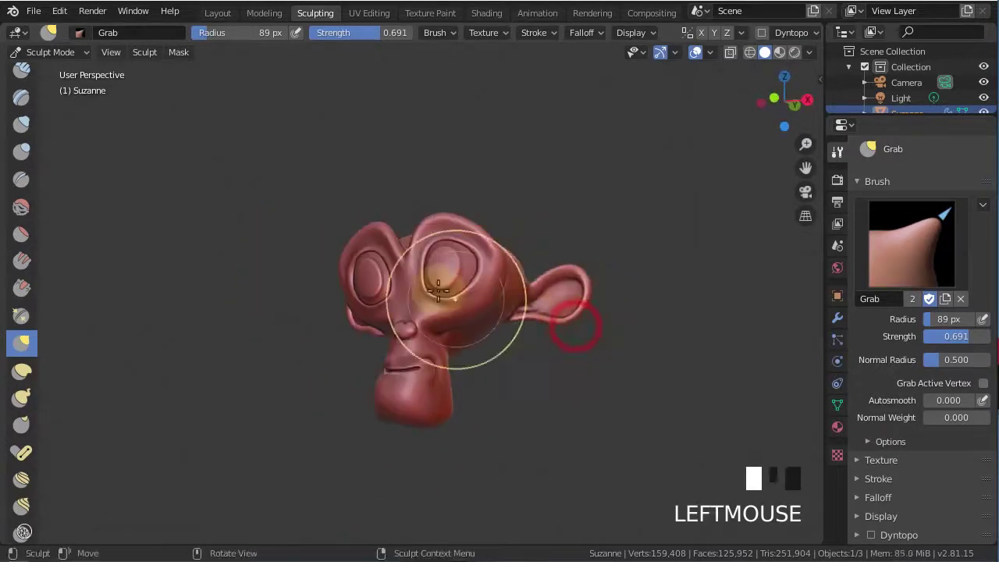
- Set the Grab brush's radius to 86 px and push up the lower rim of the character's right eye socket
{"action": "middle_click_drag", "start_coordinate": [437, 290], "coordinate": [517, 323]}
{"action": "scroll", "coordinate": [367, 293], "scroll_direction": "up", "scroll_amount": 4}
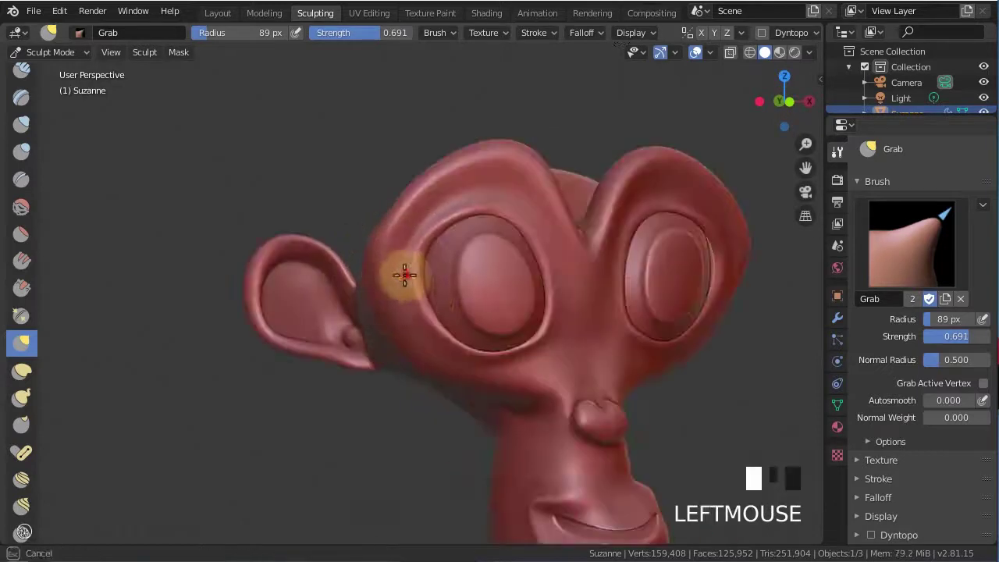
{"action": "middle_click_drag", "start_coordinate": [432, 296], "coordinate": [513, 273]}
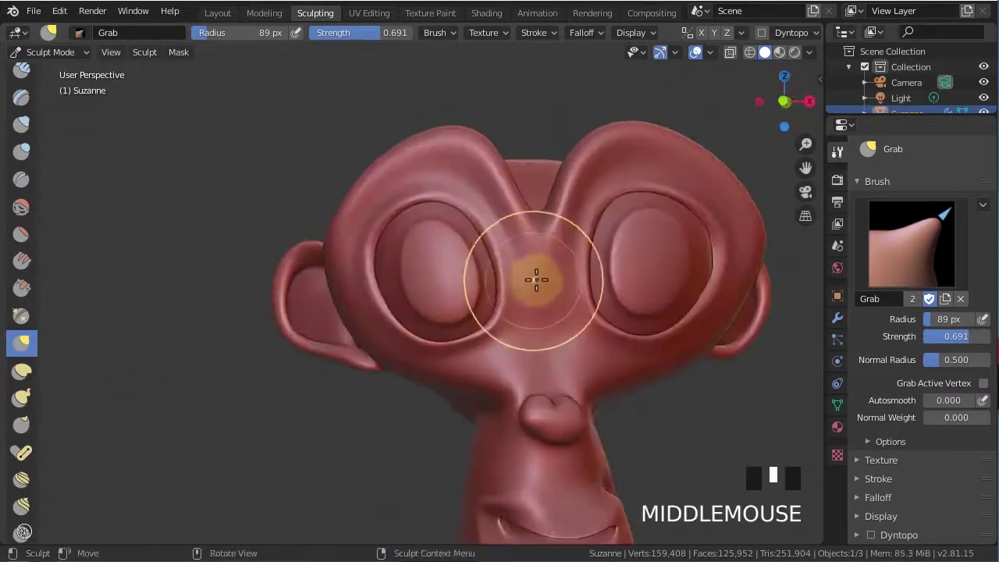
{"action": "key", "text": "f"}
{"action": "left_click", "coordinate": [578, 258]}
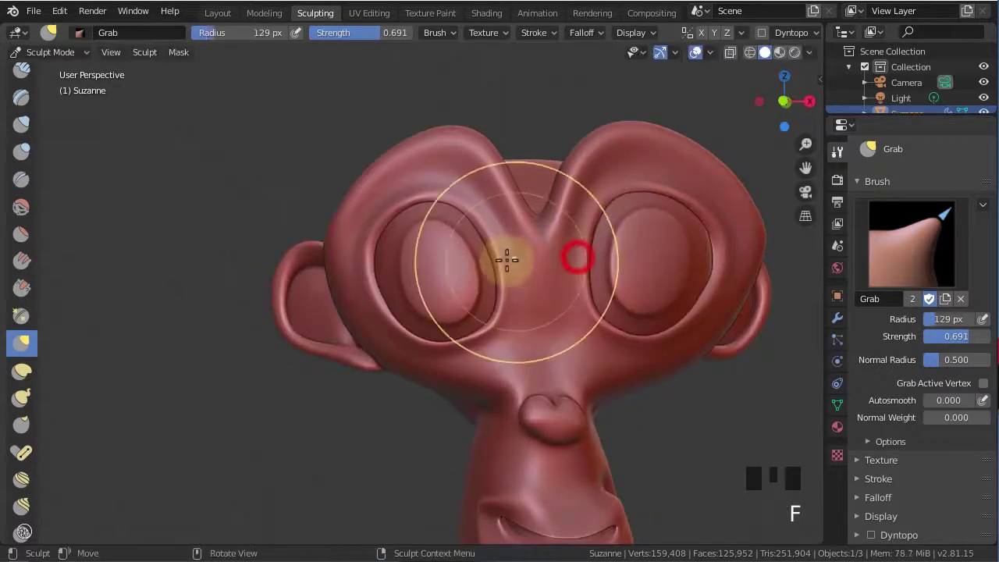
{"action": "key", "text": "f"}
{"action": "left_click", "coordinate": [502, 330]}
{"action": "mouse_move", "coordinate": [414, 320]}
{"action": "left_mouse_down"}
{"action": "mouse_move", "coordinate": [379, 312]}
{"action": "mouse_move", "coordinate": [361, 267]}
{"action": "mouse_move", "coordinate": [366, 284]}
{"action": "left_mouse_up"}
{"action": "left_click_drag", "start_coordinate": [384, 348], "coordinate": [374, 331]}
{"action": "left_click_drag", "start_coordinate": [438, 359], "coordinate": [438, 349]}
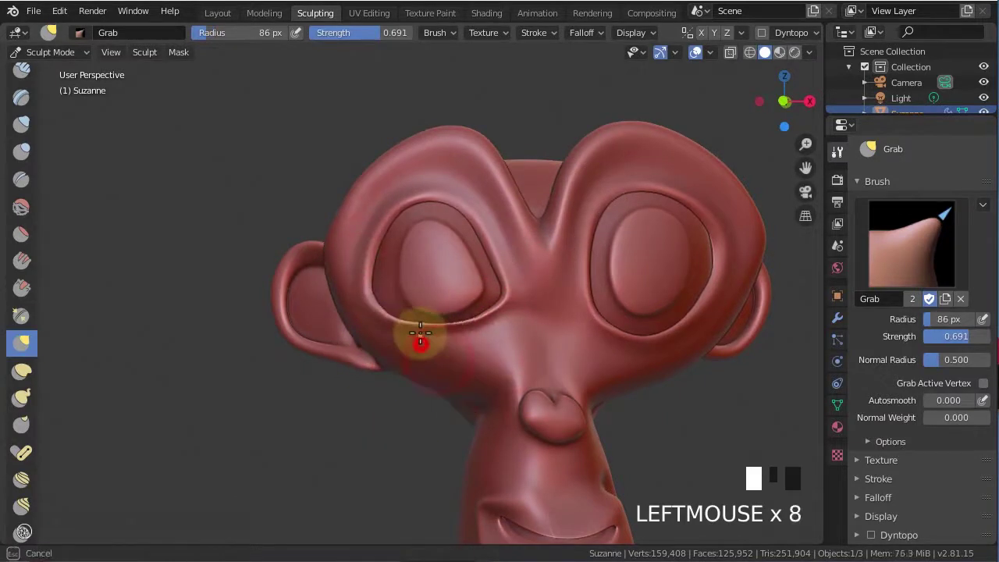
- Flatten the same eye's lower lid with a 125 px Grab brush and refine its outer and upper rim at 78 px
{"action": "key", "text": "f"}
{"action": "left_click", "coordinate": [453, 328]}
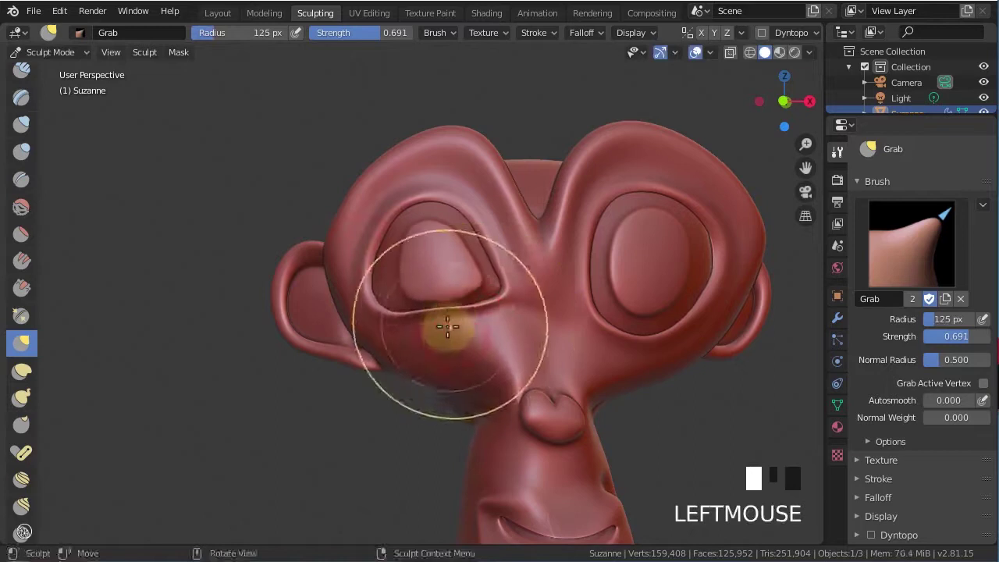
{"action": "mouse_move", "coordinate": [446, 328]}
{"action": "left_mouse_down"}
{"action": "mouse_move", "coordinate": [437, 249]}
{"action": "mouse_move", "coordinate": [438, 258]}
{"action": "left_mouse_up"}
{"action": "left_click_drag", "start_coordinate": [395, 283], "coordinate": [383, 328]}
{"action": "key", "text": "f"}
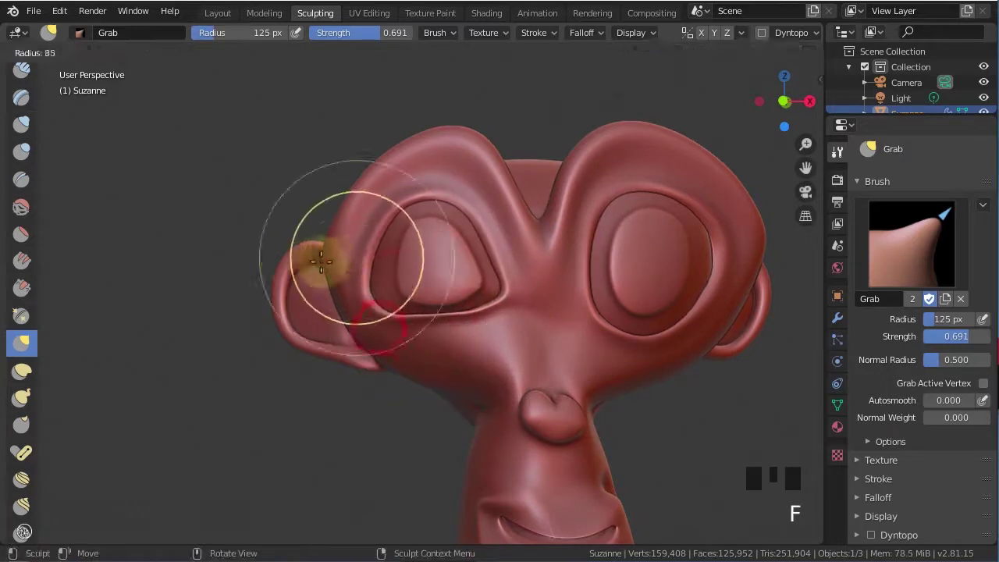
{"action": "left_click", "coordinate": [320, 261]}
{"action": "left_click_drag", "start_coordinate": [366, 259], "coordinate": [367, 312]}
{"action": "left_click_drag", "start_coordinate": [383, 219], "coordinate": [418, 179]}
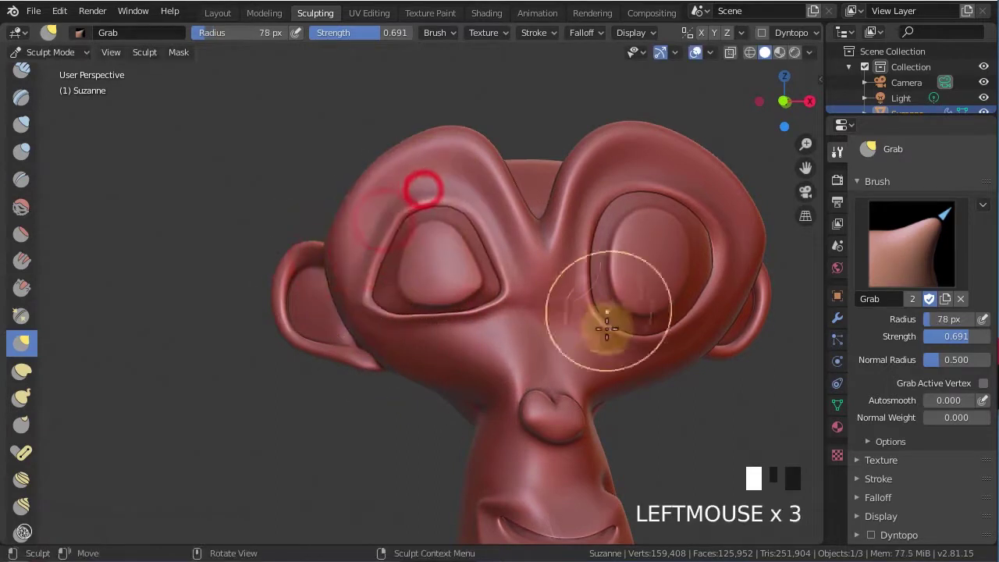
- Set the Grab brush's radius to 106 px and reshape the character's left eye socket with a flatter lower lid and pointed outer corner
{"action": "key", "text": "f"}
{"action": "left_click", "coordinate": [625, 236]}
{"action": "mouse_move", "coordinate": [606, 335]}
{"action": "left_mouse_down"}
{"action": "mouse_move", "coordinate": [593, 323]}
{"action": "mouse_move", "coordinate": [681, 334]}
{"action": "mouse_move", "coordinate": [655, 310]}
{"action": "left_mouse_up"}
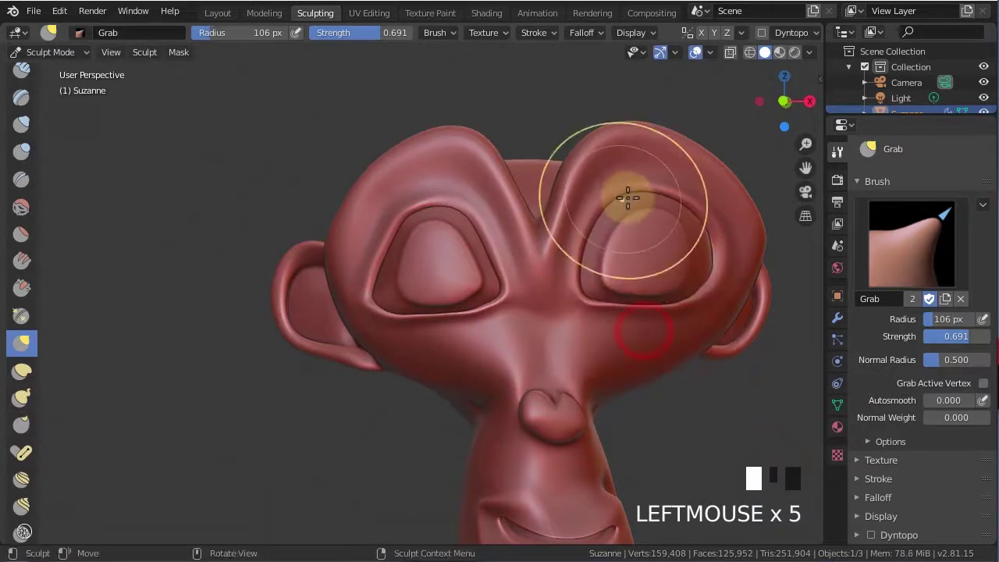
{"action": "left_click_drag", "start_coordinate": [636, 207], "coordinate": [703, 219]}
{"action": "mouse_move", "coordinate": [725, 226]}
{"action": "left_mouse_down"}
{"action": "mouse_move", "coordinate": [698, 297]}
{"action": "mouse_move", "coordinate": [705, 305]}
{"action": "left_mouse_up"}
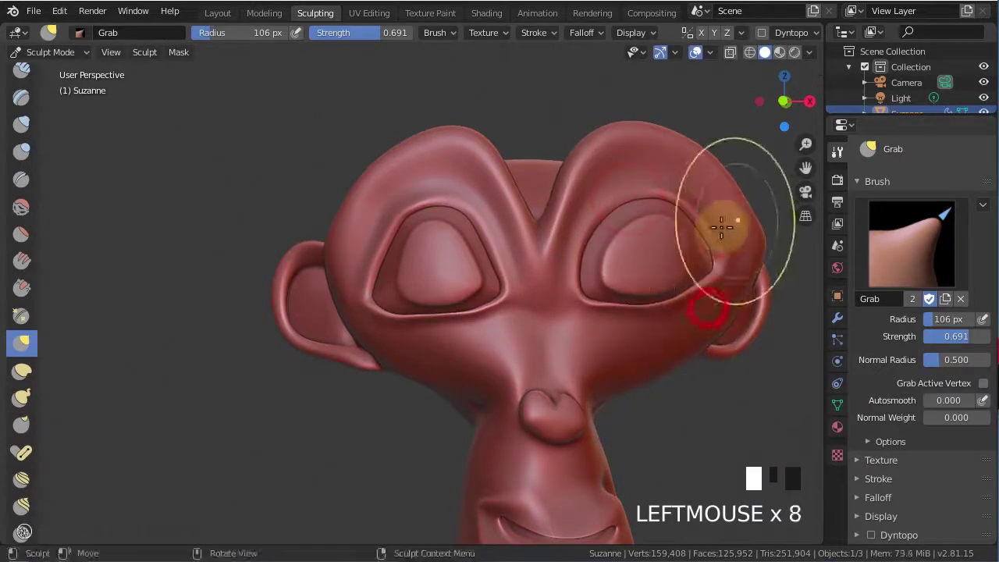
{"action": "left_click", "coordinate": [717, 226]}
{"action": "left_click", "coordinate": [726, 211]}
{"action": "left_click", "coordinate": [726, 212]}
{"action": "middle_click_drag", "start_coordinate": [689, 145], "coordinate": [542, 161]}
{"action": "scroll", "coordinate": [593, 191], "scroll_direction": "up", "scroll_amount": 3}
{"action": "left_click", "coordinate": [648, 219]}
{"action": "left_click", "coordinate": [648, 218]}
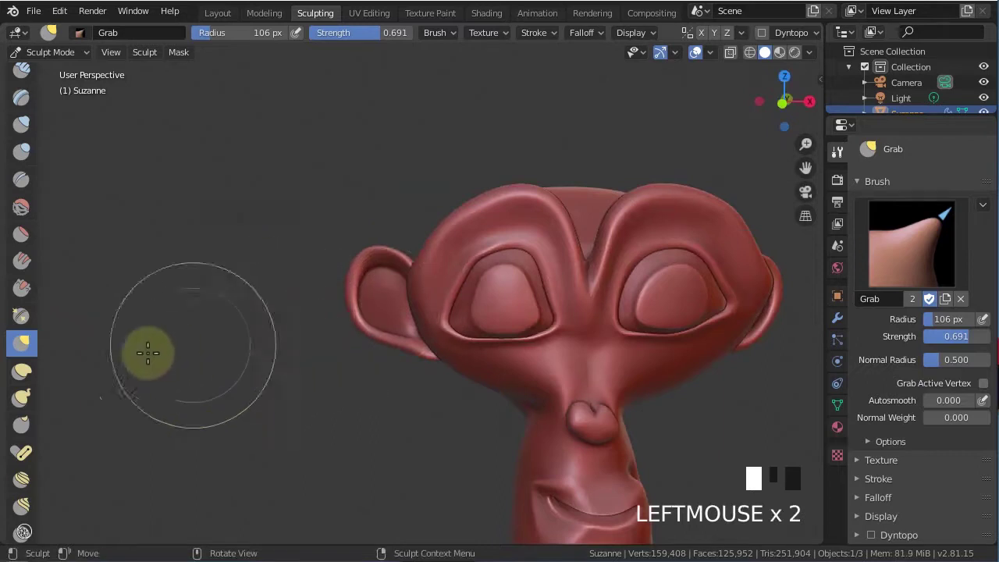
- Switch to the Draw brush and try a 106 px stroke below the inner corner of the character's right eye
{"action": "scroll", "coordinate": [21, 314], "scroll_direction": "up", "scroll_amount": 3}
{"action": "left_click", "coordinate": [24, 81]}
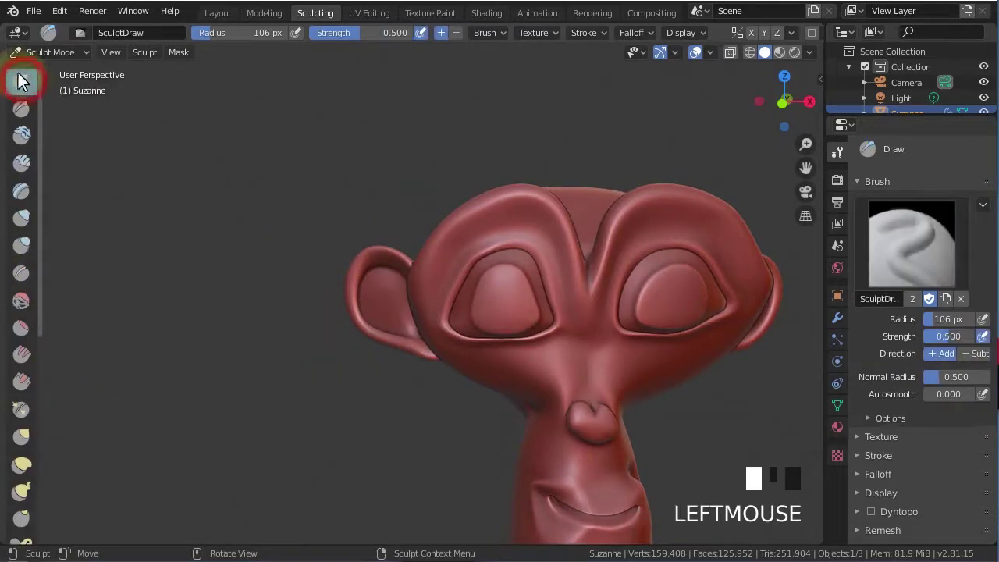
{"action": "scroll", "coordinate": [519, 347], "scroll_direction": "up", "scroll_amount": 5}
{"action": "scroll", "coordinate": [542, 314], "scroll_direction": "down", "scroll_amount": 2}
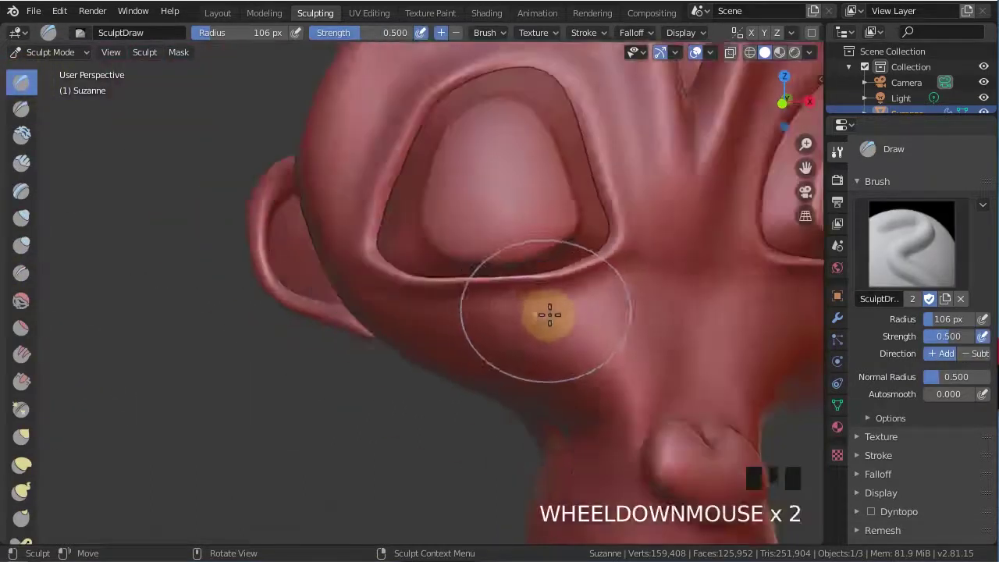
{"action": "middle_click_drag", "start_coordinate": [542, 315], "coordinate": [586, 212]}
{"action": "scroll", "coordinate": [608, 219], "scroll_direction": "up", "scroll_amount": 2}
{"action": "mouse_move", "coordinate": [636, 219]}
{"action": "left_mouse_down"}
{"action": "mouse_move", "coordinate": [477, 252]}
{"action": "mouse_move", "coordinate": [631, 241]}
{"action": "left_mouse_up"}
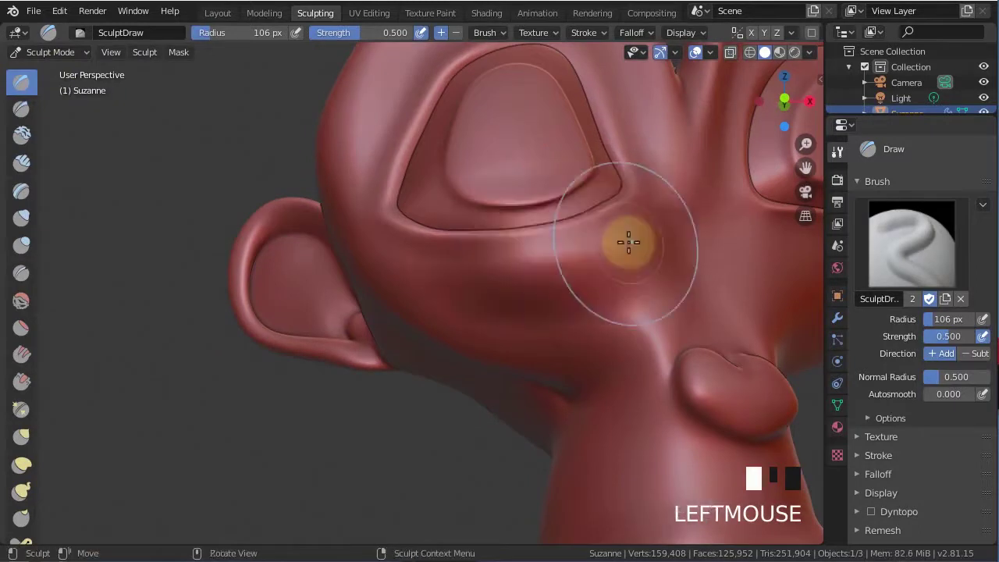
{"action": "key", "text": "ctrl+z"}
- Reduce the Draw brush's radius and add strokes along the lower eyelid from the inner to the outer corner
{"action": "scroll", "coordinate": [609, 238], "scroll_direction": "up", "scroll_amount": 2}
{"action": "middle_click_drag", "start_coordinate": [588, 236], "coordinate": [596, 267], "text": "shift"}
{"action": "key", "text": "f"}
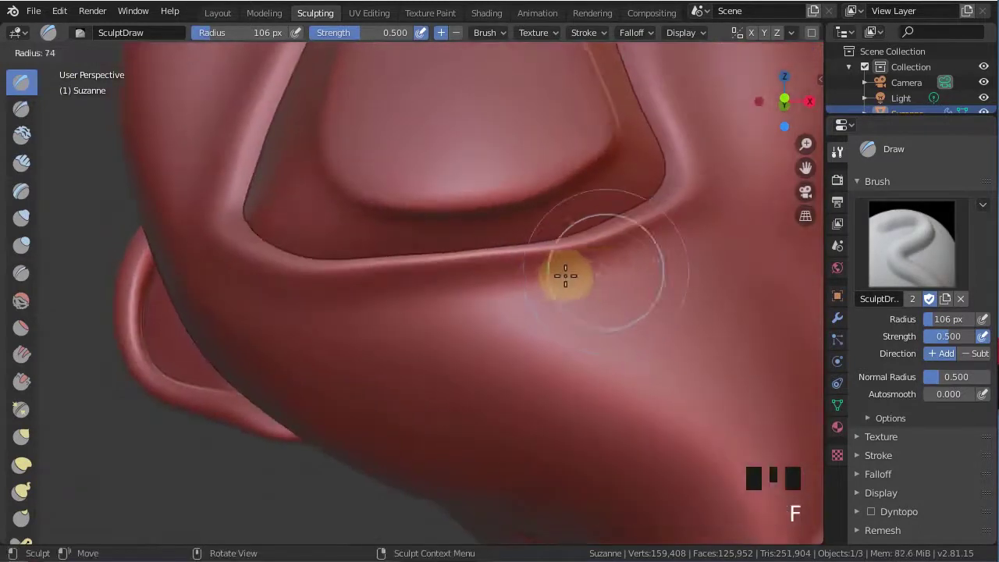
{"action": "left_click", "coordinate": [582, 271]}
{"action": "mouse_move", "coordinate": [671, 243]}
{"action": "left_mouse_down"}
{"action": "mouse_move", "coordinate": [439, 292]}
{"action": "mouse_move", "coordinate": [283, 279]}
{"action": "left_mouse_up"}
{"action": "mouse_move", "coordinate": [672, 260]}
{"action": "left_mouse_down"}
{"action": "mouse_move", "coordinate": [457, 281]}
{"action": "mouse_move", "coordinate": [241, 268]}
{"action": "left_mouse_up"}
- Set the Draw brush's radius to 152 px and build up volume on the cheek below the character's right eye
{"action": "scroll", "coordinate": [574, 347], "scroll_direction": "down", "scroll_amount": 3}
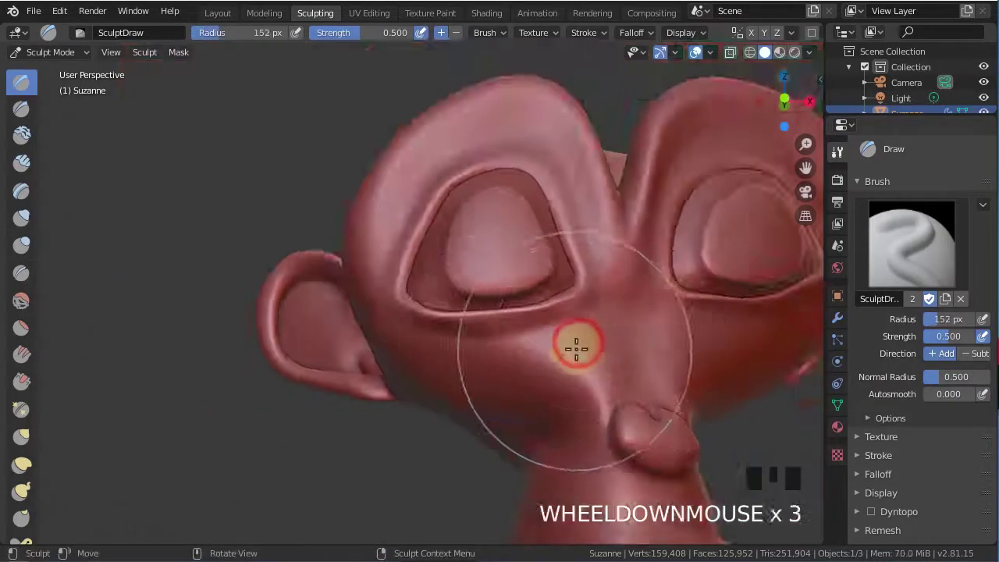
{"action": "scroll", "coordinate": [572, 350], "scroll_direction": "up", "scroll_amount": 2}
{"action": "left_click", "coordinate": [571, 353]}
{"action": "left_click", "coordinate": [368, 385]}
{"action": "middle_click_drag", "start_coordinate": [463, 393], "coordinate": [453, 159]}
{"action": "left_click", "coordinate": [441, 149]}
{"action": "left_click", "coordinate": [537, 146]}
{"action": "middle_click_drag", "start_coordinate": [537, 147], "coordinate": [554, 292]}
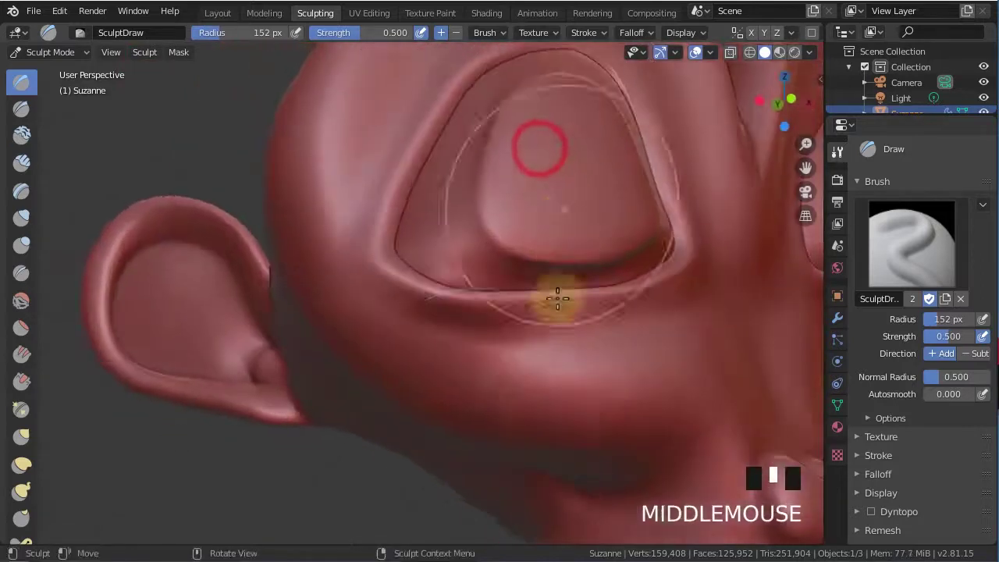
{"action": "left_click", "coordinate": [471, 397]}
{"action": "left_click", "coordinate": [552, 391]}
{"action": "left_click", "coordinate": [586, 394]}
- Add more Draw strokes to the same cheek, from beside the nose out toward the ear
{"action": "mouse_move", "coordinate": [640, 391]}
{"action": "middle_mouse_down"}
{"action": "mouse_move", "coordinate": [586, 351]}
{"action": "mouse_move", "coordinate": [486, 216]}
{"action": "middle_mouse_up"}
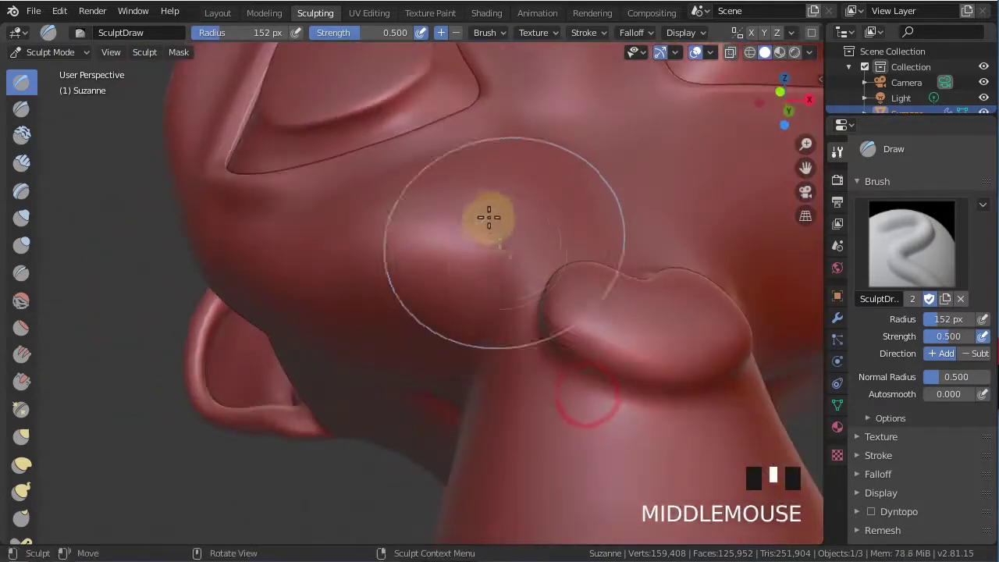
{"action": "left_click", "coordinate": [479, 198]}
{"action": "left_click", "coordinate": [488, 179]}
{"action": "left_click", "coordinate": [295, 243]}
{"action": "left_click", "coordinate": [264, 251]}
{"action": "middle_click_drag", "start_coordinate": [380, 268], "coordinate": [493, 269]}
{"action": "left_click", "coordinate": [493, 268]}
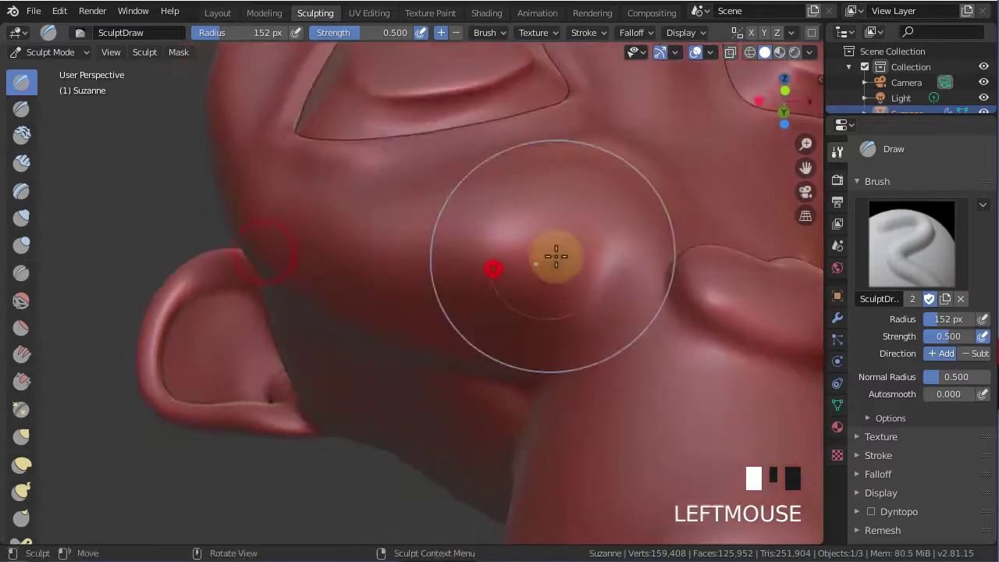
- Build up volume on the character's left cheek with 152 px Draw strokes, from beside the nose out toward the ear
{"action": "middle_click_drag", "start_coordinate": [393, 223], "coordinate": [466, 281]}
{"action": "scroll", "coordinate": [383, 243], "scroll_direction": "up", "scroll_amount": 2}
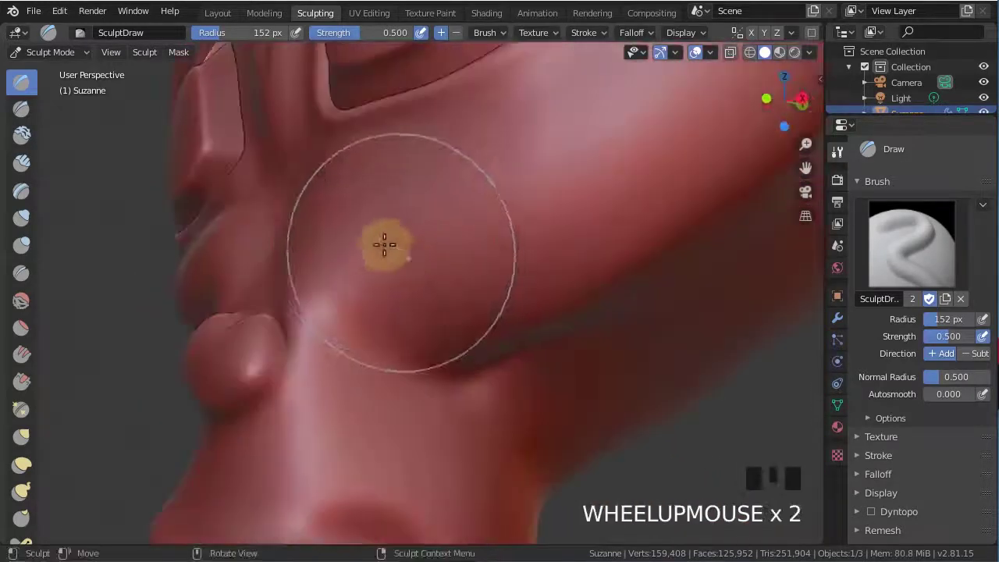
{"action": "left_click", "coordinate": [368, 228]}
{"action": "left_click_drag", "start_coordinate": [368, 226], "coordinate": [433, 256]}
{"action": "left_click_drag", "start_coordinate": [586, 189], "coordinate": [525, 202]}
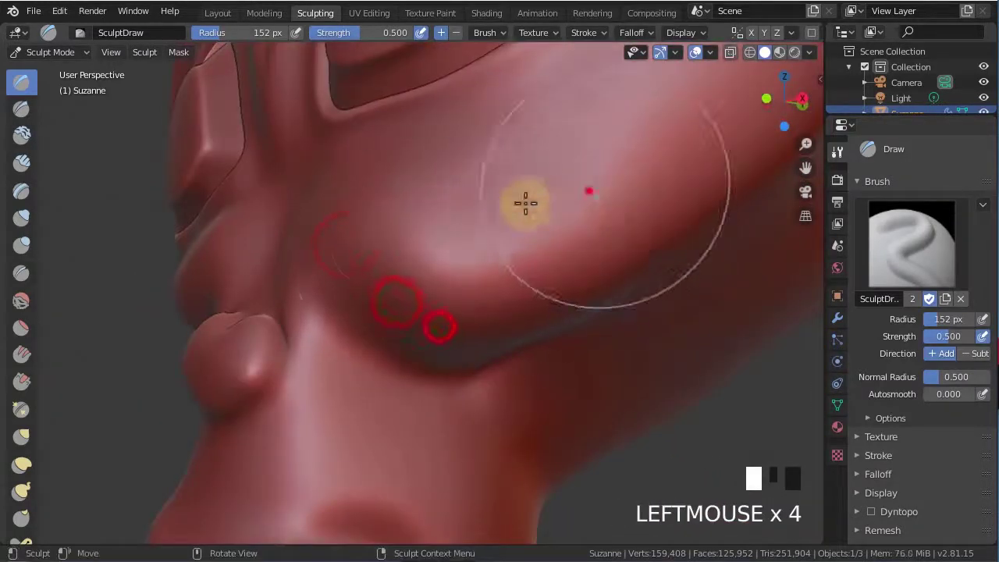
- Add more Draw strokes across both cheeks and on the outer side of the character's left cheek
{"action": "mouse_move", "coordinate": [526, 203]}
{"action": "middle_mouse_down"}
{"action": "mouse_move", "coordinate": [445, 218]}
{"action": "mouse_move", "coordinate": [721, 299]}
{"action": "middle_mouse_up"}
{"action": "mouse_move", "coordinate": [741, 294]}
{"action": "left_mouse_down"}
{"action": "mouse_move", "coordinate": [710, 283]}
{"action": "mouse_move", "coordinate": [508, 279]}
{"action": "left_mouse_up"}
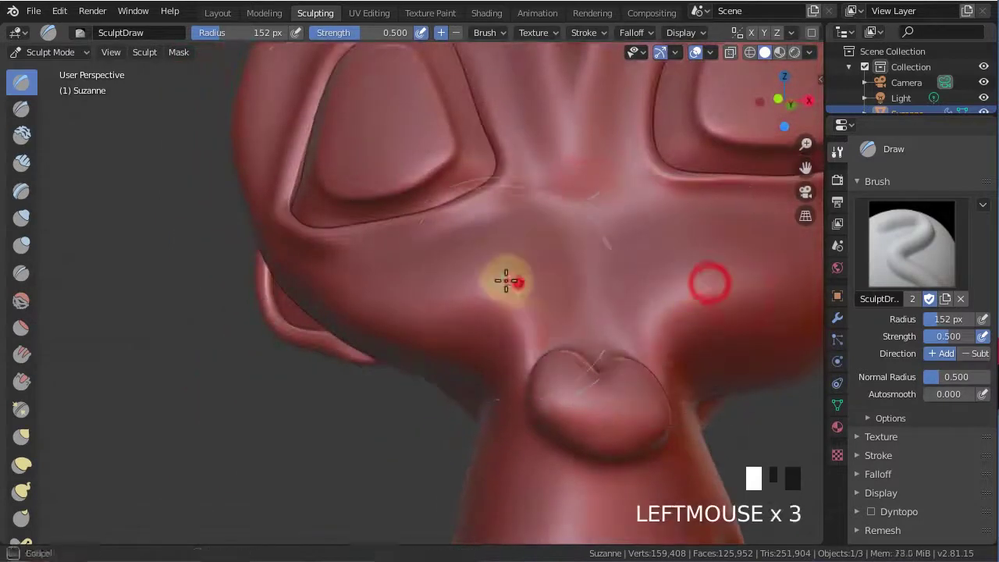
{"action": "mouse_move", "coordinate": [508, 279]}
{"action": "middle_mouse_down", "text": "shift"}
{"action": "mouse_move", "coordinate": [515, 285]}
{"action": "mouse_move", "coordinate": [461, 294]}
{"action": "mouse_move", "coordinate": [306, 298]}
{"action": "middle_mouse_up", "text": "shift"}
{"action": "left_click_drag", "start_coordinate": [306, 298], "coordinate": [367, 290]}
{"action": "middle_click_drag", "start_coordinate": [367, 291], "coordinate": [273, 283]}
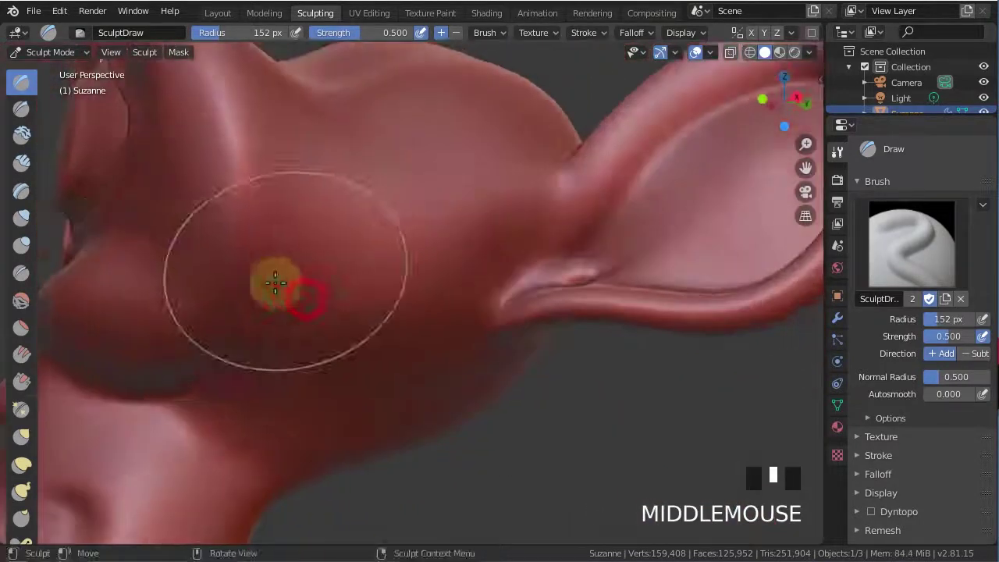
{"action": "left_click_drag", "start_coordinate": [273, 283], "coordinate": [138, 295]}
- Set the Draw brush's radius to 77 px and raise a fold along the lower eyelid of the character's left eye
{"action": "scroll", "coordinate": [350, 237], "scroll_direction": "up", "scroll_amount": 3}
{"action": "key", "text": "f"}
{"action": "left_click", "coordinate": [277, 205]}
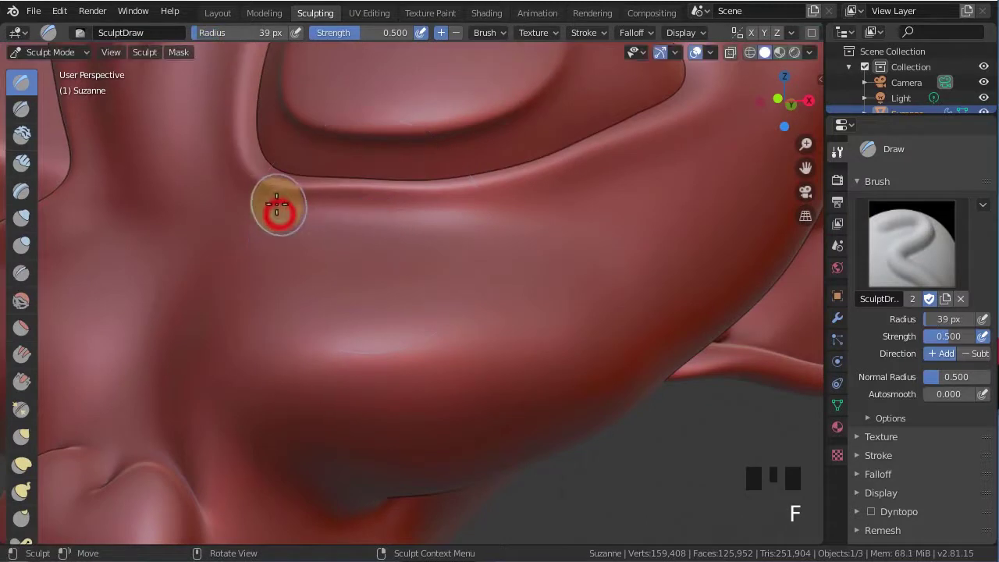
{"action": "key", "text": "f"}
{"action": "left_click", "coordinate": [698, 129]}
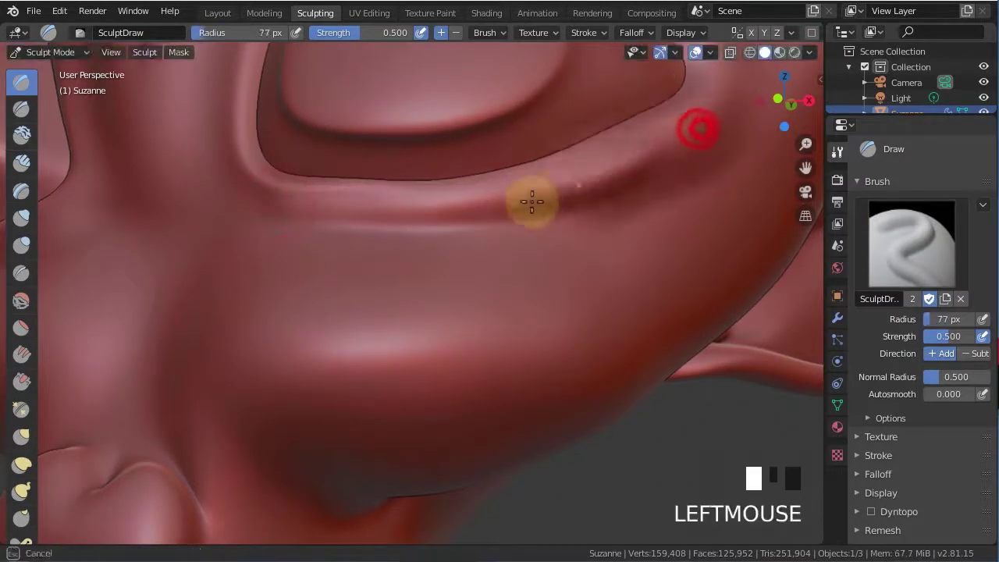
- Add a Draw stroke along the upper lip between the two corners of the mouth
{"action": "scroll", "coordinate": [408, 241], "scroll_direction": "down", "scroll_amount": 4}
{"action": "middle_click_drag", "start_coordinate": [408, 241], "coordinate": [527, 390]}
{"action": "scroll", "coordinate": [522, 296], "scroll_direction": "down", "scroll_amount": 2}
{"action": "scroll", "coordinate": [692, 325], "scroll_direction": "up", "scroll_amount": 1}
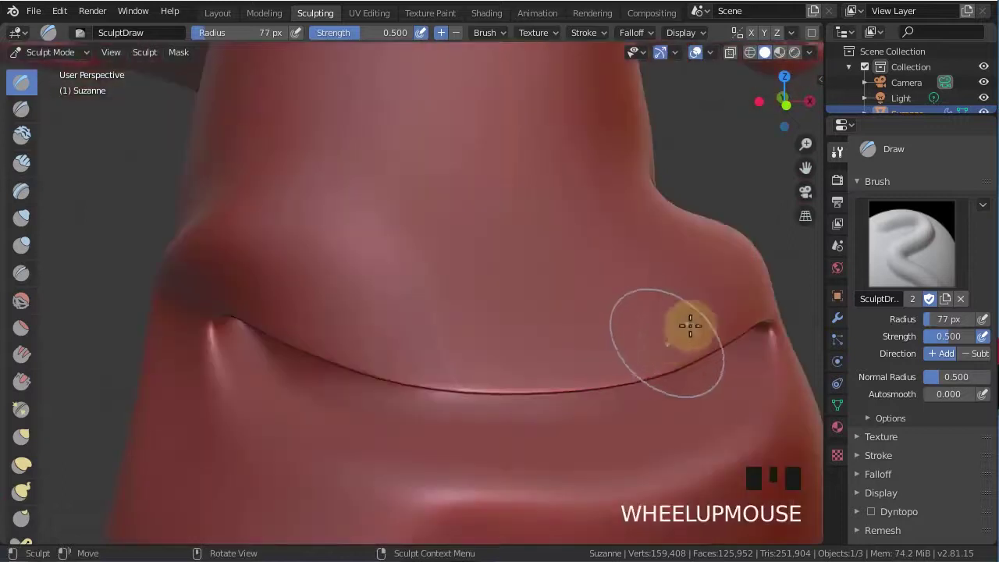
{"action": "mouse_move", "coordinate": [742, 283]}
{"action": "left_mouse_down"}
{"action": "mouse_move", "coordinate": [593, 350]}
{"action": "mouse_move", "coordinate": [178, 268]}
{"action": "mouse_move", "coordinate": [535, 323]}
{"action": "mouse_move", "coordinate": [753, 286]}
{"action": "mouse_move", "coordinate": [312, 301]}
{"action": "left_mouse_up"}
- Thicken the area just below the lower lip with a Draw stroke across the mouth's width
{"action": "scroll", "coordinate": [460, 300], "scroll_direction": "down", "scroll_amount": 2}
{"action": "middle_click_drag", "start_coordinate": [461, 300], "coordinate": [460, 286]}
{"action": "scroll", "coordinate": [324, 255], "scroll_direction": "up", "scroll_amount": 2}
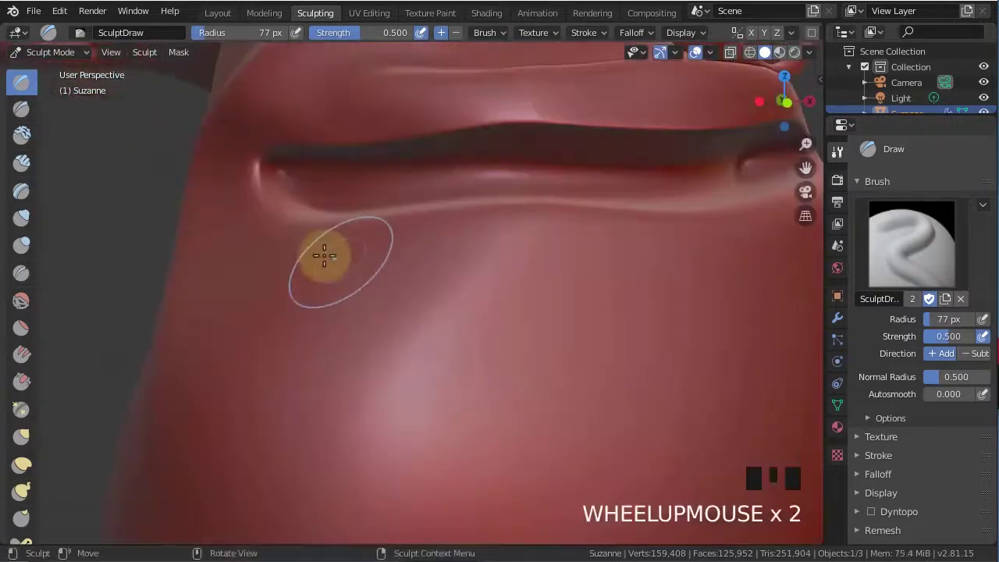
{"action": "scroll", "coordinate": [547, 252], "scroll_direction": "down", "scroll_amount": 3}
{"action": "left_click_drag", "start_coordinate": [552, 224], "coordinate": [401, 257]}
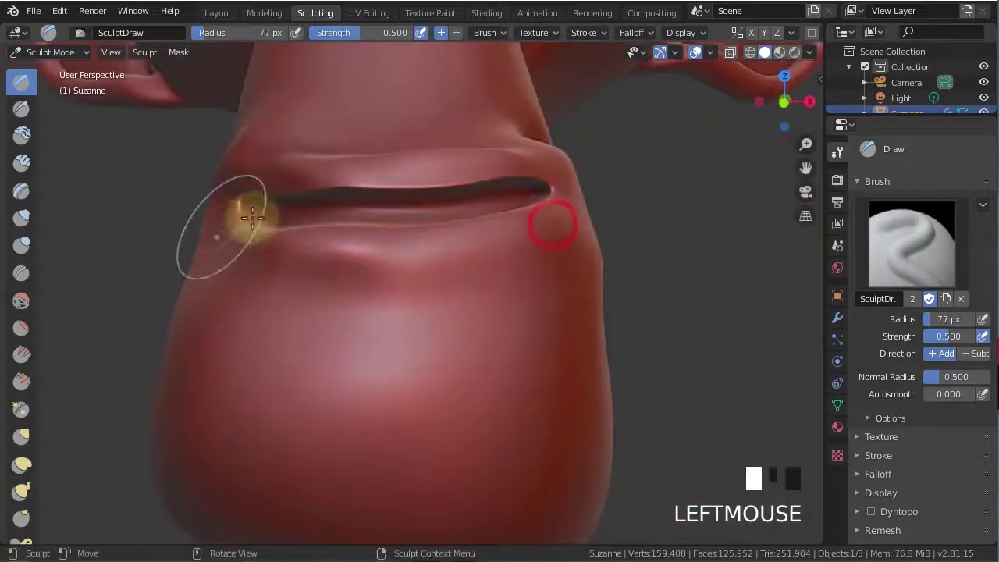
- Add Draw strokes down the bridge between the eyes and along the brow above the character's left eye
{"action": "middle_click_drag", "start_coordinate": [251, 217], "coordinate": [504, 289]}
{"action": "scroll", "coordinate": [511, 248], "scroll_direction": "down", "scroll_amount": 2}
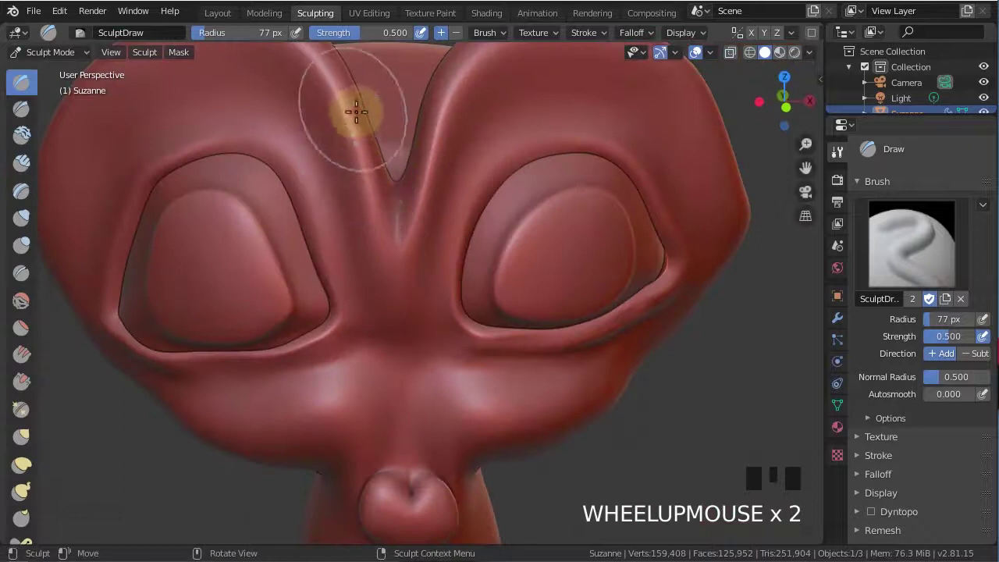
{"action": "left_click_drag", "start_coordinate": [357, 107], "coordinate": [402, 292]}
{"action": "left_click_drag", "start_coordinate": [417, 258], "coordinate": [430, 158]}
{"action": "mouse_move", "coordinate": [429, 158]}
{"action": "middle_mouse_down", "text": "shift"}
{"action": "mouse_move", "coordinate": [462, 232]}
{"action": "mouse_move", "coordinate": [410, 156]}
{"action": "middle_mouse_up", "text": "shift"}
{"action": "left_click_drag", "start_coordinate": [411, 156], "coordinate": [640, 167]}
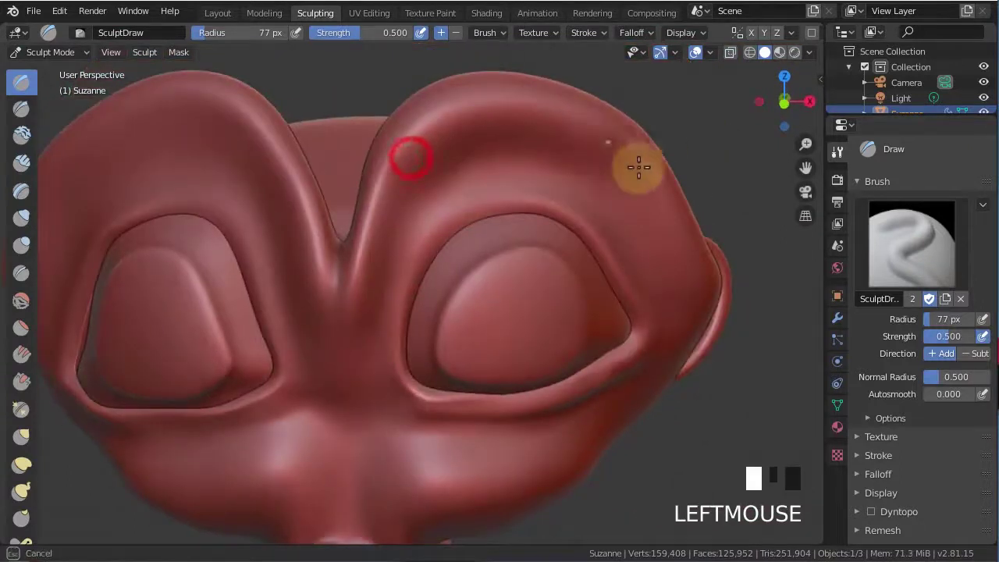
- Build up the brow ridge and the inner side of the socket around the character's right eye with Draw strokes
{"action": "middle_click_drag", "start_coordinate": [278, 149], "coordinate": [339, 142], "text": "shift"}
{"action": "left_click_drag", "start_coordinate": [343, 149], "coordinate": [228, 279]}
{"action": "middle_click_drag", "start_coordinate": [228, 279], "coordinate": [383, 267], "text": "shift"}
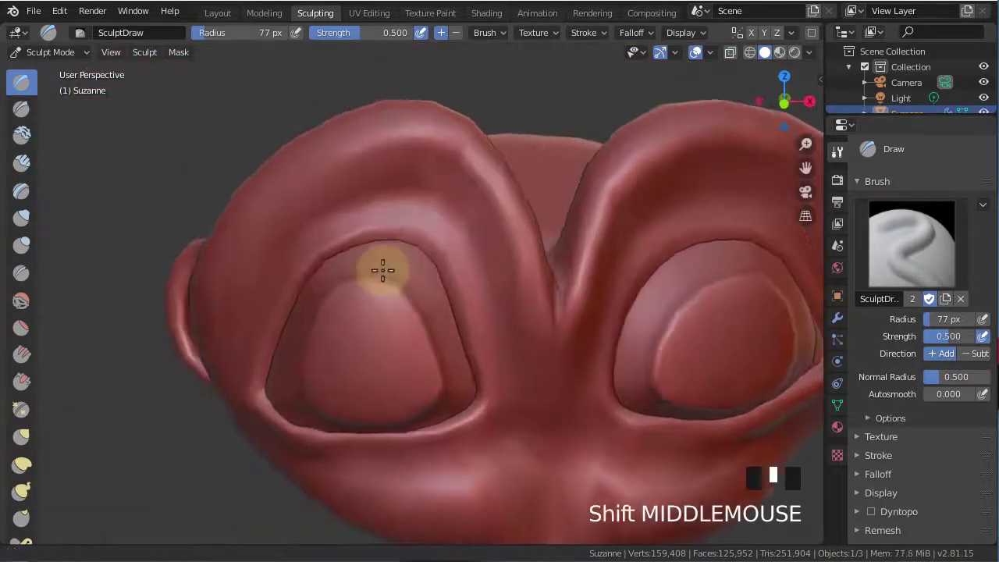
{"action": "scroll", "coordinate": [372, 268], "scroll_direction": "up", "scroll_amount": 2}
{"action": "scroll", "coordinate": [372, 268], "scroll_direction": "down", "scroll_amount": 2}
{"action": "mouse_move", "coordinate": [453, 221]}
{"action": "left_mouse_down"}
{"action": "mouse_move", "coordinate": [372, 216]}
{"action": "mouse_move", "coordinate": [470, 345]}
{"action": "left_mouse_up"}
{"action": "mouse_move", "coordinate": [470, 344]}
{"action": "middle_mouse_down", "text": "shift"}
{"action": "mouse_move", "coordinate": [564, 257]}
{"action": "mouse_move", "coordinate": [435, 252]}
{"action": "middle_mouse_up", "text": "shift"}
{"action": "mouse_move", "coordinate": [435, 252]}
{"action": "left_mouse_down"}
{"action": "mouse_move", "coordinate": [590, 229]}
{"action": "mouse_move", "coordinate": [408, 225]}
{"action": "left_mouse_up"}
- Switch to the Flatten brush and set its radius to 53 px and its strength to 0.509
{"action": "scroll", "coordinate": [408, 225], "scroll_direction": "down", "scroll_amount": 2}
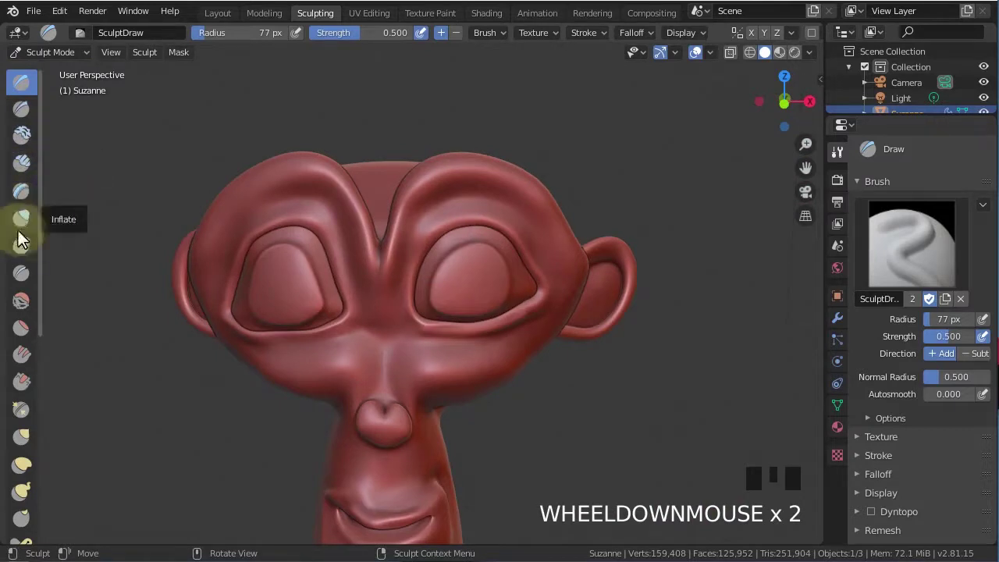
{"action": "left_click", "coordinate": [22, 327]}
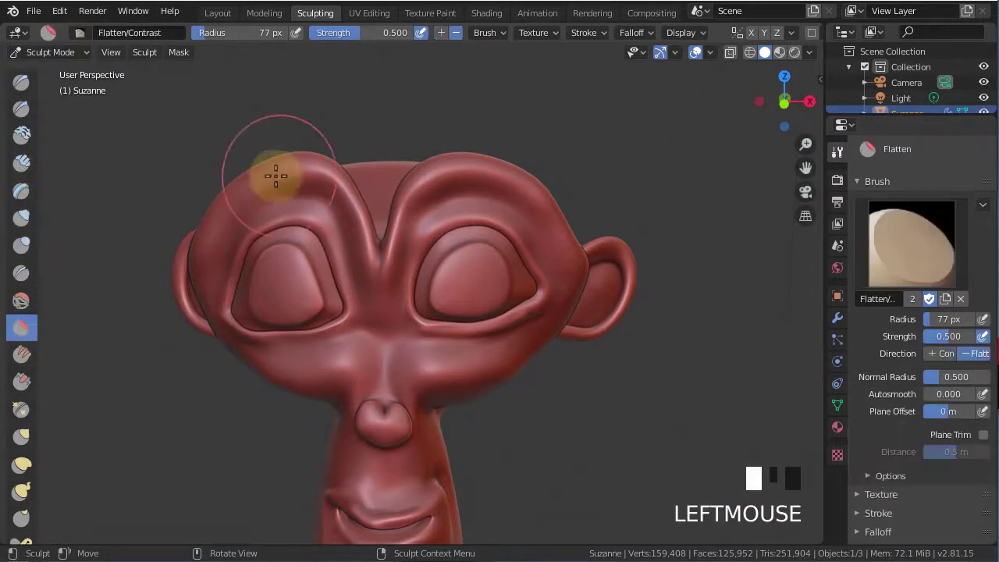
{"action": "middle_click_drag", "start_coordinate": [352, 239], "coordinate": [470, 223]}
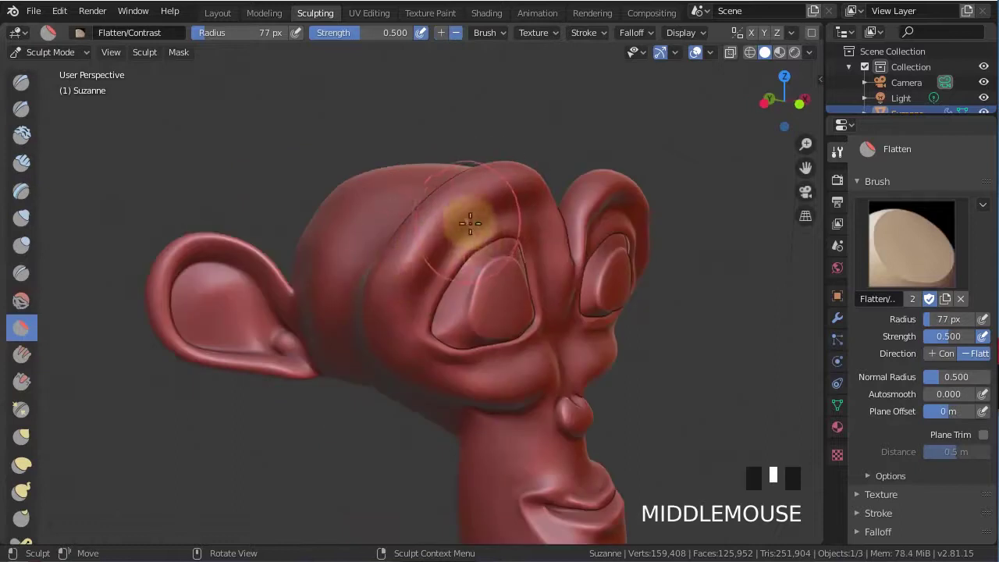
{"action": "middle_click_drag", "start_coordinate": [493, 256], "coordinate": [354, 140]}
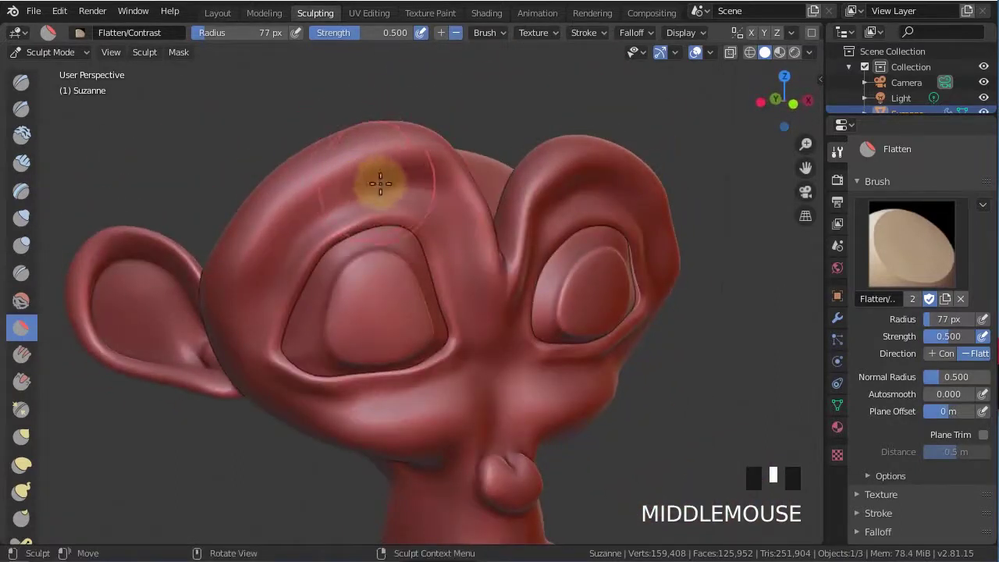
{"action": "key", "text": "f"}
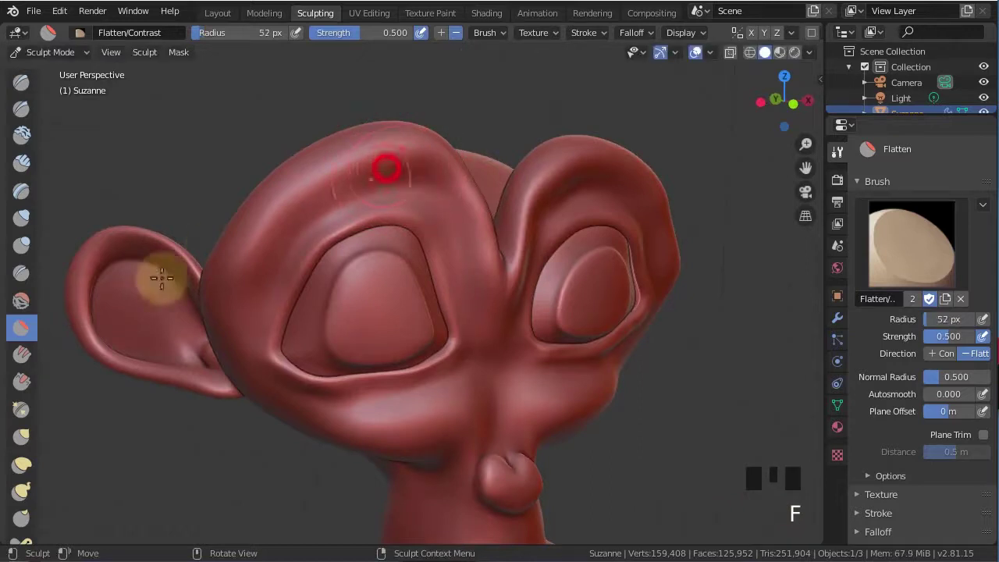
{"action": "key", "text": "shift+f"}
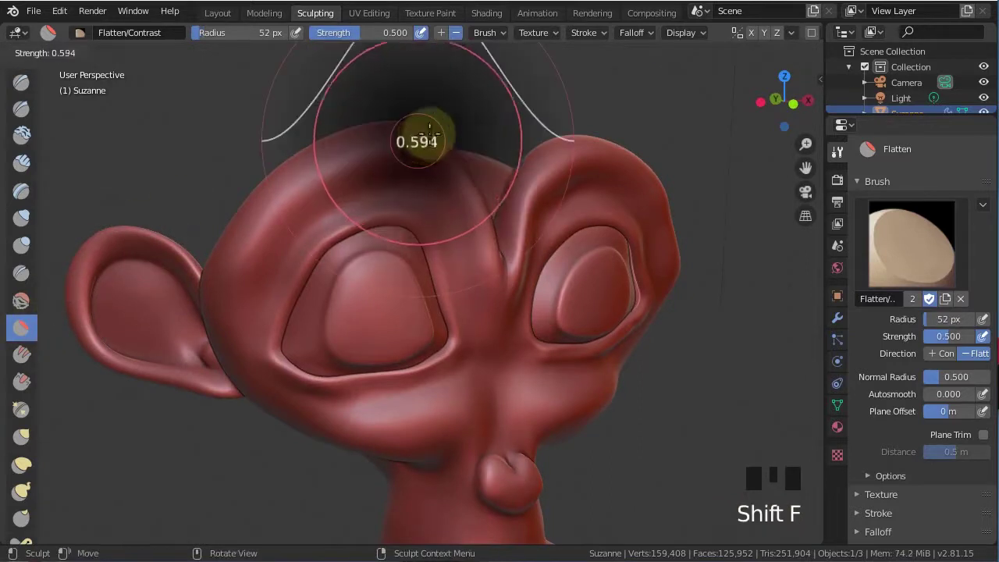
{"action": "left_click", "coordinate": [361, 192]}
{"action": "middle_click_drag", "start_coordinate": [361, 192], "coordinate": [357, 238], "text": "shift"}
{"action": "key", "text": "f"}
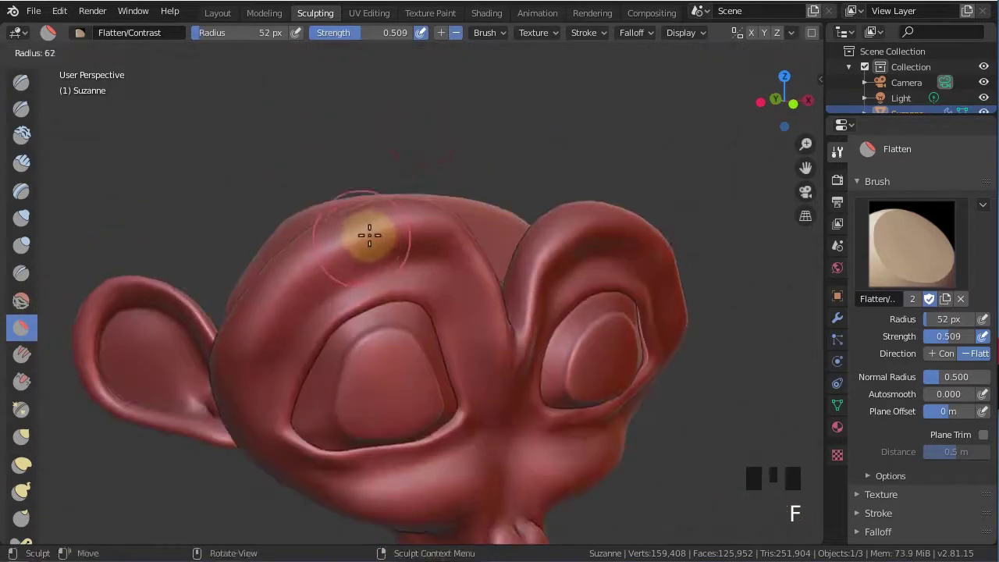
{"action": "left_click", "coordinate": [330, 270]}
{"action": "middle_click_drag", "start_coordinate": [329, 269], "coordinate": [335, 263]}
{"action": "key", "text": "f"}
{"action": "left_click", "coordinate": [257, 330]}
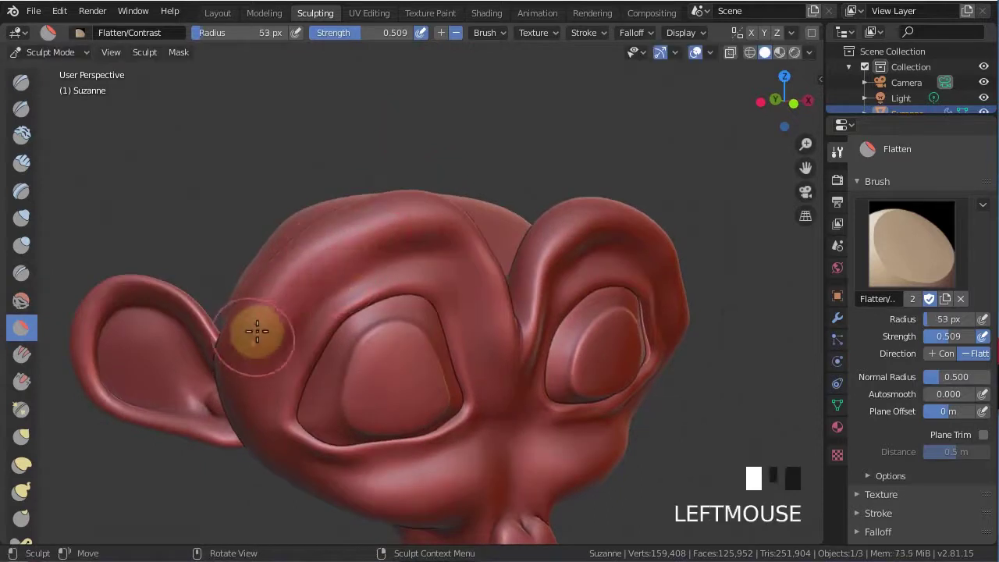
- Flatten the brow ridge above the character's right eye, from the temple to the bridge between the eyes
{"action": "mouse_move", "coordinate": [257, 330]}
{"action": "left_mouse_down"}
{"action": "mouse_move", "coordinate": [328, 249]}
{"action": "mouse_move", "coordinate": [414, 234]}
{"action": "left_mouse_up"}
{"action": "left_click_drag", "start_coordinate": [328, 279], "coordinate": [375, 241]}
{"action": "left_click_drag", "start_coordinate": [375, 241], "coordinate": [430, 225]}
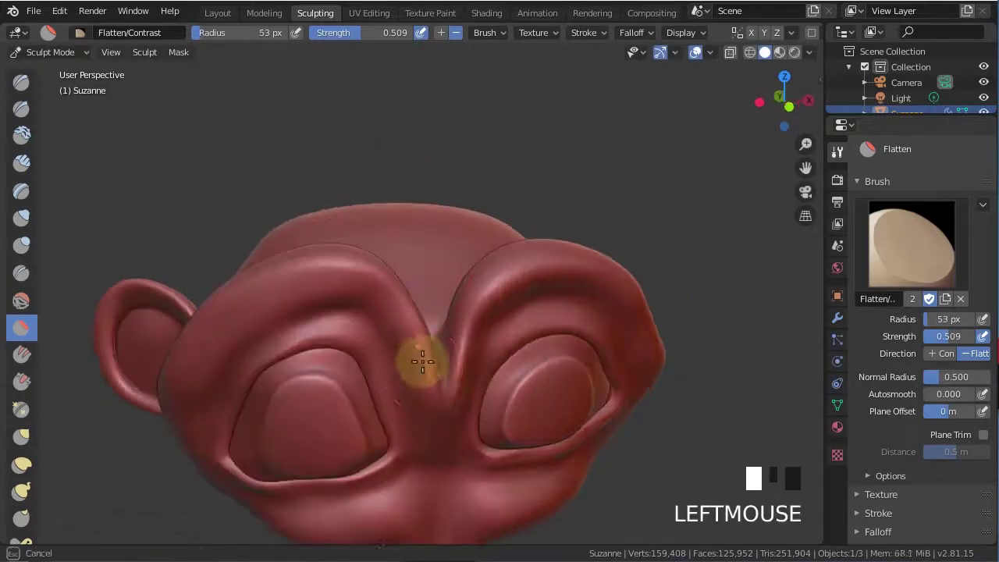
{"action": "left_click", "coordinate": [263, 297]}
{"action": "left_click_drag", "start_coordinate": [254, 298], "coordinate": [341, 291]}
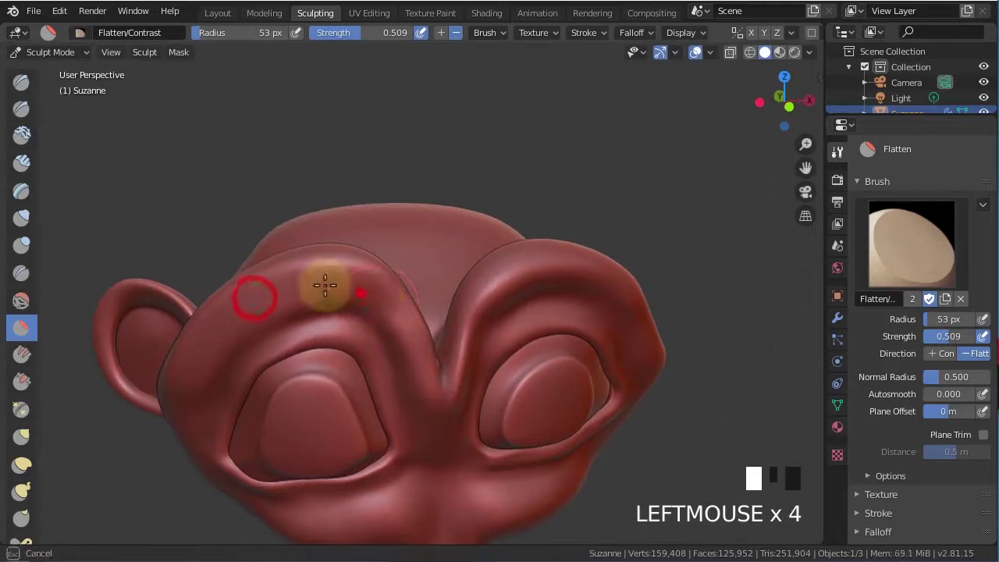
{"action": "left_click_drag", "start_coordinate": [188, 368], "coordinate": [264, 308]}
- Set the Flatten brush's radius to 66 px and flatten the brow ridge above the character's left eye
{"action": "mouse_move", "coordinate": [418, 341]}
{"action": "middle_mouse_down"}
{"action": "mouse_move", "coordinate": [457, 328]}
{"action": "mouse_move", "coordinate": [315, 282]}
{"action": "middle_mouse_up"}
{"action": "mouse_move", "coordinate": [297, 200]}
{"action": "left_mouse_down"}
{"action": "mouse_move", "coordinate": [367, 161]}
{"action": "mouse_move", "coordinate": [397, 160]}
{"action": "left_mouse_up"}
{"action": "scroll", "coordinate": [379, 163], "scroll_direction": "up", "scroll_amount": 2}
{"action": "key", "text": "f"}
{"action": "left_click", "coordinate": [317, 190]}
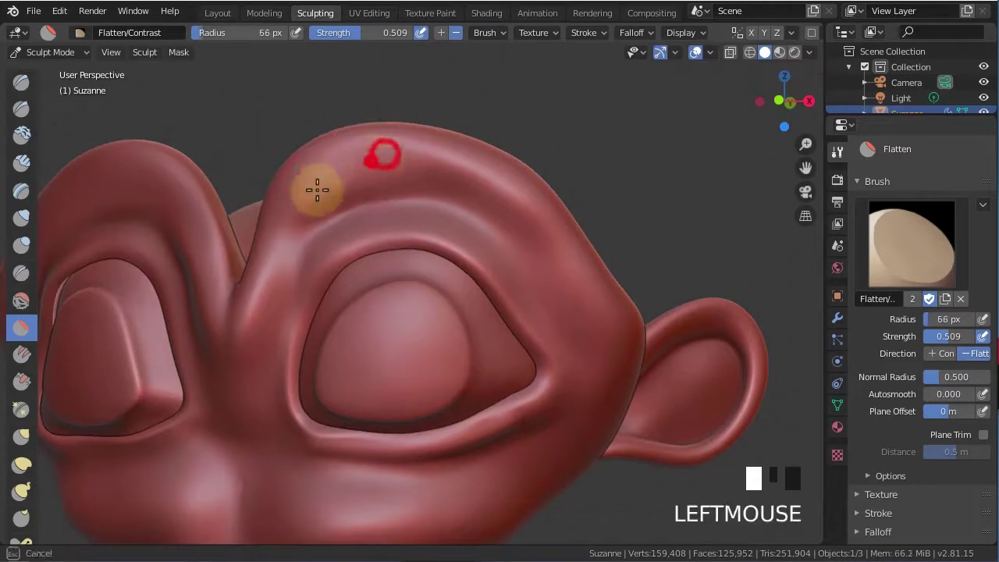
{"action": "left_click", "coordinate": [256, 306]}
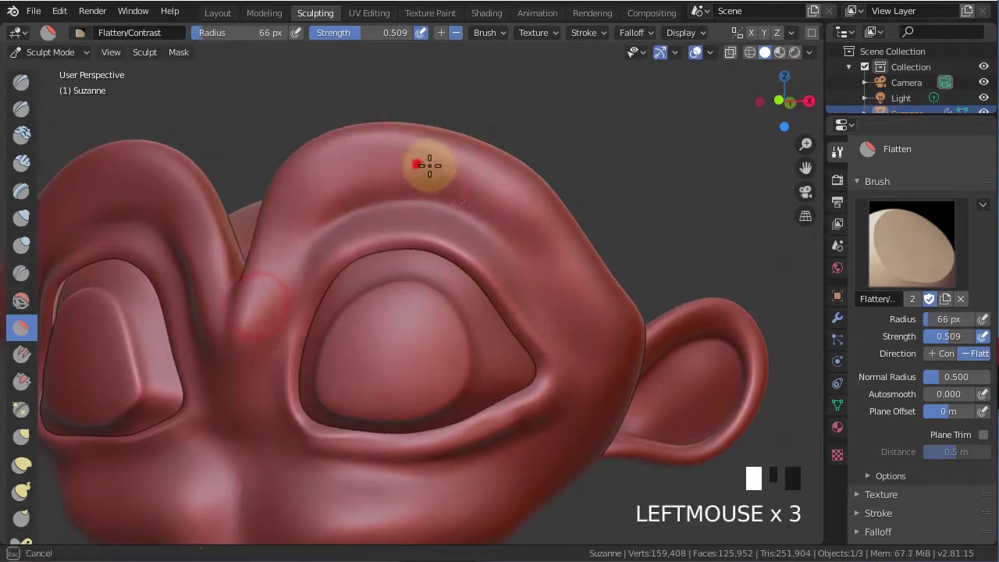
{"action": "left_click", "coordinate": [363, 152]}
{"action": "left_click", "coordinate": [448, 164]}
- Flatten the upper rim of the character's left ear, starting where it joins the head
{"action": "middle_click_drag", "start_coordinate": [546, 245], "coordinate": [515, 379]}
{"action": "left_click", "coordinate": [490, 390]}
{"action": "left_click", "coordinate": [499, 376]}
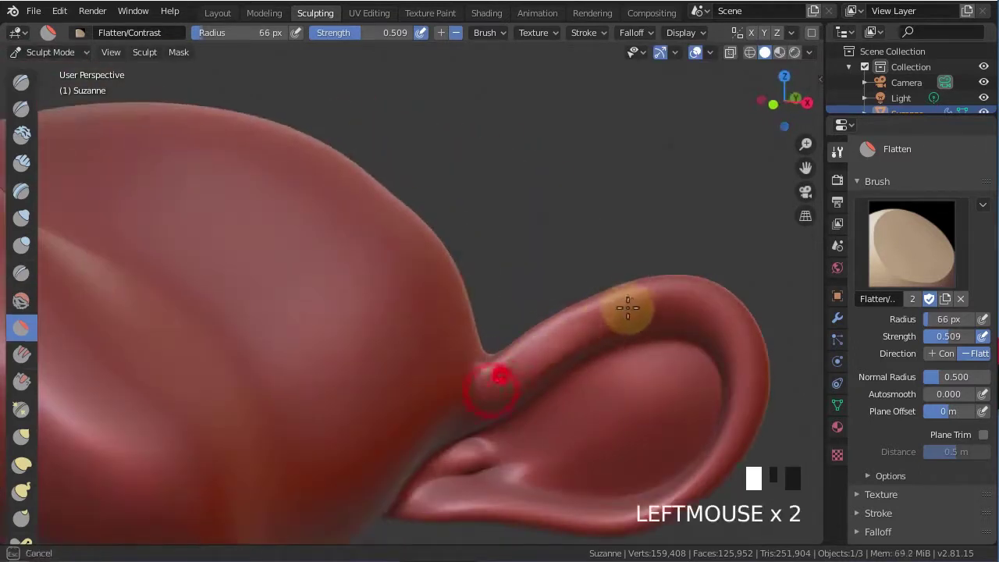
{"action": "left_click", "coordinate": [533, 354]}
{"action": "left_click", "coordinate": [673, 308]}
{"action": "left_click", "coordinate": [642, 296]}
- Continue flattening the character's left ear rim around its outer edge and down to the lobe
{"action": "mouse_move", "coordinate": [732, 401]}
{"action": "middle_mouse_down", "text": "shift"}
{"action": "mouse_move", "coordinate": [721, 295]}
{"action": "mouse_move", "coordinate": [706, 253]}
{"action": "middle_mouse_up", "text": "shift"}
{"action": "left_click", "coordinate": [666, 194]}
{"action": "left_click", "coordinate": [707, 205]}
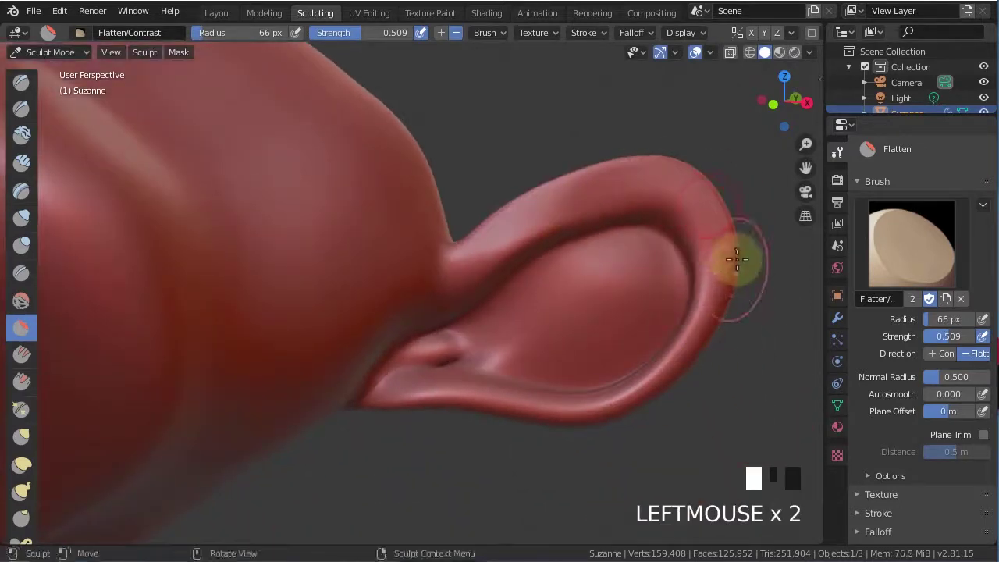
{"action": "left_click", "coordinate": [736, 260]}
{"action": "left_click", "coordinate": [692, 350]}
{"action": "left_click", "coordinate": [679, 351]}
{"action": "left_click", "coordinate": [449, 395]}
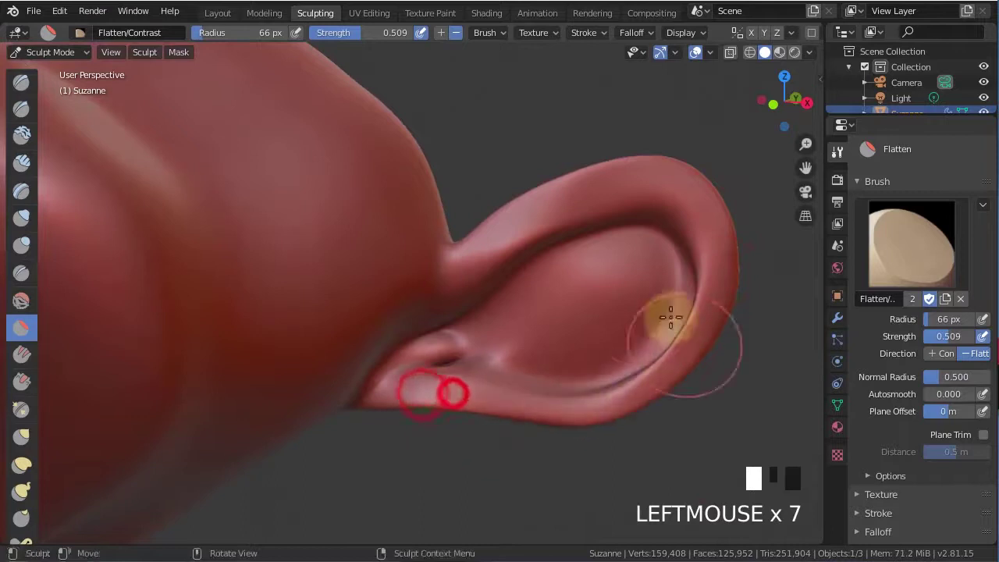
- Flatten the whole rim of the character's right ear, from the head around the outer edge to the lobe
{"action": "scroll", "coordinate": [390, 301], "scroll_direction": "down", "scroll_amount": 4}
{"action": "scroll", "coordinate": [397, 346], "scroll_direction": "up", "scroll_amount": 4}
{"action": "left_click_drag", "start_coordinate": [439, 363], "coordinate": [301, 252]}
{"action": "mouse_move", "coordinate": [382, 270]}
{"action": "left_mouse_down"}
{"action": "mouse_move", "coordinate": [274, 245]}
{"action": "mouse_move", "coordinate": [216, 328]}
{"action": "mouse_move", "coordinate": [195, 334]}
{"action": "left_mouse_up"}
{"action": "left_click_drag", "start_coordinate": [219, 268], "coordinate": [199, 398]}
{"action": "mouse_move", "coordinate": [204, 348]}
{"action": "left_mouse_down"}
{"action": "mouse_move", "coordinate": [240, 452]}
{"action": "mouse_move", "coordinate": [210, 406]}
{"action": "left_mouse_up"}
{"action": "mouse_move", "coordinate": [210, 406]}
{"action": "left_mouse_down"}
{"action": "mouse_move", "coordinate": [335, 486]}
{"action": "mouse_move", "coordinate": [386, 479]}
{"action": "left_mouse_up"}
{"action": "mouse_move", "coordinate": [385, 479]}
{"action": "left_mouse_down"}
{"action": "mouse_move", "coordinate": [463, 495]}
{"action": "mouse_move", "coordinate": [432, 350]}
{"action": "left_mouse_up"}
{"action": "left_click", "coordinate": [332, 272]}
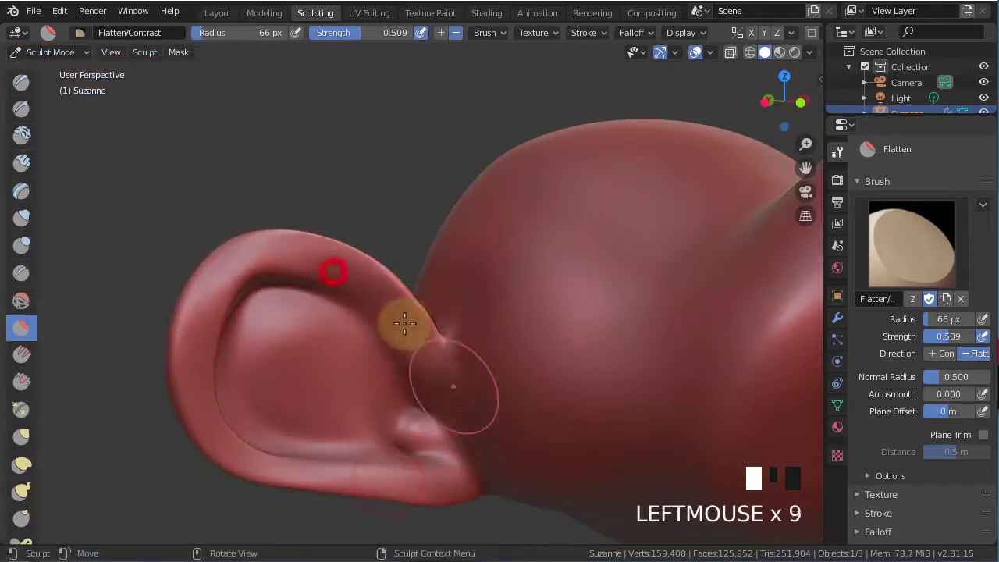
- Flatten the character's right brow again, from its outer end to the bridge between the eyes
{"action": "scroll", "coordinate": [383, 236], "scroll_direction": "up", "scroll_amount": 5}
{"action": "mouse_move", "coordinate": [337, 297]}
{"action": "left_mouse_down"}
{"action": "mouse_move", "coordinate": [440, 214]}
{"action": "mouse_move", "coordinate": [598, 222]}
{"action": "mouse_move", "coordinate": [669, 323]}
{"action": "left_mouse_up"}
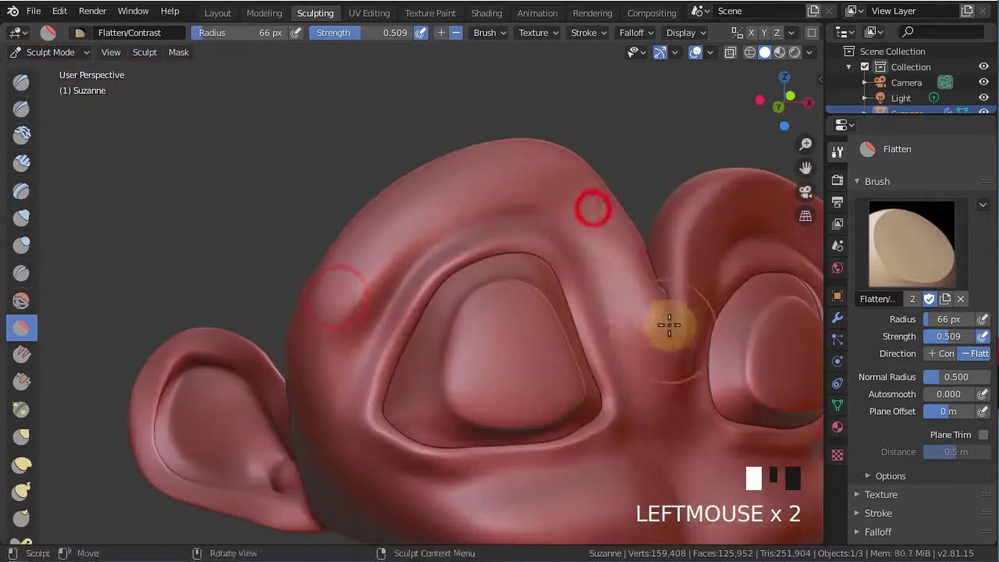
{"action": "middle_click_drag", "start_coordinate": [668, 323], "coordinate": [249, 269]}
- Switch to the Blob brush and try bulging the character's right eyeball at 66 px radius
{"action": "left_click", "coordinate": [21, 245]}
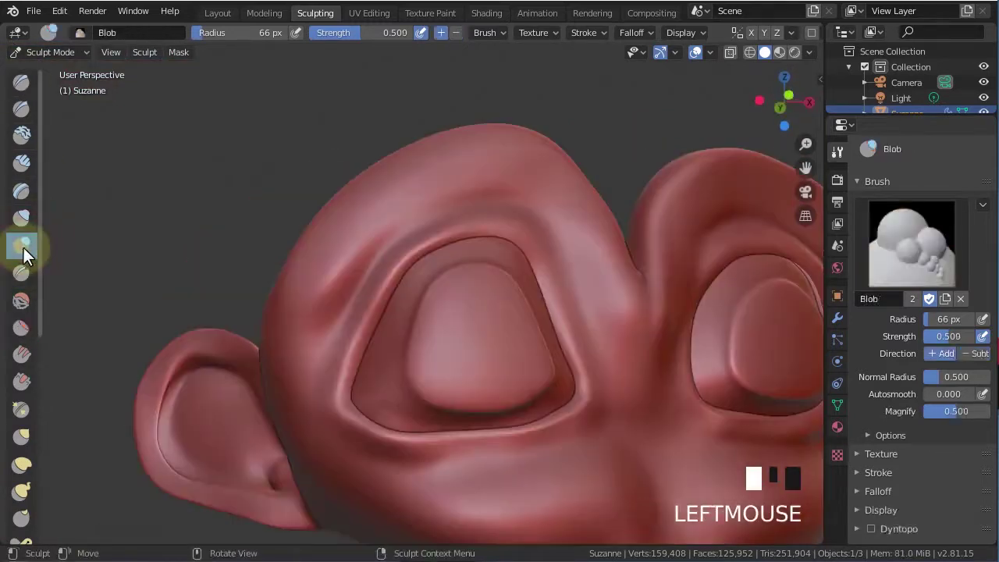
{"action": "mouse_move", "coordinate": [471, 312]}
{"action": "left_mouse_down"}
{"action": "mouse_move", "coordinate": [469, 345]}
{"action": "mouse_move", "coordinate": [469, 334]}
{"action": "left_mouse_up"}
{"action": "mouse_move", "coordinate": [477, 337]}
{"action": "middle_mouse_down"}
{"action": "mouse_move", "coordinate": [568, 330]}
{"action": "mouse_move", "coordinate": [586, 286]}
{"action": "middle_mouse_up"}
{"action": "scroll", "coordinate": [586, 286], "scroll_direction": "up", "scroll_amount": 3}
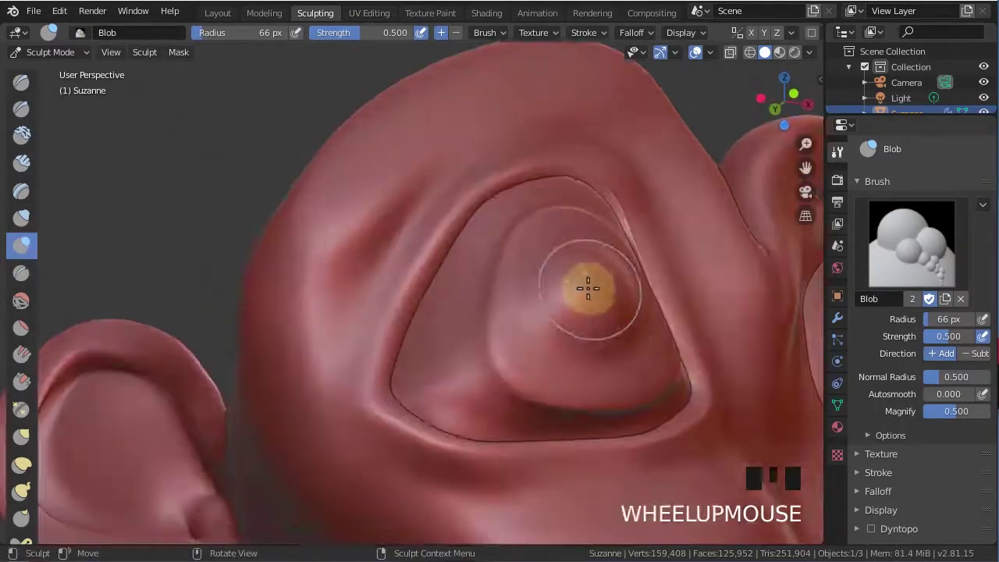
{"action": "left_click_drag", "start_coordinate": [586, 286], "coordinate": [585, 284]}
{"action": "middle_click_drag", "start_coordinate": [584, 284], "coordinate": [549, 290], "text": "shift"}
{"action": "scroll", "coordinate": [549, 291], "scroll_direction": "down", "scroll_amount": 3}
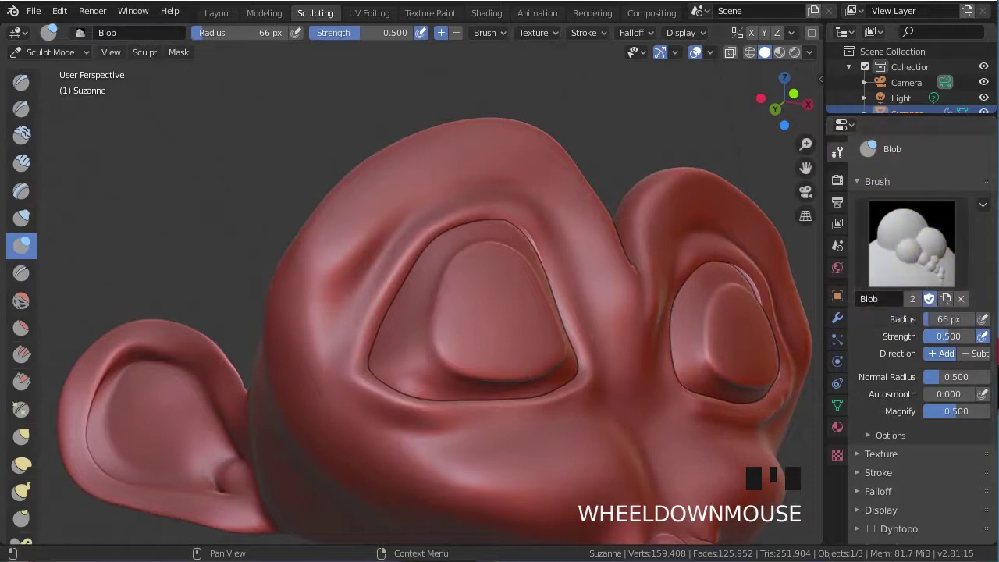
- Try another Blob stroke on the same eyeball and undo it
{"action": "mouse_move", "coordinate": [495, 277]}
{"action": "left_mouse_down"}
{"action": "mouse_move", "coordinate": [488, 315]}
{"action": "mouse_move", "coordinate": [519, 303]}
{"action": "left_mouse_up"}
{"action": "mouse_move", "coordinate": [519, 303]}
{"action": "middle_mouse_down"}
{"action": "mouse_move", "coordinate": [601, 277]}
{"action": "mouse_move", "coordinate": [523, 281]}
{"action": "middle_mouse_up"}
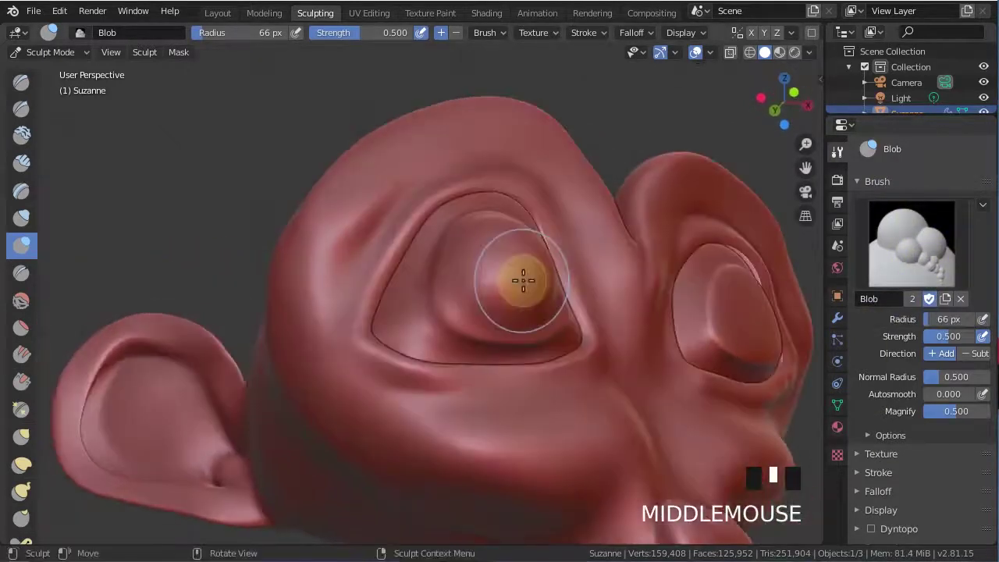
{"action": "key", "text": "ctrl+z"}
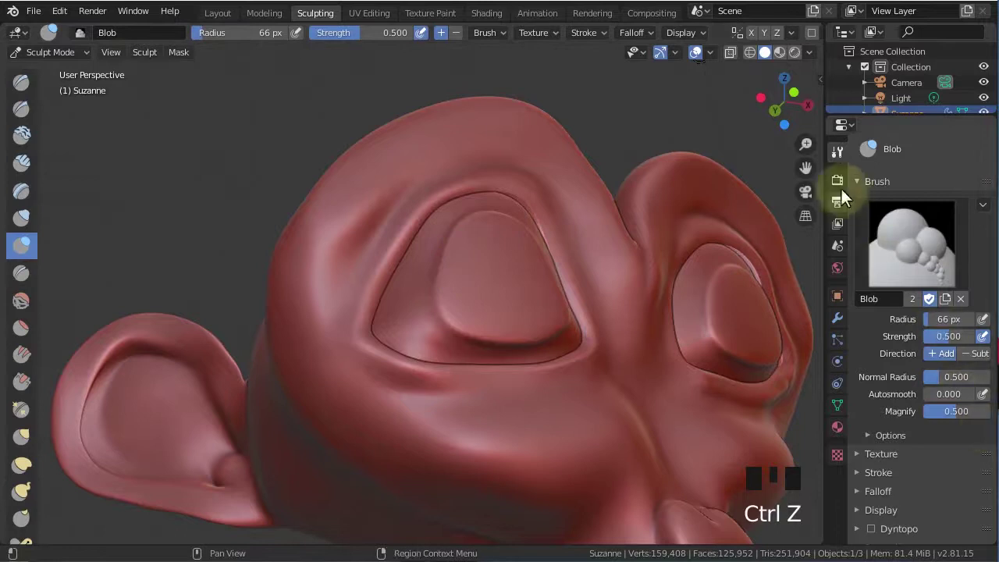
{"action": "left_click", "coordinate": [838, 152]}
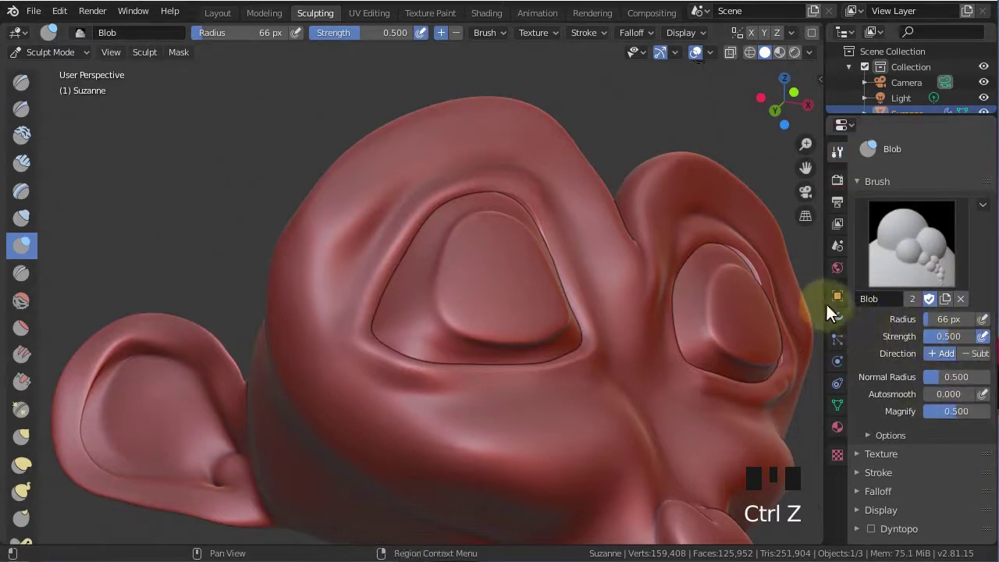
- Set the Blob brush direction to Subtract and hollow out both eyeballs at 66 px radius
{"action": "left_click_drag", "start_coordinate": [821, 303], "coordinate": [794, 304]}
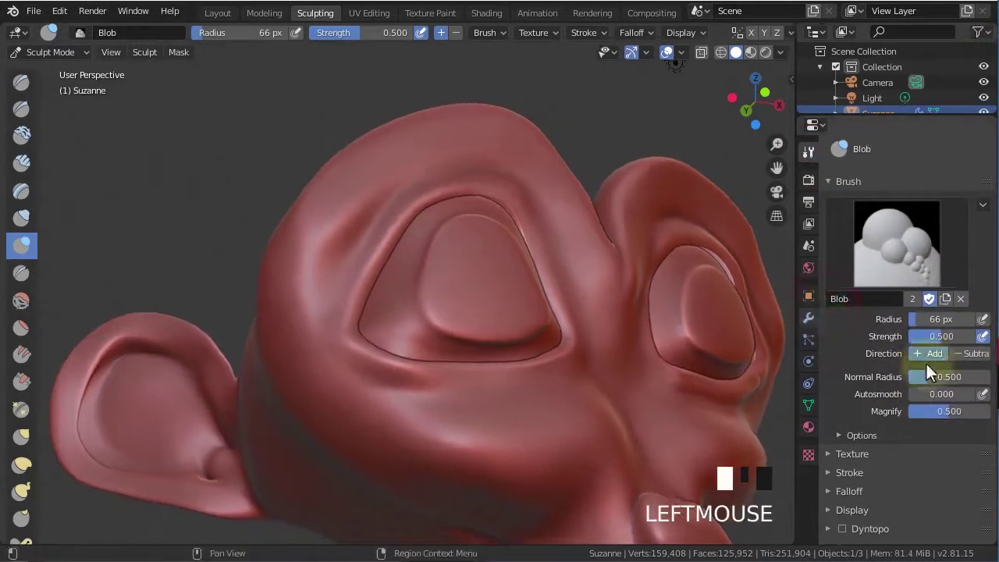
{"action": "left_click", "coordinate": [974, 353]}
{"action": "middle_click_drag", "start_coordinate": [473, 273], "coordinate": [390, 345]}
{"action": "mouse_move", "coordinate": [390, 346]}
{"action": "left_mouse_down"}
{"action": "mouse_move", "coordinate": [421, 379]}
{"action": "mouse_move", "coordinate": [455, 341]}
{"action": "mouse_move", "coordinate": [391, 384]}
{"action": "left_mouse_up"}
{"action": "middle_click_drag", "start_coordinate": [424, 360], "coordinate": [328, 384]}
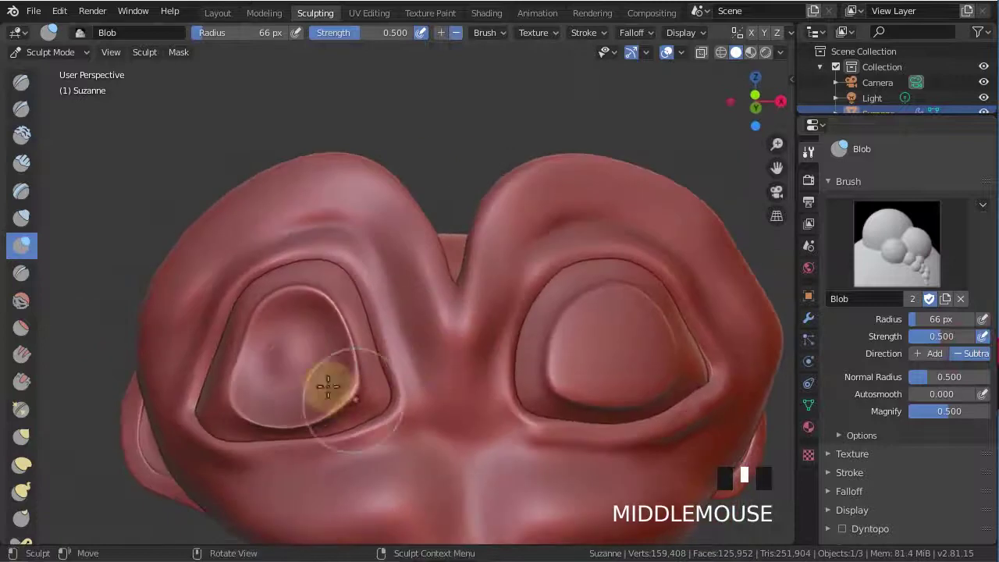
{"action": "left_click", "coordinate": [285, 352]}
{"action": "mouse_move", "coordinate": [632, 326]}
{"action": "left_mouse_down"}
{"action": "mouse_move", "coordinate": [590, 419]}
{"action": "mouse_move", "coordinate": [591, 319]}
{"action": "mouse_move", "coordinate": [646, 349]}
{"action": "left_mouse_up"}
{"action": "left_click_drag", "start_coordinate": [288, 339], "coordinate": [309, 344]}
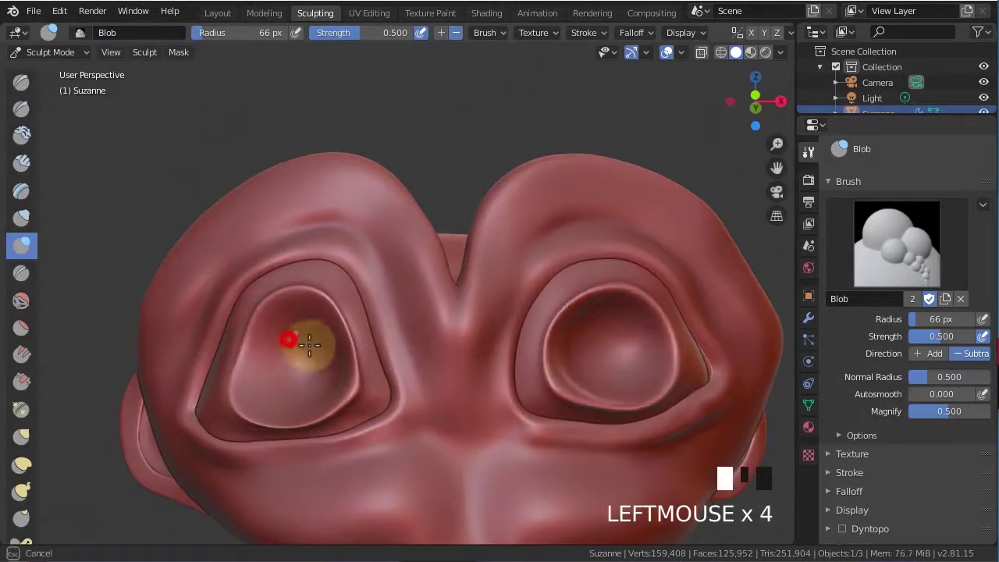
- Lower the Blob brush strength to 0.339 and carve a groove along the character's right brow
{"action": "scroll", "coordinate": [561, 323], "scroll_direction": "down", "scroll_amount": 5}
{"action": "middle_click_drag", "start_coordinate": [562, 323], "coordinate": [591, 286]}
{"action": "scroll", "coordinate": [537, 347], "scroll_direction": "up", "scroll_amount": 5}
{"action": "mouse_move", "coordinate": [537, 347]}
{"action": "middle_mouse_down", "text": "shift"}
{"action": "mouse_move", "coordinate": [524, 281]}
{"action": "mouse_move", "coordinate": [499, 328]}
{"action": "middle_mouse_up", "text": "shift"}
{"action": "scroll", "coordinate": [531, 256], "scroll_direction": "down", "scroll_amount": 2}
{"action": "key", "text": "shift+f"}
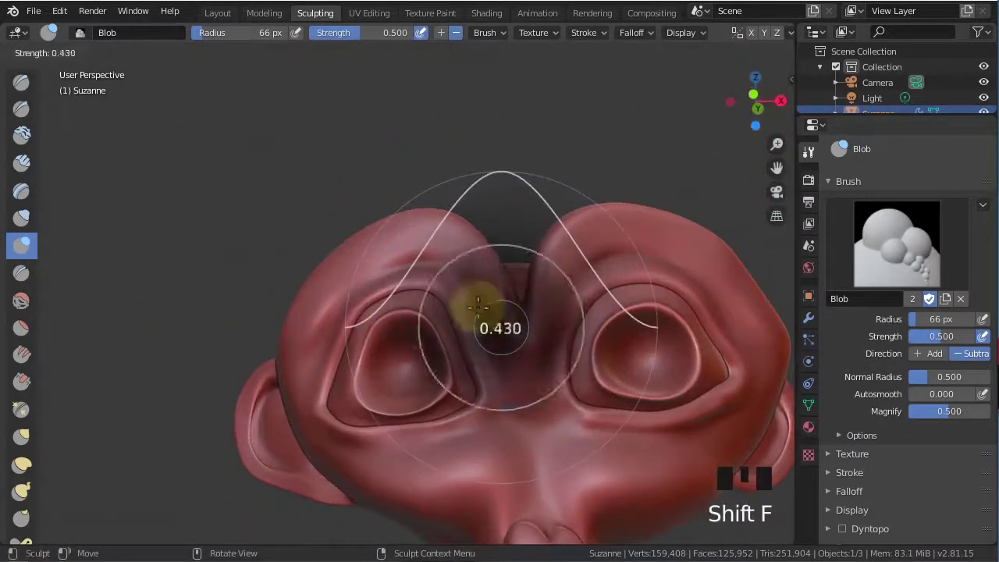
{"action": "left_click", "coordinate": [480, 304]}
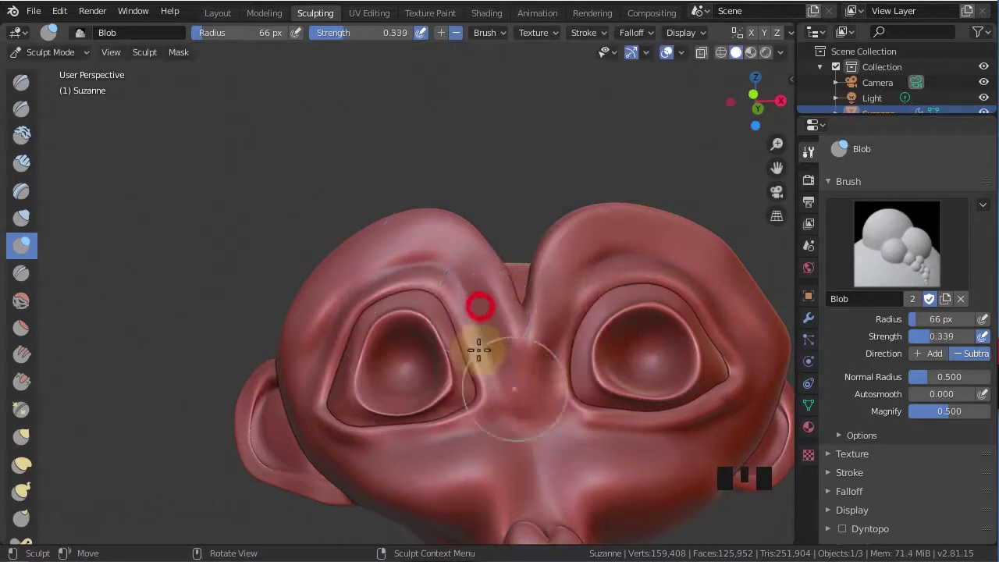
{"action": "middle_click_drag", "start_coordinate": [475, 350], "coordinate": [508, 357]}
{"action": "scroll", "coordinate": [524, 412], "scroll_direction": "up", "scroll_amount": 2}
{"action": "mouse_move", "coordinate": [587, 461]}
{"action": "left_mouse_down"}
{"action": "mouse_move", "coordinate": [427, 264]}
{"action": "mouse_move", "coordinate": [635, 379]}
{"action": "left_mouse_up"}
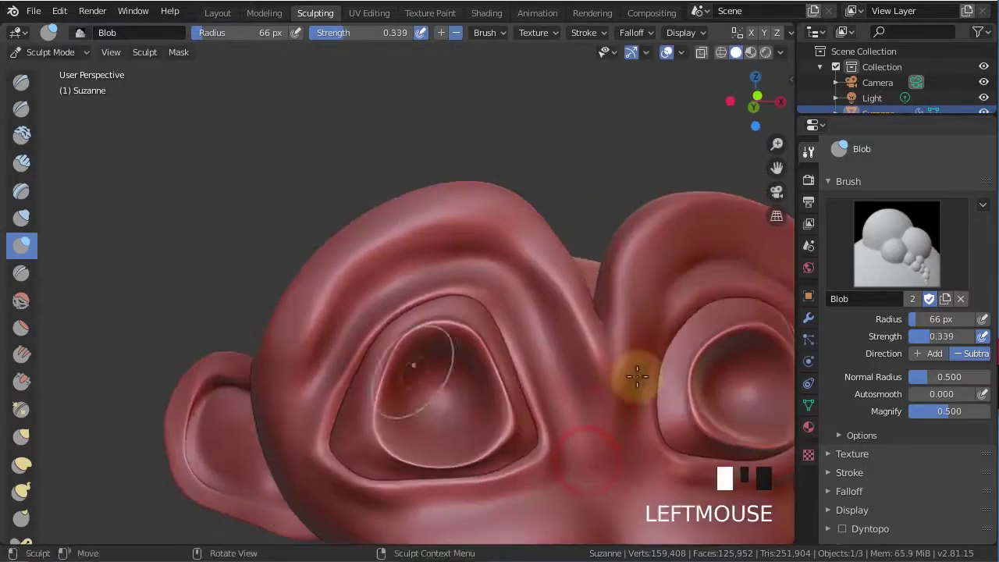
- Carve a matching groove along the character's left brow with the subtracting Blob brush
{"action": "middle_click_drag", "start_coordinate": [635, 379], "coordinate": [486, 439]}
{"action": "left_click_drag", "start_coordinate": [479, 468], "coordinate": [502, 346]}
{"action": "mouse_move", "coordinate": [751, 301]}
{"action": "left_mouse_down"}
{"action": "mouse_move", "coordinate": [708, 275]}
{"action": "mouse_move", "coordinate": [498, 337]}
{"action": "left_mouse_up"}
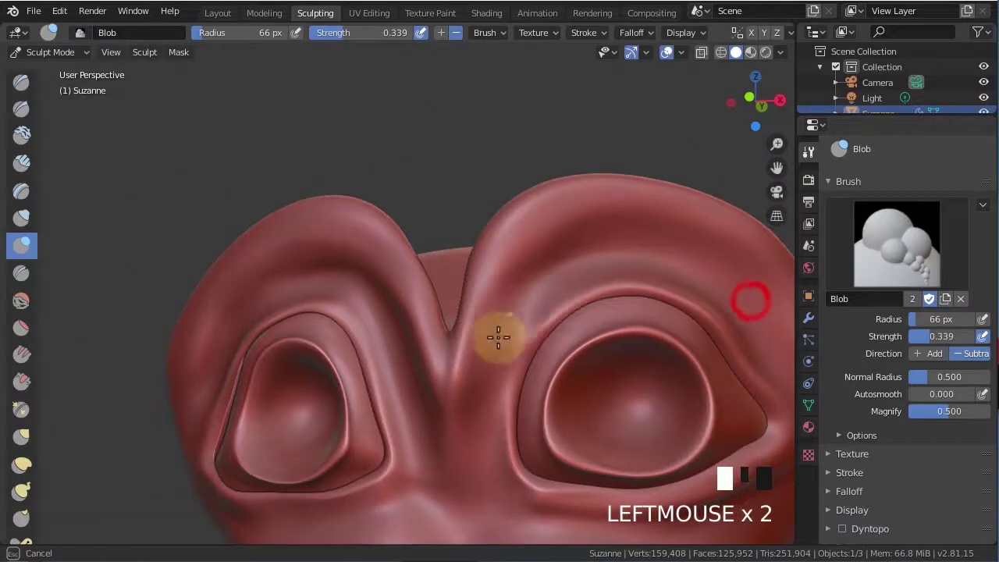
- Switch to the Snake Hook brush, try pulling the back of the jaw outward, and undo that stroke
{"action": "middle_click_drag", "start_coordinate": [527, 352], "coordinate": [538, 304], "text": "ctrl"}
{"action": "scroll", "coordinate": [23, 374], "scroll_direction": "down", "scroll_amount": 3}
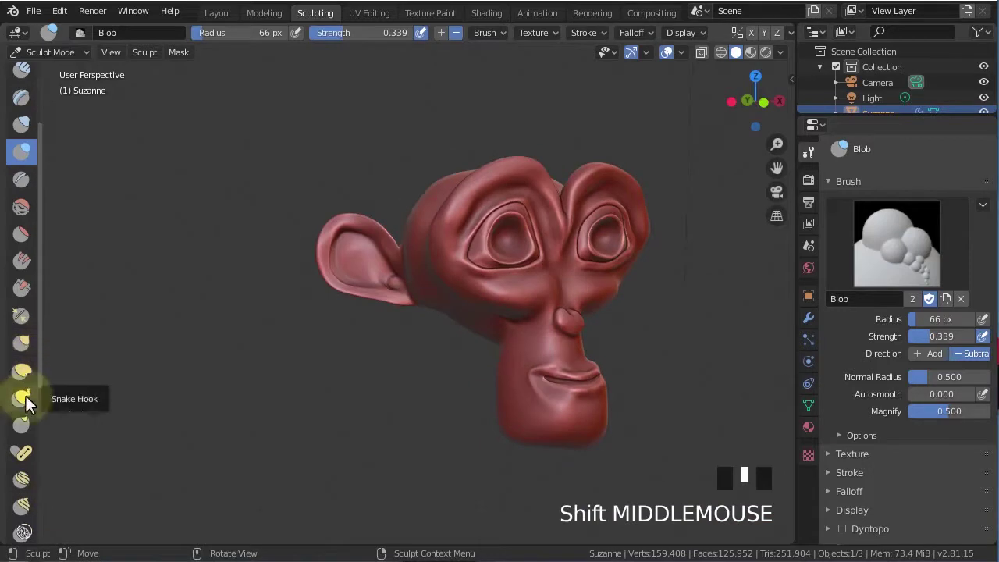
{"action": "left_click", "coordinate": [21, 396]}
{"action": "mouse_move", "coordinate": [508, 417]}
{"action": "left_mouse_down"}
{"action": "mouse_move", "coordinate": [320, 480]}
{"action": "mouse_move", "coordinate": [221, 385]}
{"action": "mouse_move", "coordinate": [242, 449]}
{"action": "left_mouse_up"}
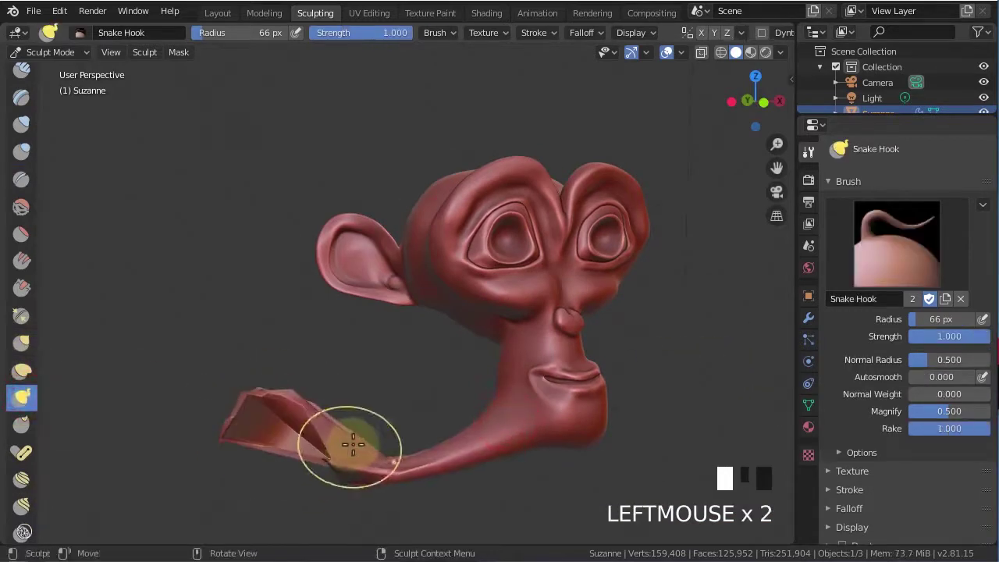
{"action": "key", "text": "ctrl+z"}
- Pull a neck down from the underside of the head with the Snake Hook brush at 50 px radius
{"action": "middle_click_drag", "start_coordinate": [384, 350], "coordinate": [445, 345]}
{"action": "mouse_move", "coordinate": [444, 345]}
{"action": "middle_mouse_down", "text": "shift"}
{"action": "mouse_move", "coordinate": [447, 324]}
{"action": "mouse_move", "coordinate": [486, 292]}
{"action": "mouse_move", "coordinate": [660, 292]}
{"action": "mouse_move", "coordinate": [245, 339]}
{"action": "mouse_move", "coordinate": [390, 353]}
{"action": "mouse_move", "coordinate": [403, 305]}
{"action": "mouse_move", "coordinate": [524, 263]}
{"action": "mouse_move", "coordinate": [167, 363]}
{"action": "mouse_move", "coordinate": [408, 316]}
{"action": "middle_mouse_up", "text": "shift"}
{"action": "scroll", "coordinate": [390, 352], "scroll_direction": "down", "scroll_amount": 2}
{"action": "key", "text": "f"}
{"action": "left_click", "coordinate": [417, 304]}
{"action": "key", "text": "shift+f"}
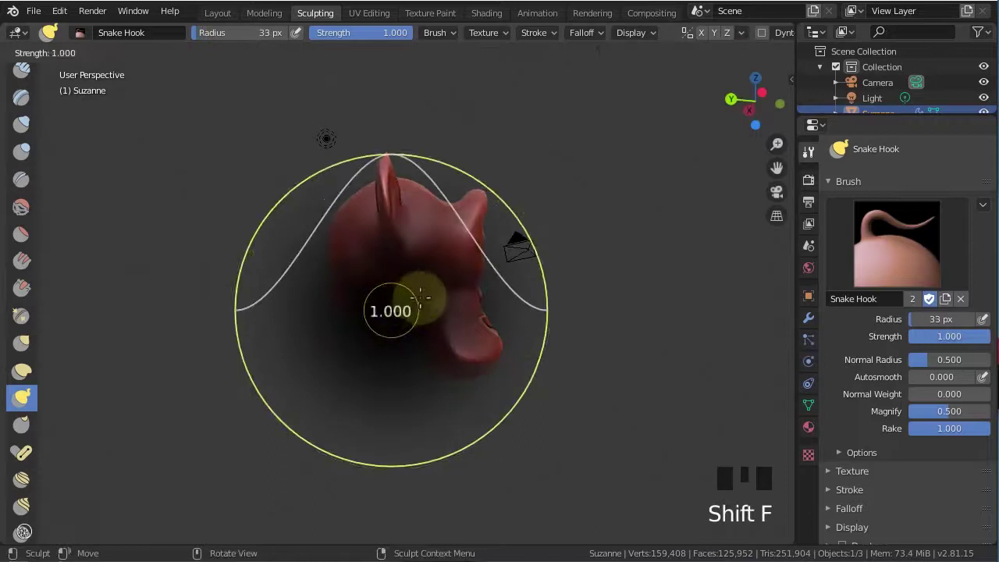
{"action": "left_click", "coordinate": [414, 302]}
{"action": "left_click", "coordinate": [422, 295]}
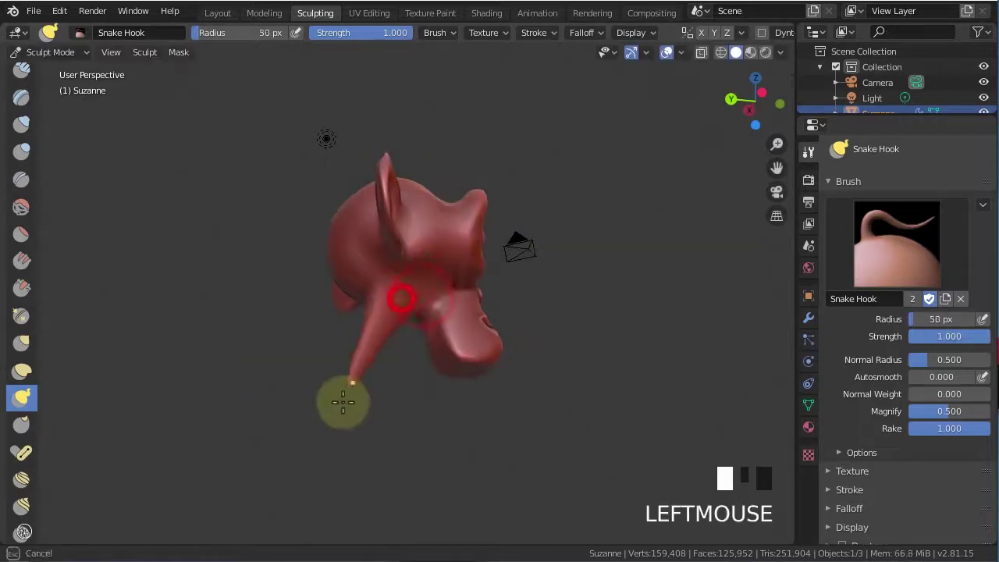
- Switch to the Smooth brush and smooth the lower end of the neck at 50 px radius and 0.700 strength
{"action": "middle_click_drag", "start_coordinate": [409, 356], "coordinate": [318, 409]}
{"action": "scroll", "coordinate": [421, 339], "scroll_direction": "up", "scroll_amount": 2}
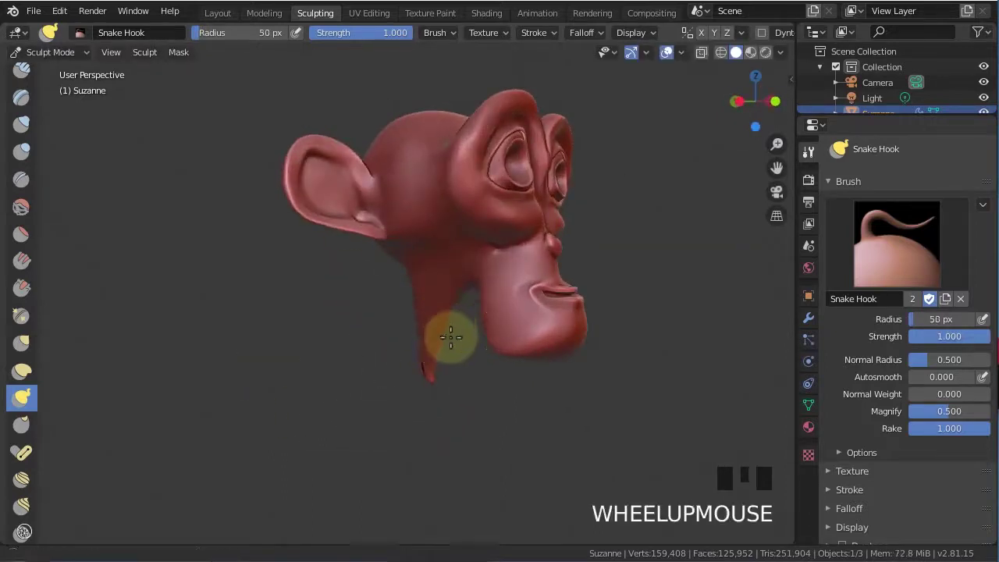
{"action": "middle_click_drag", "start_coordinate": [445, 334], "coordinate": [195, 234]}
{"action": "middle_click_drag", "start_coordinate": [27, 78], "coordinate": [27, 133]}
{"action": "left_click", "coordinate": [21, 134]}
{"action": "middle_click_drag", "start_coordinate": [70, 187], "coordinate": [120, 139], "text": "shift"}
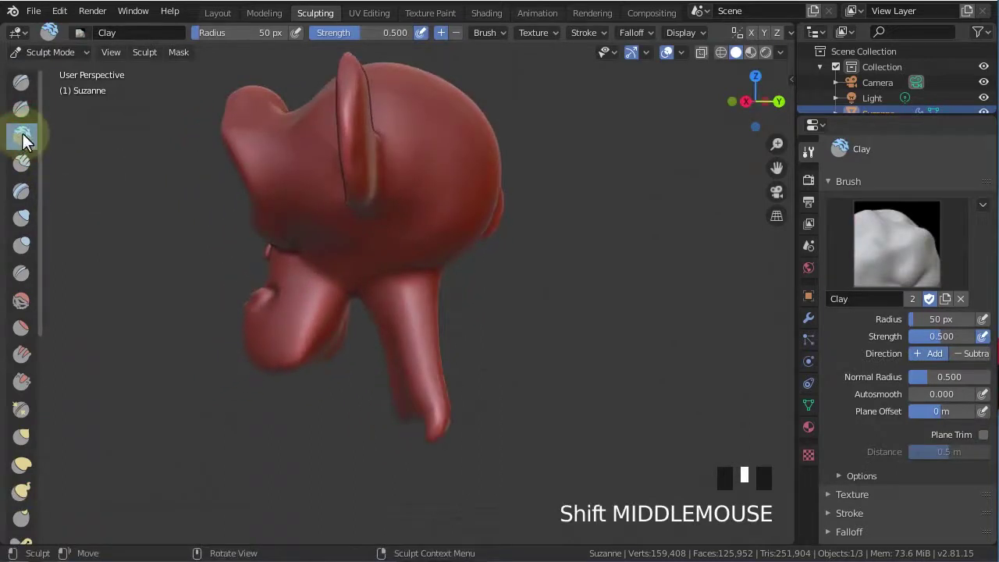
{"action": "left_click", "coordinate": [22, 300]}
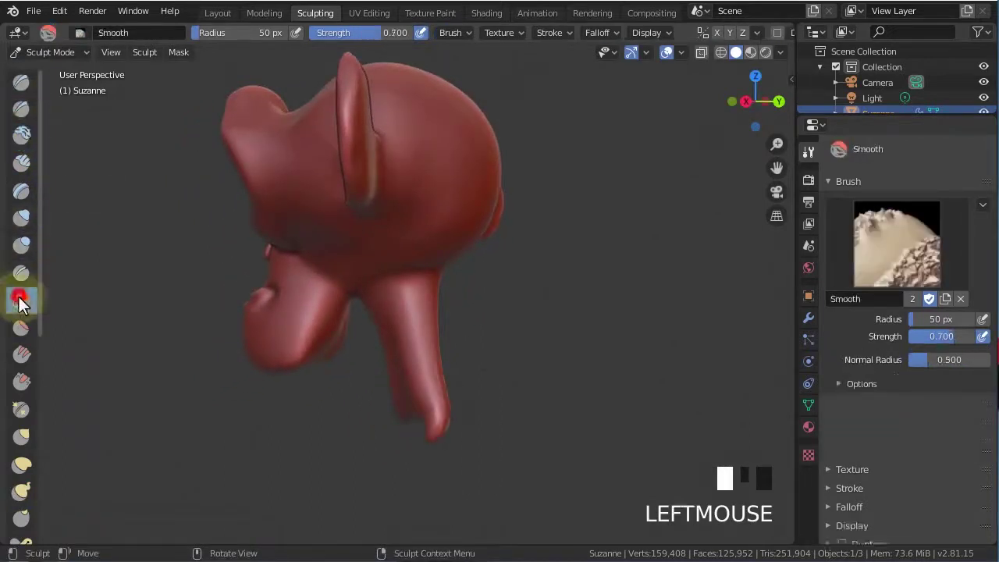
{"action": "left_click_drag", "start_coordinate": [433, 416], "coordinate": [449, 417]}
{"action": "middle_click_drag", "start_coordinate": [427, 408], "coordinate": [461, 339]}
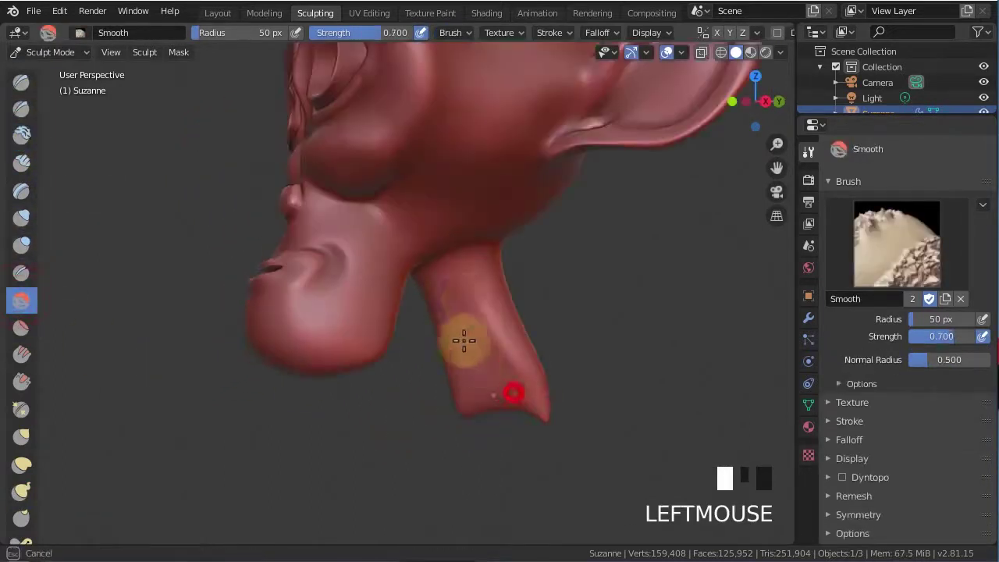
{"action": "middle_click_drag", "start_coordinate": [546, 434], "coordinate": [475, 328]}
- Smooth the neck along its full length on the character's right side and at the back
{"action": "left_click_drag", "start_coordinate": [407, 286], "coordinate": [387, 383]}
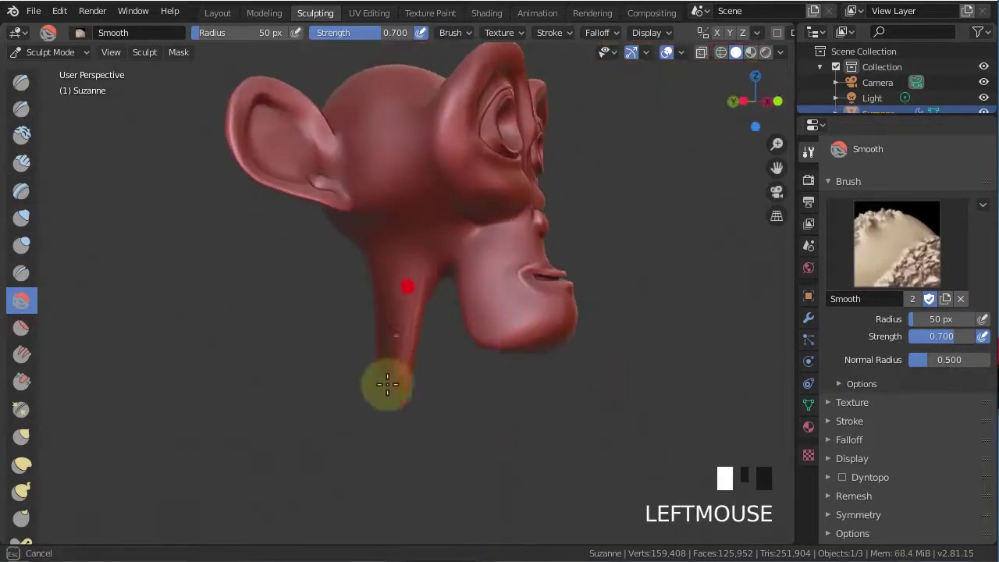
{"action": "left_click_drag", "start_coordinate": [413, 324], "coordinate": [407, 352]}
{"action": "mouse_move", "coordinate": [421, 343]}
{"action": "middle_mouse_down"}
{"action": "mouse_move", "coordinate": [580, 346]}
{"action": "mouse_move", "coordinate": [644, 334]}
{"action": "middle_mouse_up"}
{"action": "mouse_move", "coordinate": [308, 323]}
{"action": "left_mouse_down"}
{"action": "mouse_move", "coordinate": [330, 337]}
{"action": "mouse_move", "coordinate": [292, 379]}
{"action": "left_mouse_up"}
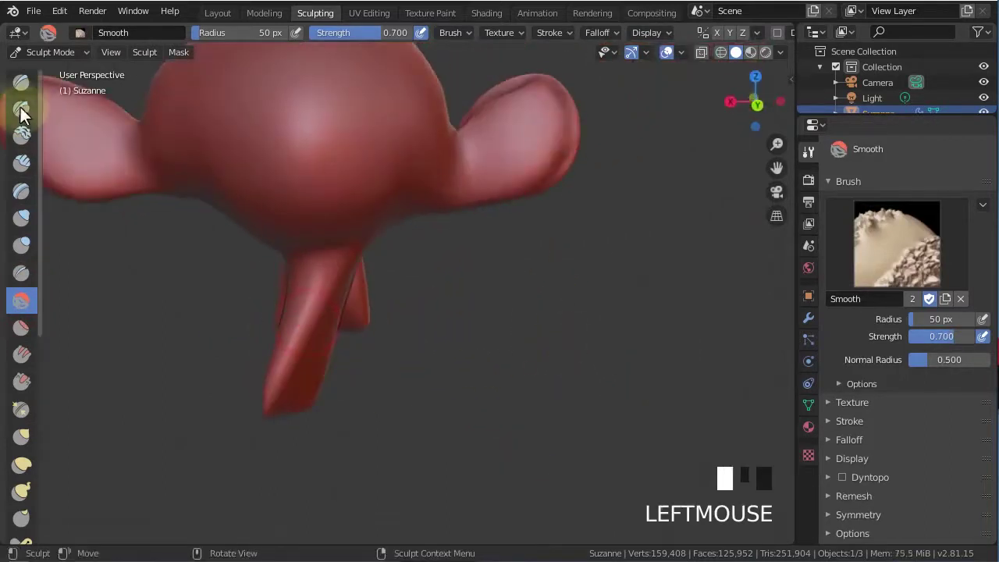
- Thicken the back of the neck with the Draw brush at 50 px radius and 0.500 strength
{"action": "left_click", "coordinate": [21, 82]}
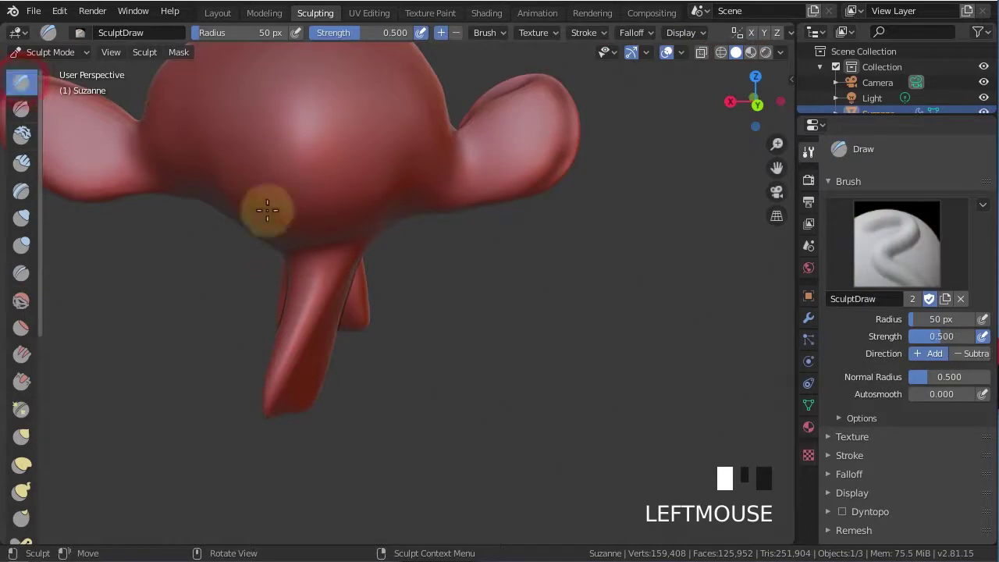
{"action": "mouse_move", "coordinate": [267, 209]}
{"action": "middle_mouse_down"}
{"action": "mouse_move", "coordinate": [346, 297]}
{"action": "mouse_move", "coordinate": [330, 290]}
{"action": "middle_mouse_up"}
{"action": "left_click_drag", "start_coordinate": [326, 269], "coordinate": [339, 334]}
{"action": "mouse_move", "coordinate": [339, 334]}
{"action": "middle_mouse_down"}
{"action": "mouse_move", "coordinate": [408, 356]}
{"action": "mouse_move", "coordinate": [363, 336]}
{"action": "middle_mouse_up"}
{"action": "left_click_drag", "start_coordinate": [320, 305], "coordinate": [314, 380]}
{"action": "left_click_drag", "start_coordinate": [340, 347], "coordinate": [351, 306]}
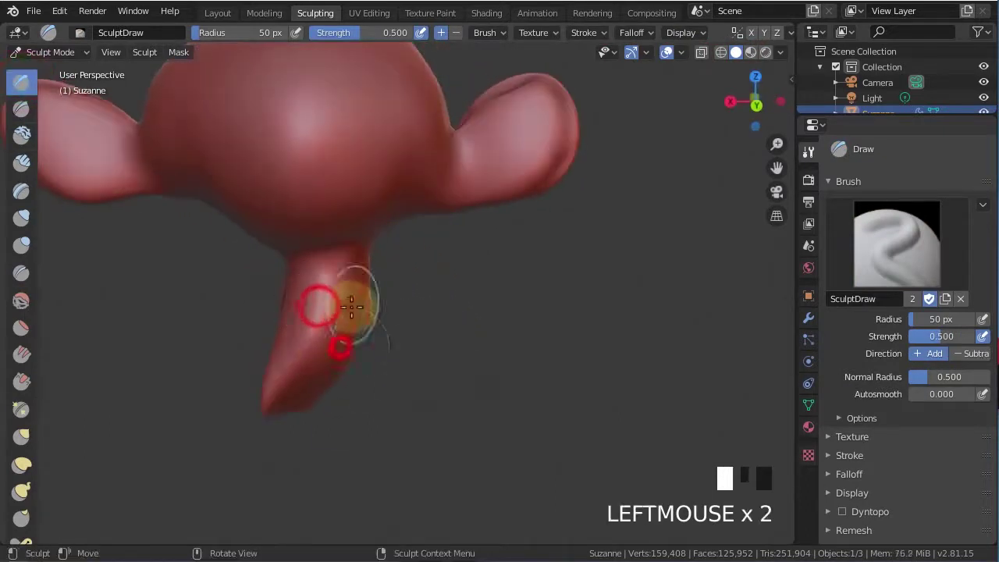
- Build up the character's right side of the neck from its top to its end with the Draw brush
{"action": "mouse_move", "coordinate": [351, 306]}
{"action": "middle_mouse_down"}
{"action": "mouse_move", "coordinate": [242, 327]}
{"action": "mouse_move", "coordinate": [319, 284]}
{"action": "mouse_move", "coordinate": [405, 263]}
{"action": "middle_mouse_up"}
{"action": "left_click_drag", "start_coordinate": [404, 263], "coordinate": [408, 283]}
{"action": "mouse_move", "coordinate": [407, 282]}
{"action": "middle_mouse_down"}
{"action": "mouse_move", "coordinate": [319, 319]}
{"action": "mouse_move", "coordinate": [390, 263]}
{"action": "middle_mouse_up"}
{"action": "left_click_drag", "start_coordinate": [390, 263], "coordinate": [410, 353]}
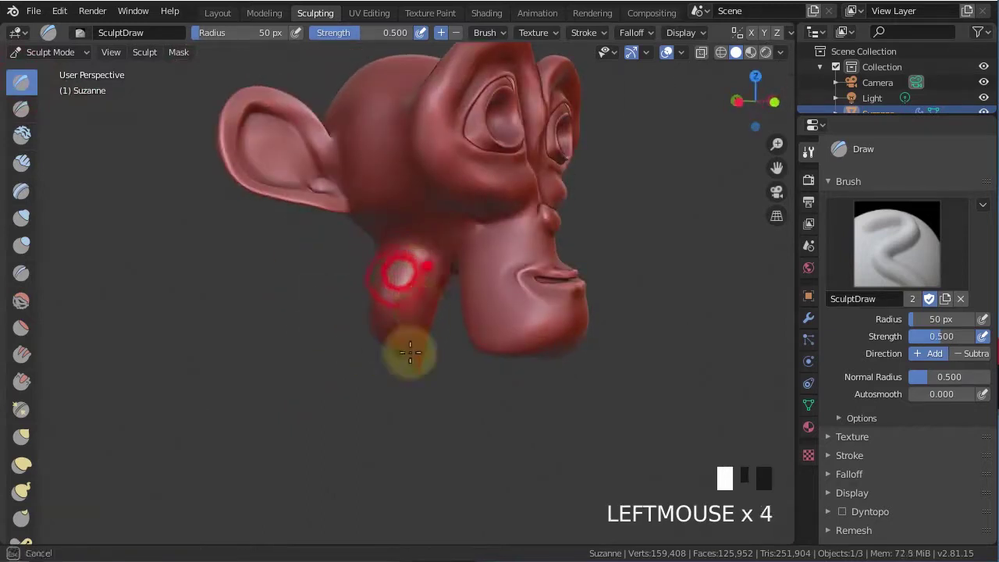
{"action": "mouse_move", "coordinate": [409, 353]}
{"action": "middle_mouse_down"}
{"action": "mouse_move", "coordinate": [323, 231]}
{"action": "mouse_move", "coordinate": [457, 356]}
{"action": "mouse_move", "coordinate": [475, 328]}
{"action": "mouse_move", "coordinate": [546, 396]}
{"action": "mouse_move", "coordinate": [408, 239]}
{"action": "mouse_move", "coordinate": [372, 356]}
{"action": "mouse_move", "coordinate": [433, 363]}
{"action": "mouse_move", "coordinate": [546, 305]}
{"action": "mouse_move", "coordinate": [464, 375]}
{"action": "middle_mouse_up"}
{"action": "left_click", "coordinate": [474, 334]}
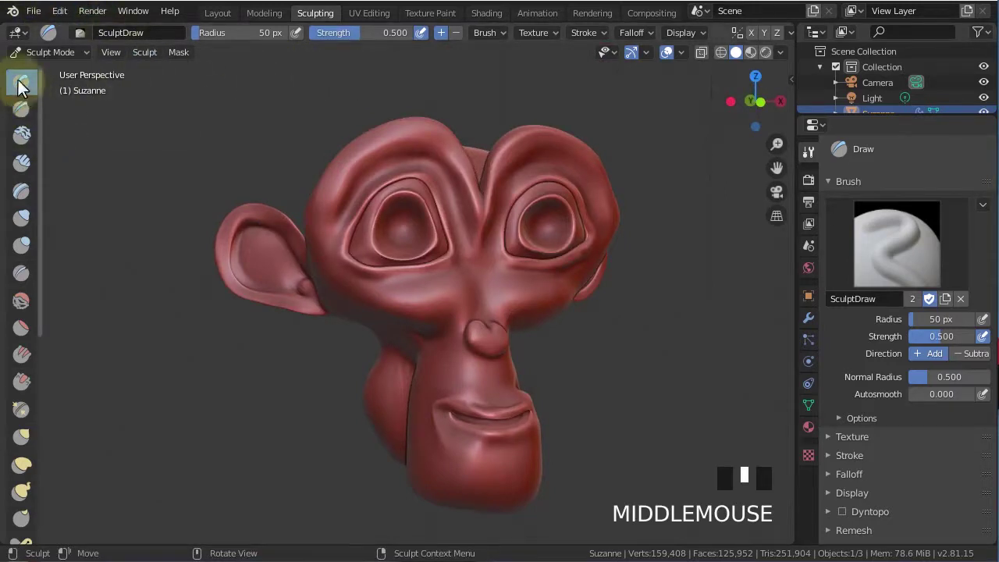
- Switch to the Clay brush and add volume to both cheeks below the eyes at 50 px radius
{"action": "left_click", "coordinate": [21, 136]}
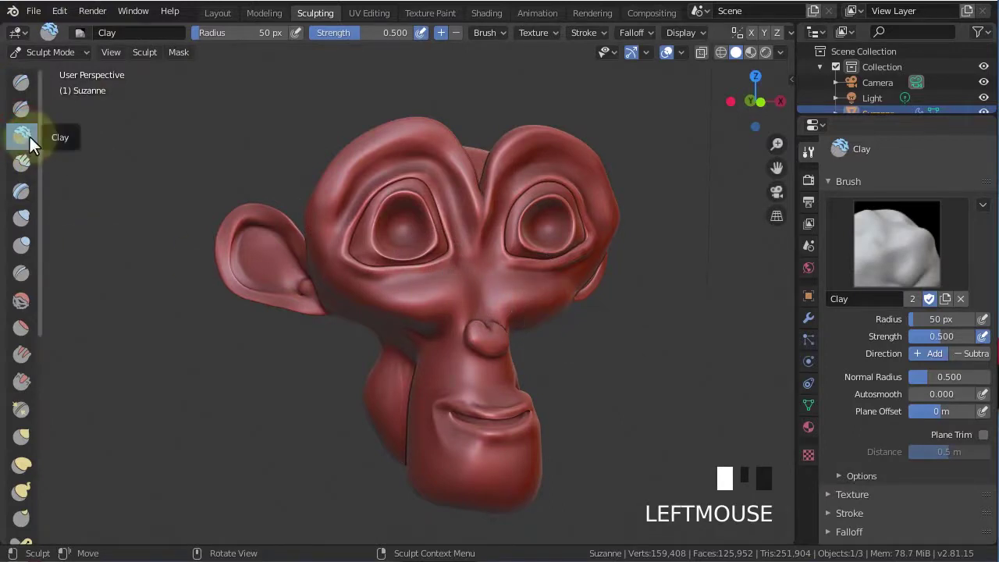
{"action": "scroll", "coordinate": [460, 290], "scroll_direction": "up", "scroll_amount": 2}
{"action": "mouse_move", "coordinate": [482, 289]}
{"action": "left_mouse_down"}
{"action": "mouse_move", "coordinate": [565, 283]}
{"action": "mouse_move", "coordinate": [506, 285]}
{"action": "left_mouse_up"}
{"action": "mouse_move", "coordinate": [413, 281]}
{"action": "left_mouse_down"}
{"action": "mouse_move", "coordinate": [317, 286]}
{"action": "mouse_move", "coordinate": [390, 282]}
{"action": "left_mouse_up"}
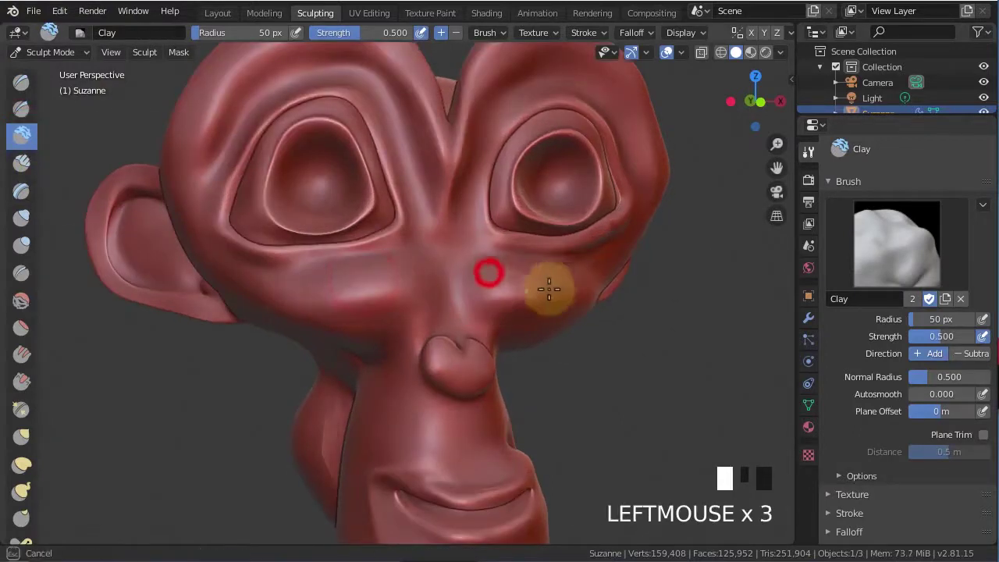
{"action": "left_click_drag", "start_coordinate": [549, 289], "coordinate": [521, 289]}
- Add Clay strokes across the nose and the upper lip
{"action": "left_click_drag", "start_coordinate": [442, 365], "coordinate": [498, 380]}
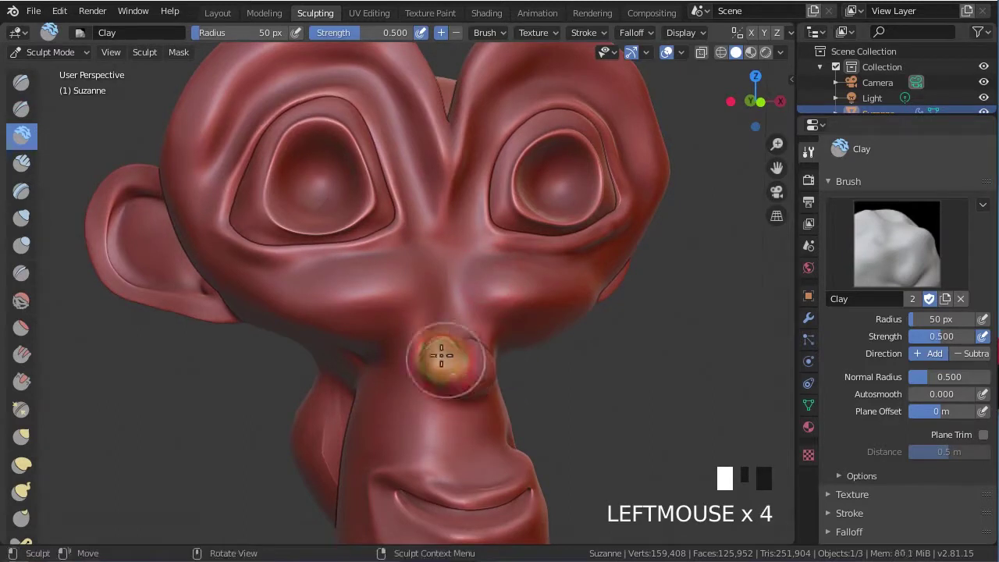
{"action": "left_click_drag", "start_coordinate": [442, 356], "coordinate": [478, 363]}
{"action": "left_click_drag", "start_coordinate": [447, 362], "coordinate": [477, 392]}
{"action": "mouse_move", "coordinate": [428, 491]}
{"action": "left_mouse_down"}
{"action": "mouse_move", "coordinate": [462, 477]}
{"action": "mouse_move", "coordinate": [437, 476]}
{"action": "left_mouse_up"}
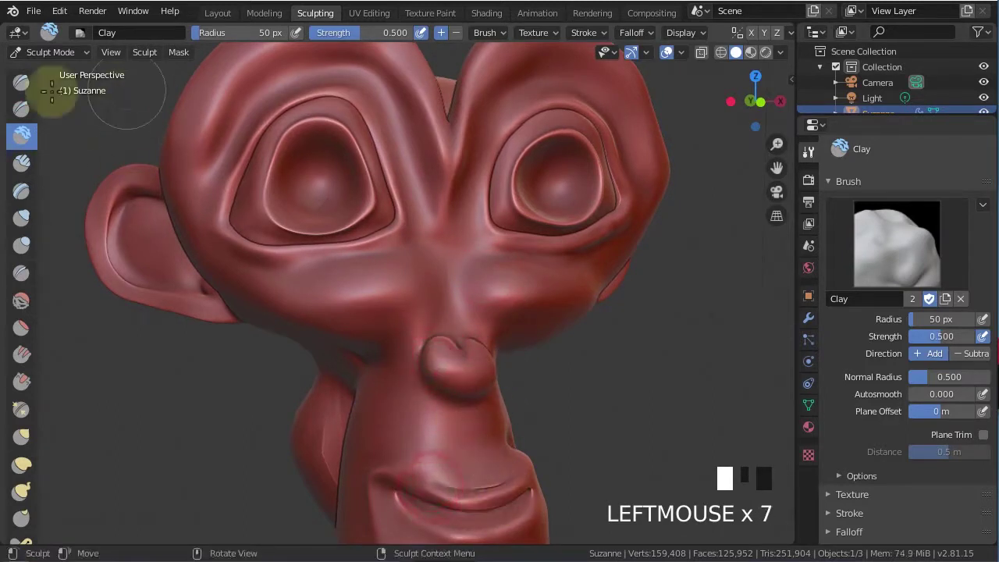
- Switch to the Inflate brush and puff up the areas under both eyes at 0.500 strength
{"action": "left_click", "coordinate": [22, 218]}
{"action": "mouse_move", "coordinate": [330, 260]}
{"action": "left_mouse_down"}
{"action": "mouse_move", "coordinate": [479, 266]}
{"action": "mouse_move", "coordinate": [465, 252]}
{"action": "left_mouse_up"}
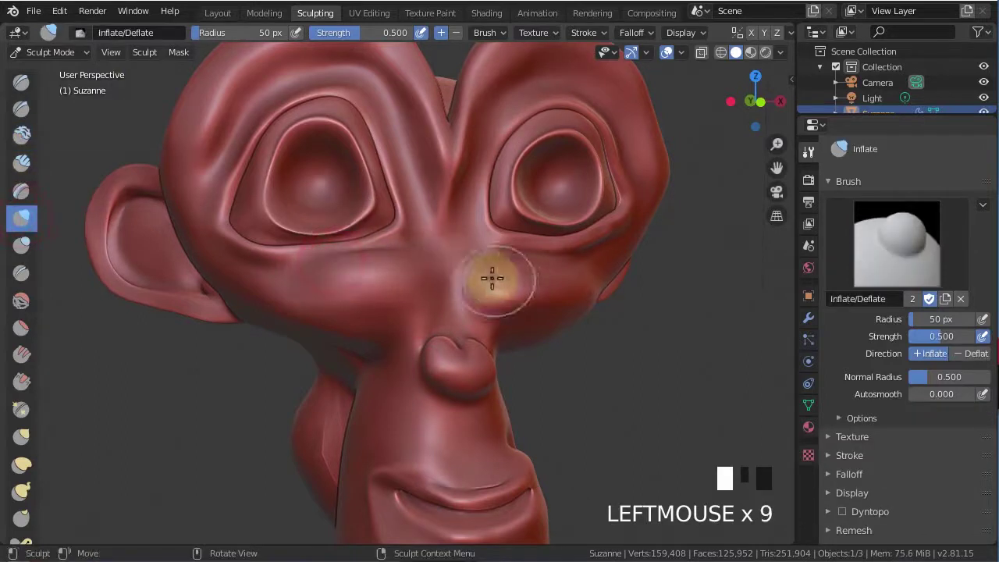
{"action": "left_click", "coordinate": [491, 277]}
{"action": "middle_click_drag", "start_coordinate": [421, 257], "coordinate": [20, 84]}
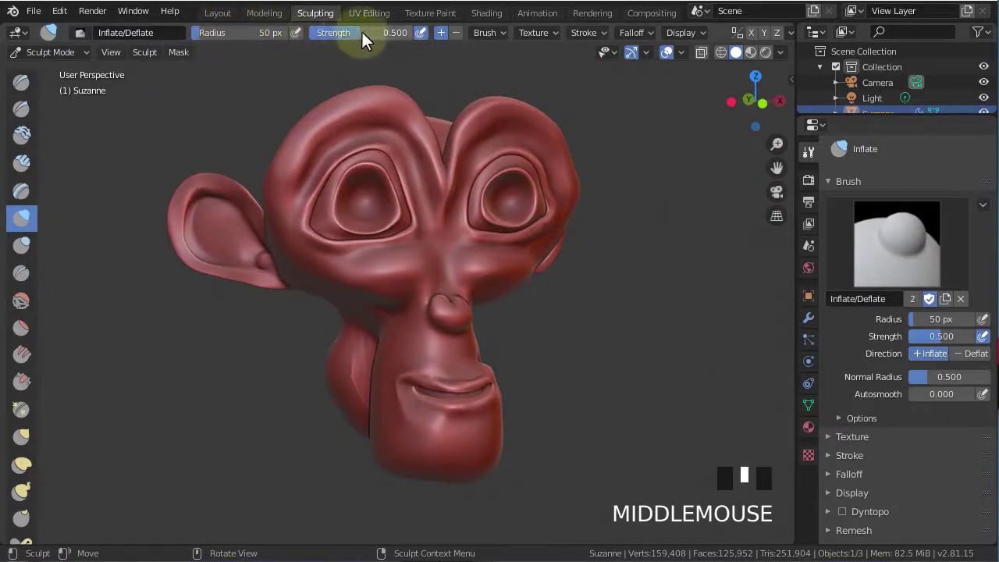
{"action": "key", "text": "f"}
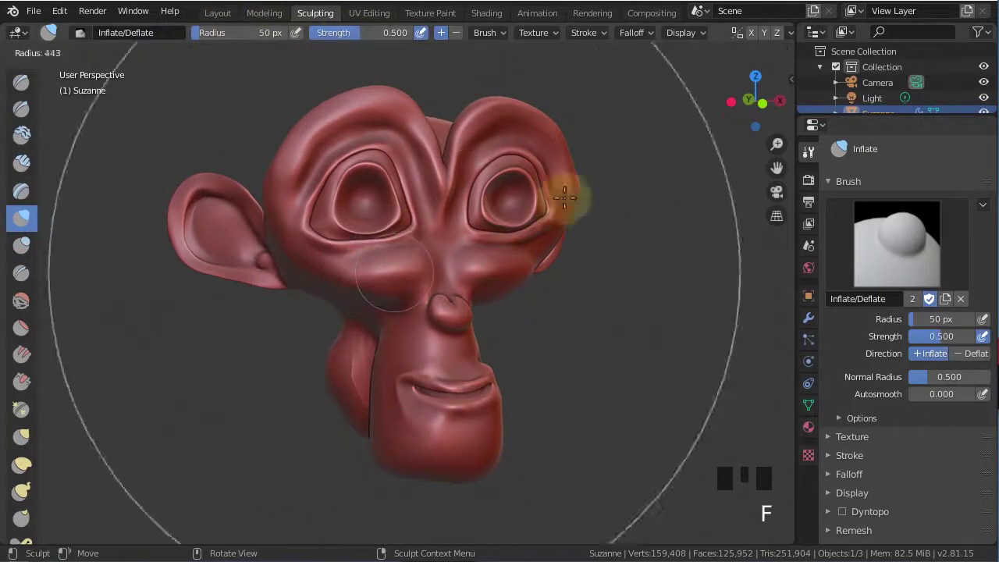
{"action": "right_click", "coordinate": [587, 219]}
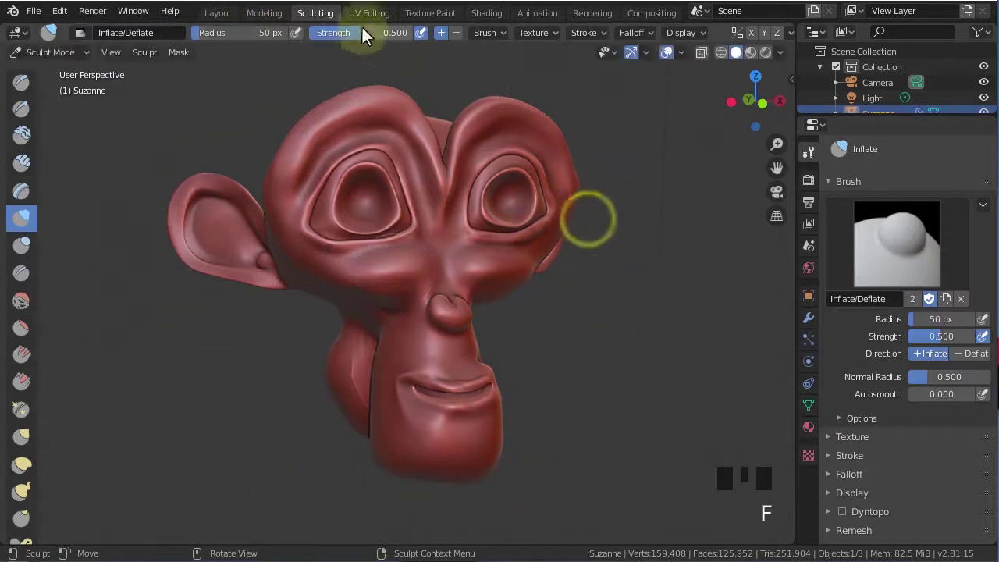
{"action": "key", "text": "shift+f"}
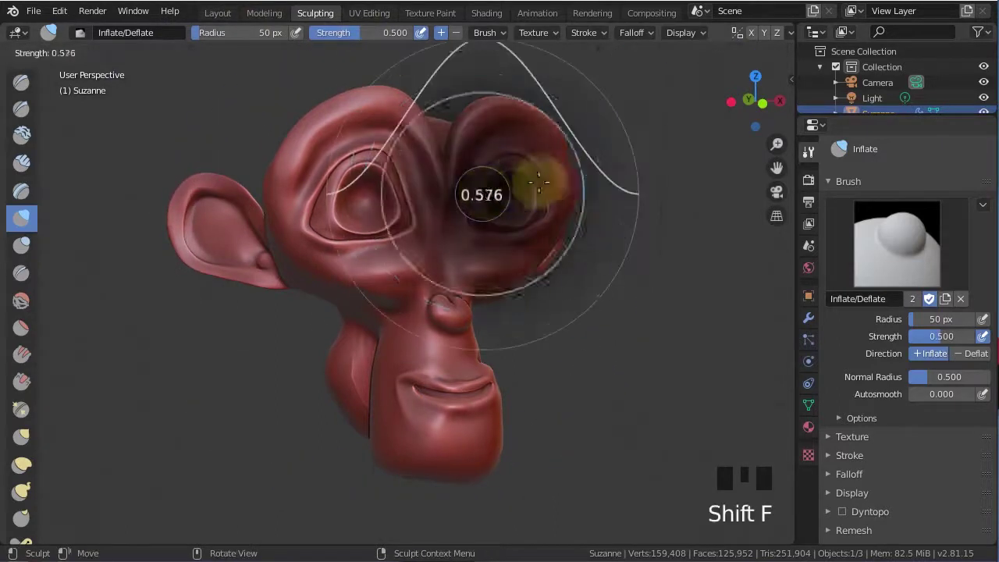
{"action": "right_click", "coordinate": [542, 191]}
- Build up the inner part of the character's right ear near the lobe with the Draw brush at 50 px radius
{"action": "left_click_drag", "start_coordinate": [466, 247], "coordinate": [205, 245]}
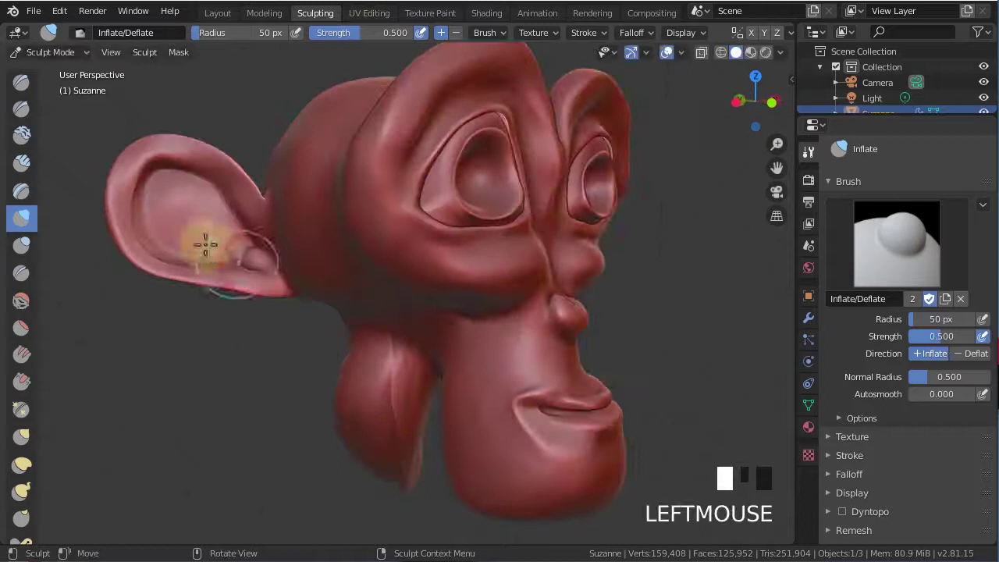
{"action": "left_click", "coordinate": [19, 82]}
{"action": "left_click", "coordinate": [246, 254]}
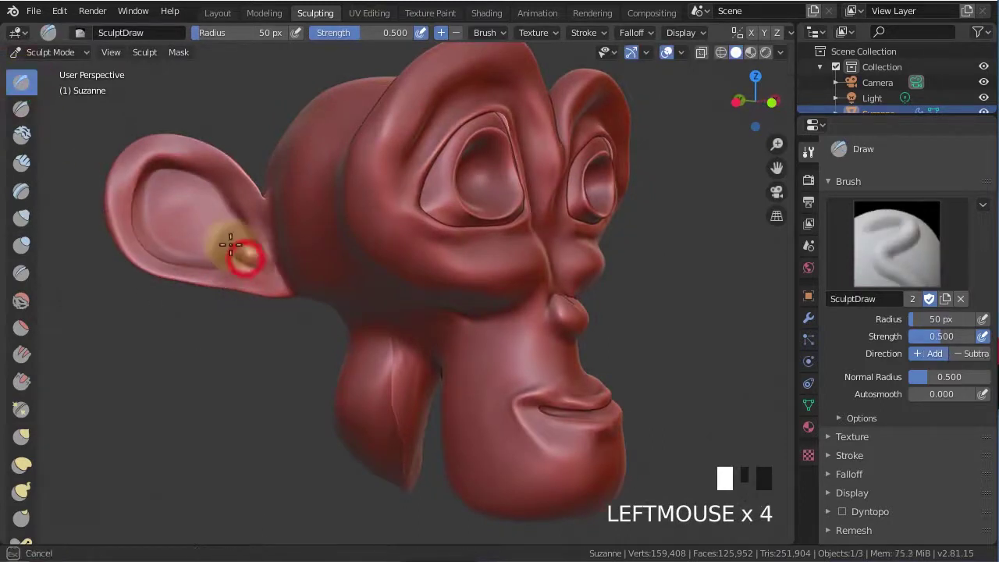
{"action": "left_click_drag", "start_coordinate": [230, 244], "coordinate": [205, 217]}
- Examine the sculpted head and neck from several sides
{"action": "scroll", "coordinate": [221, 227], "scroll_direction": "down", "scroll_amount": 3}
{"action": "middle_click_drag", "start_coordinate": [368, 239], "coordinate": [187, 237]}
{"action": "left_click_drag", "start_coordinate": [541, 211], "coordinate": [538, 208]}
{"action": "scroll", "coordinate": [515, 209], "scroll_direction": "down", "scroll_amount": 6}
{"action": "middle_click_drag", "start_coordinate": [211, 226], "coordinate": [359, 231]}
{"action": "scroll", "coordinate": [382, 234], "scroll_direction": "up", "scroll_amount": 4}
{"action": "middle_click_drag", "start_coordinate": [468, 216], "coordinate": [449, 249], "text": "shift"}
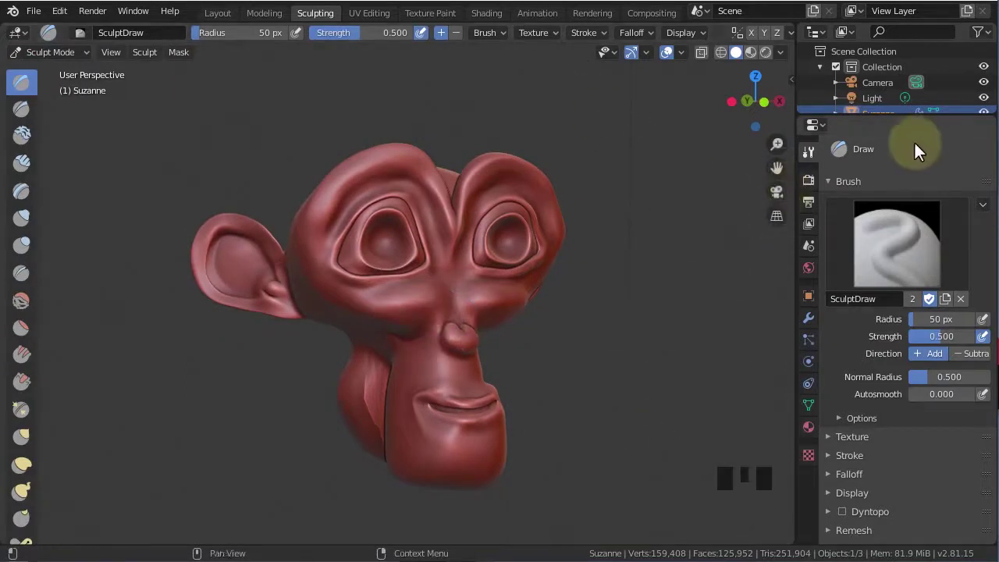
- Switch to the Layout workspace and view the sculpted head there from the front
{"action": "left_click", "coordinate": [221, 12]}
{"action": "scroll", "coordinate": [446, 252], "scroll_direction": "down", "scroll_amount": 3}
{"action": "mouse_move", "coordinate": [390, 308]}
{"action": "middle_mouse_down"}
{"action": "mouse_move", "coordinate": [405, 330]}
{"action": "mouse_move", "coordinate": [524, 22]}
{"action": "mouse_move", "coordinate": [513, 290]}
{"action": "mouse_move", "coordinate": [647, 279]}
{"action": "mouse_move", "coordinate": [444, 322]}
{"action": "mouse_move", "coordinate": [538, 310]}
{"action": "mouse_move", "coordinate": [442, 310]}
{"action": "middle_mouse_up"}
{"action": "scroll", "coordinate": [484, 312], "scroll_direction": "up", "scroll_amount": 4}
{"action": "scroll", "coordinate": [467, 289], "scroll_direction": "down", "scroll_amount": 3}
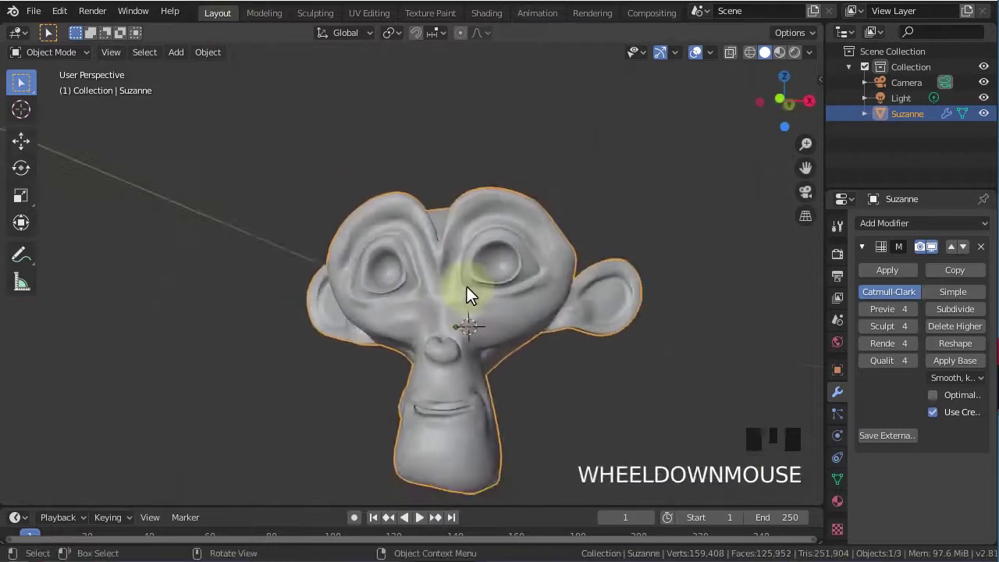
- Save the Blender file to the Desktop folder under a new name
{"action": "key", "text": "ctrl+s"}
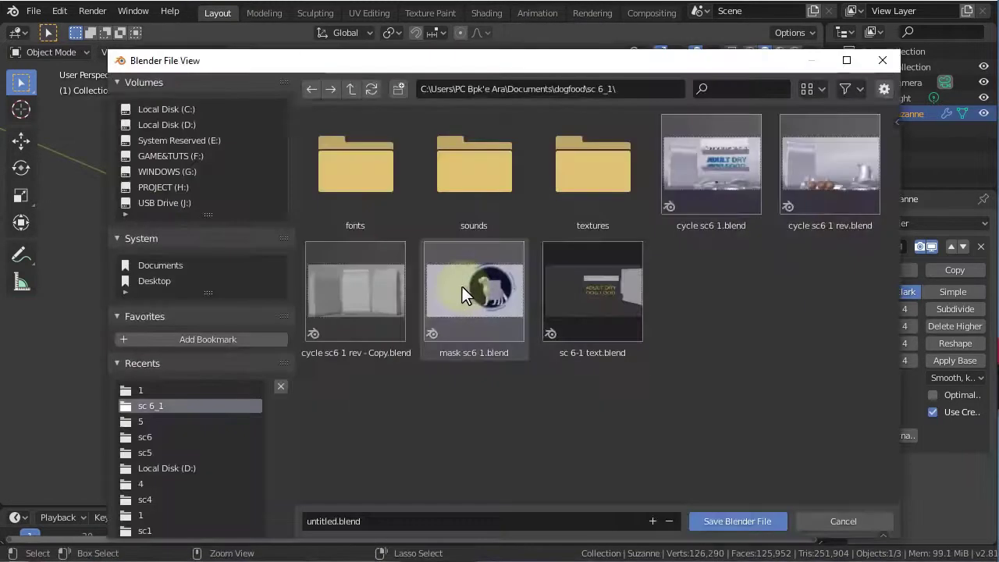
{"action": "left_click", "coordinate": [882, 60]}
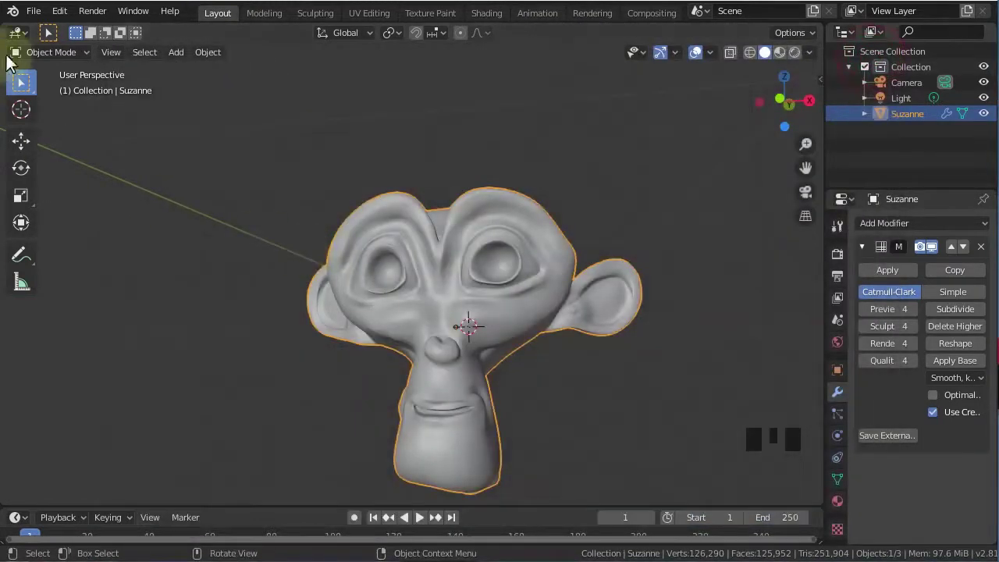
{"action": "left_click", "coordinate": [34, 11]}
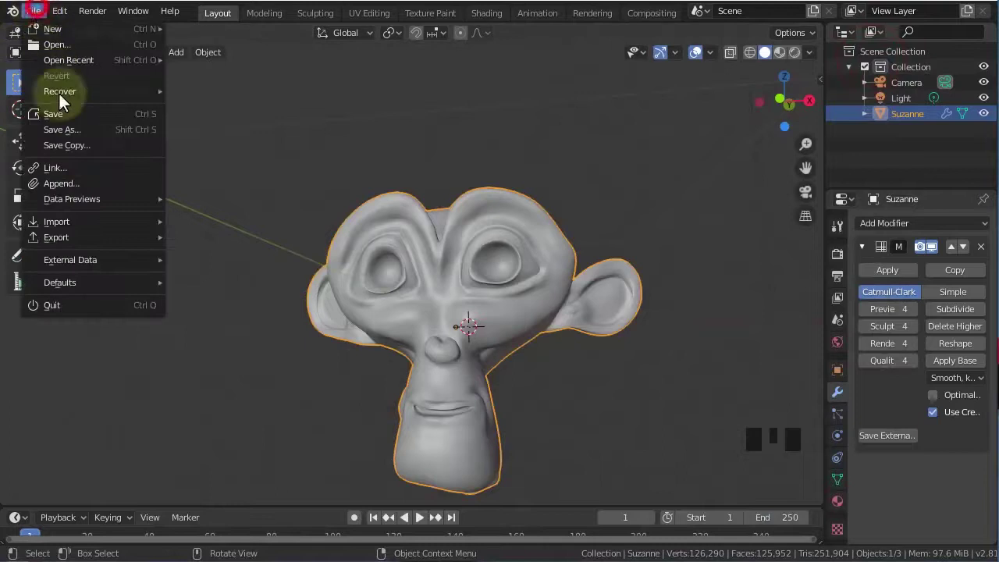
{"action": "left_click", "coordinate": [94, 114]}
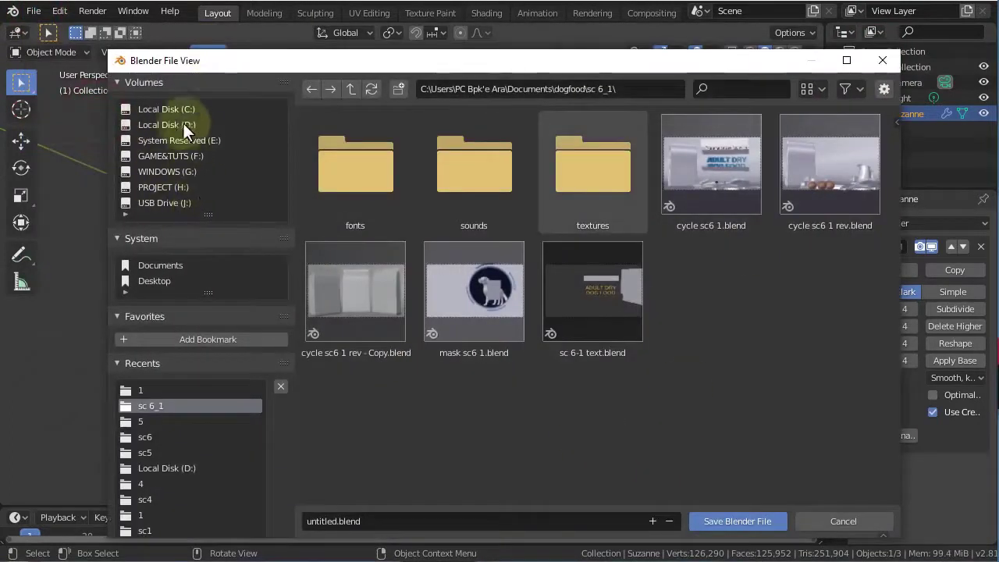
{"action": "left_click", "coordinate": [164, 279]}
{"action": "left_click", "coordinate": [391, 521]}
{"action": "type", "text": "sc 6_2"}
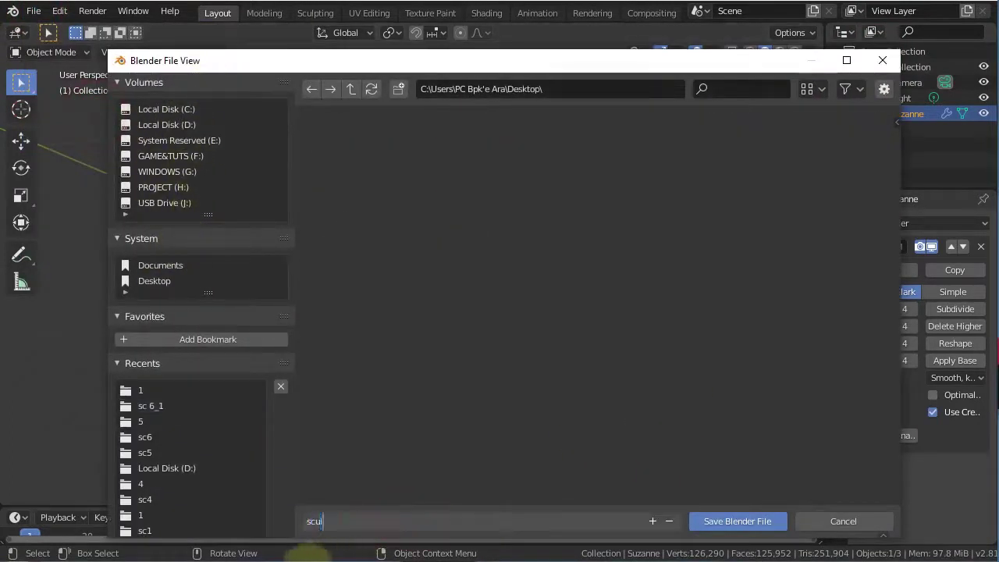
{"action": "left_click", "coordinate": [737, 521]}
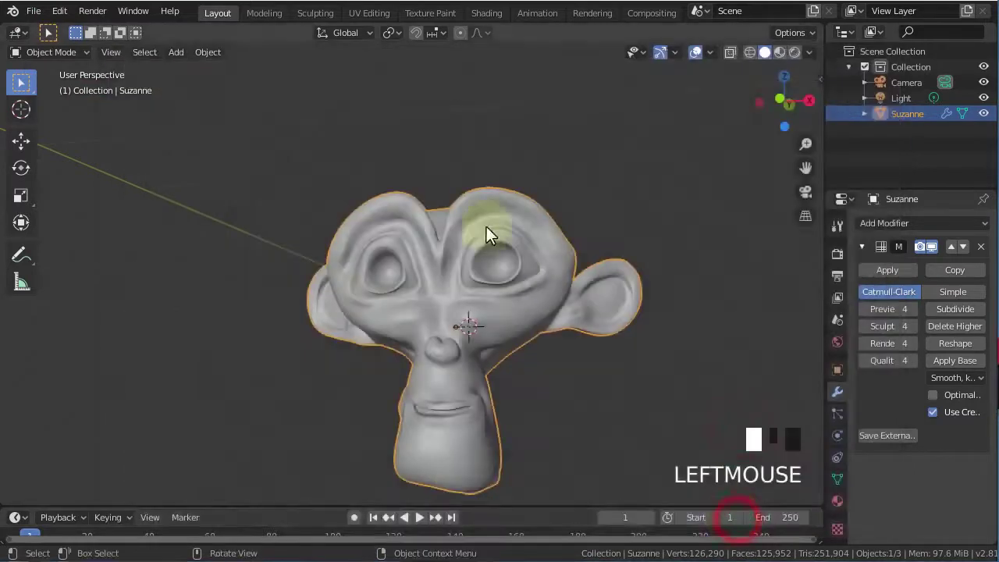
- Examine the finished sculpted head from both sides and from farther away
{"action": "middle_click_drag", "start_coordinate": [442, 116], "coordinate": [243, 339]}
{"action": "scroll", "coordinate": [486, 294], "scroll_direction": "up", "scroll_amount": 2}
{"action": "middle_click_drag", "start_coordinate": [335, 246], "coordinate": [334, 238]}
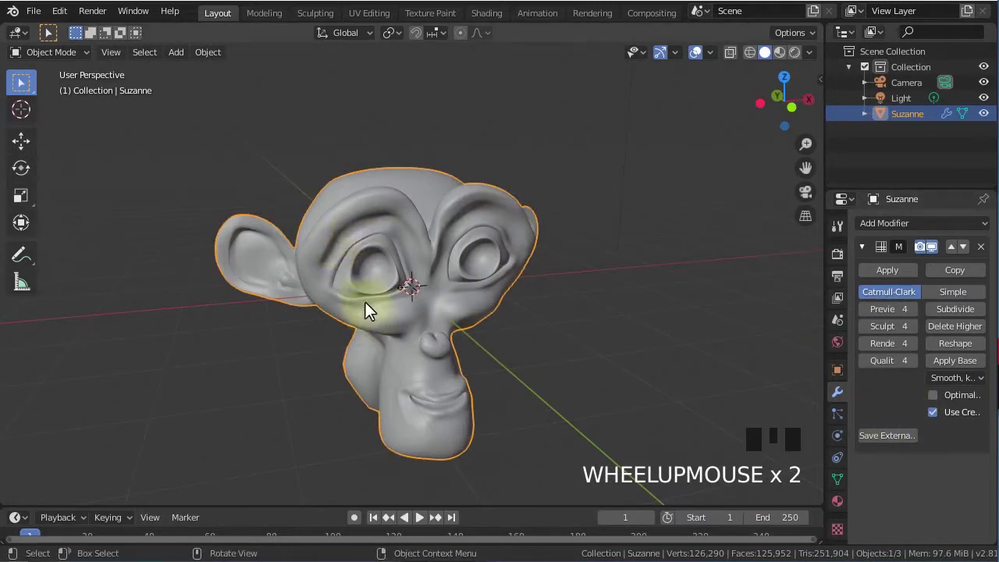
{"action": "middle_click_drag", "start_coordinate": [368, 295], "coordinate": [363, 262]}
{"action": "scroll", "coordinate": [495, 312], "scroll_direction": "down", "scroll_amount": 2}
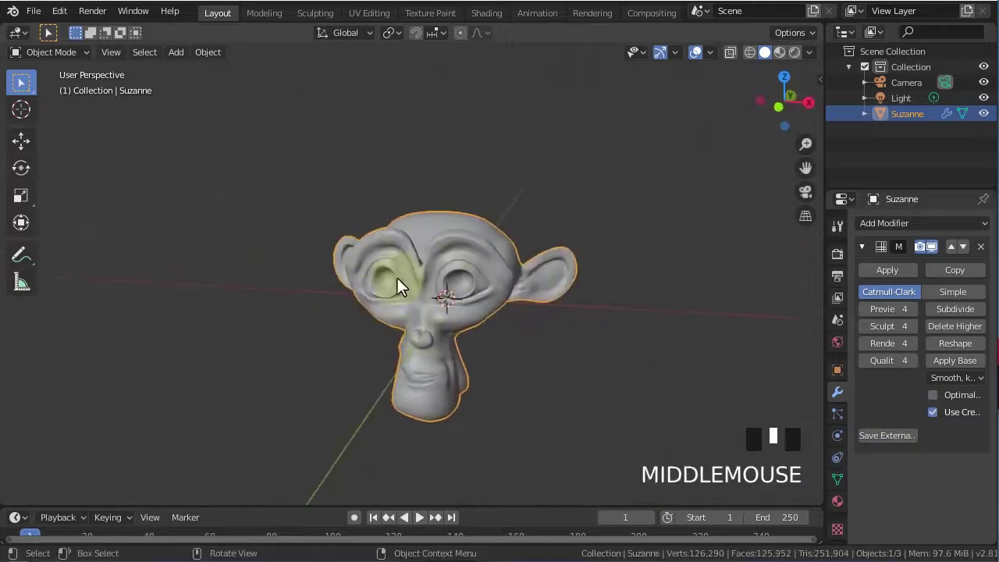
{"action": "mouse_move", "coordinate": [482, 289]}
{"action": "middle_mouse_down"}
{"action": "mouse_move", "coordinate": [481, 311]}
{"action": "mouse_move", "coordinate": [472, 274]}
{"action": "middle_mouse_up"}
{"action": "scroll", "coordinate": [465, 273], "scroll_direction": "down", "scroll_amount": 1}
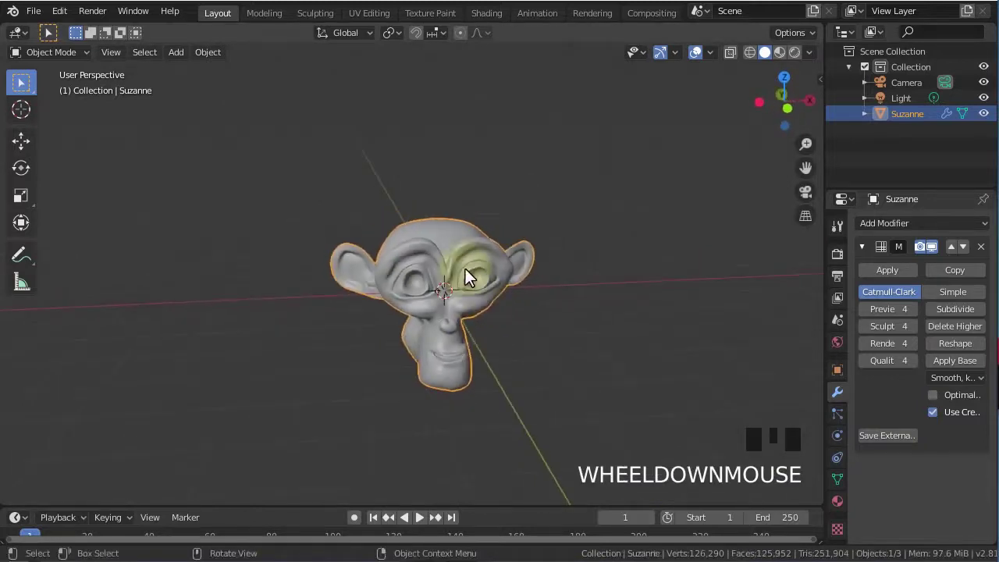
- Move the sculpted head away from the world origin toward positive X and add a new Monkey mesh at the origin
{"action": "key", "text": "g"}
{"action": "left_click", "coordinate": [675, 276]}
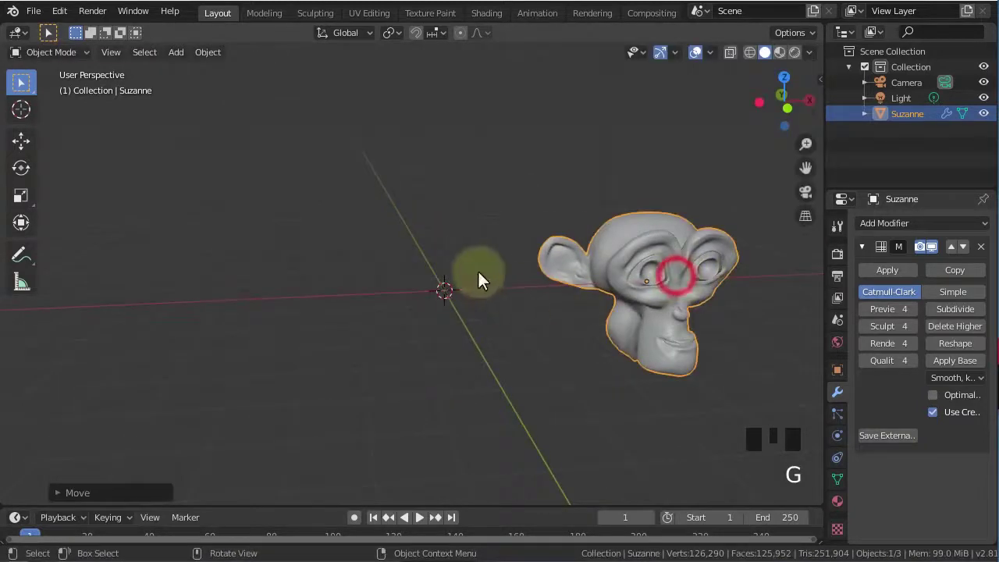
{"action": "key", "text": "shift+a"}
{"action": "left_click", "coordinate": [175, 52]}
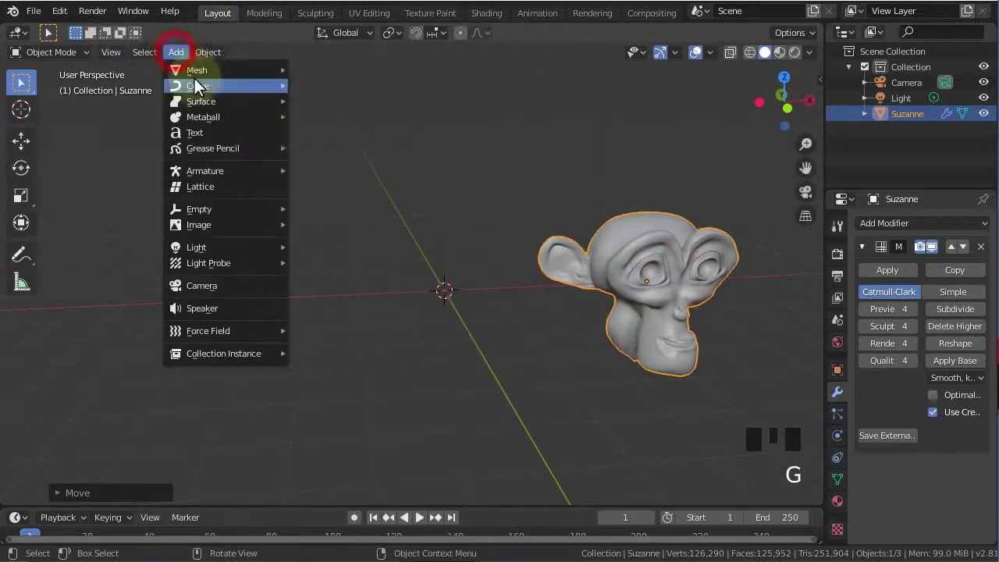
{"action": "mouse_move", "coordinate": [206, 70]}
{"action": "left_click", "coordinate": [333, 218]}
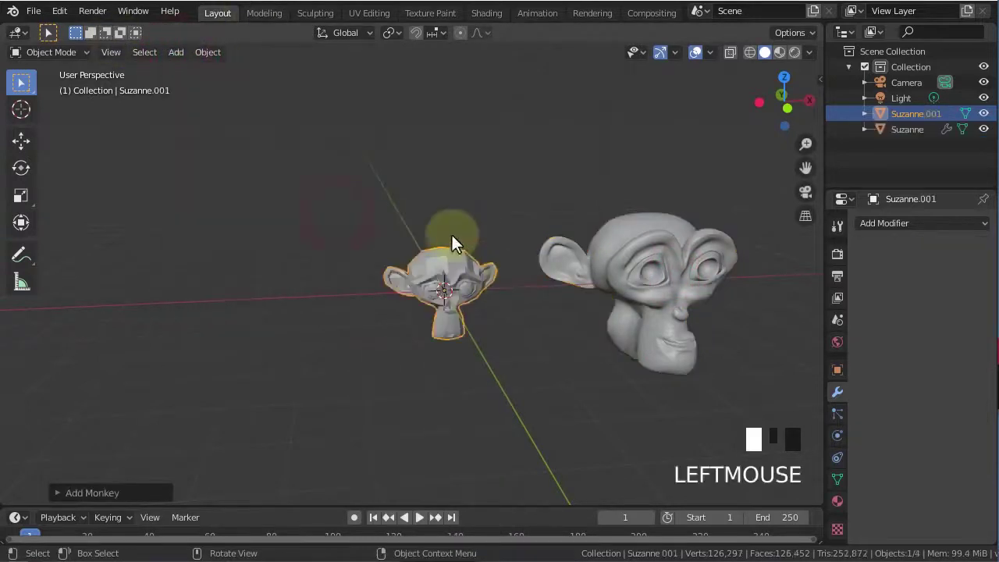
- Scale up the new monkey head and move it away from the sculpted head toward negative X
{"action": "key", "text": "s"}
{"action": "left_click", "coordinate": [513, 255]}
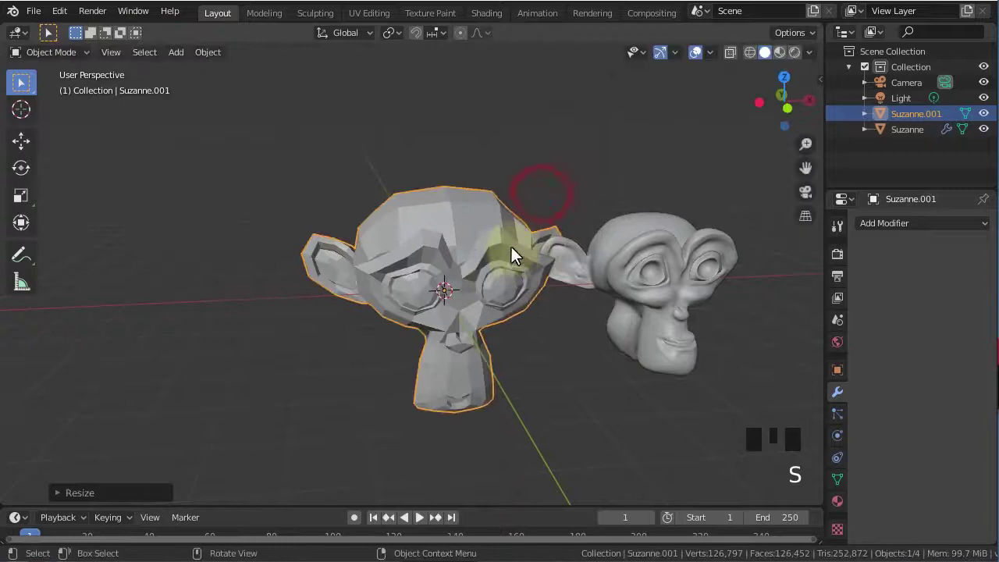
{"action": "key", "text": "g"}
{"action": "left_click", "coordinate": [457, 250]}
- Shade the new monkey head smooth and add a Subdivision Surface modifier to it
{"action": "right_click", "coordinate": [409, 230]}
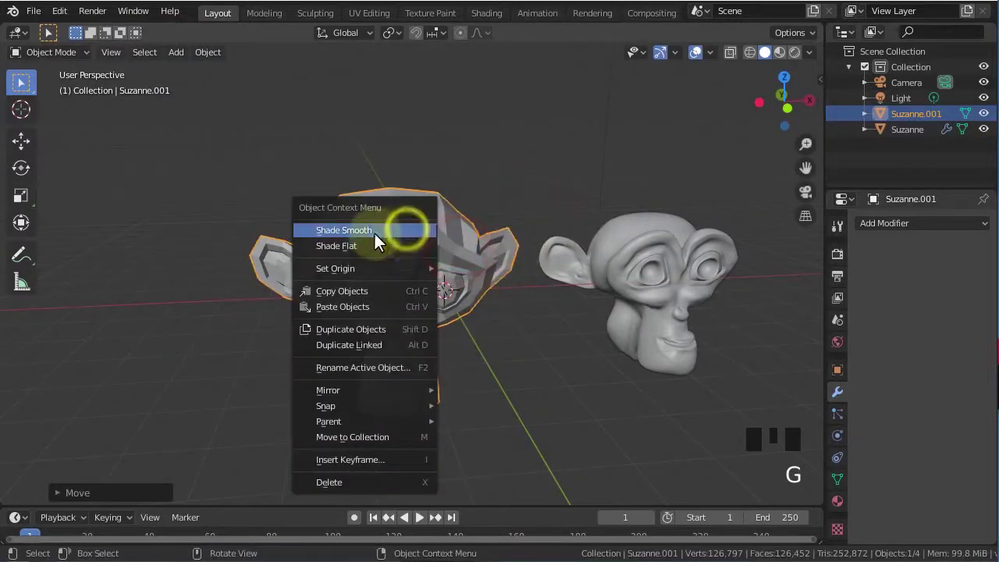
{"action": "left_click", "coordinate": [375, 233]}
{"action": "left_click", "coordinate": [837, 392]}
{"action": "left_click", "coordinate": [917, 224]}
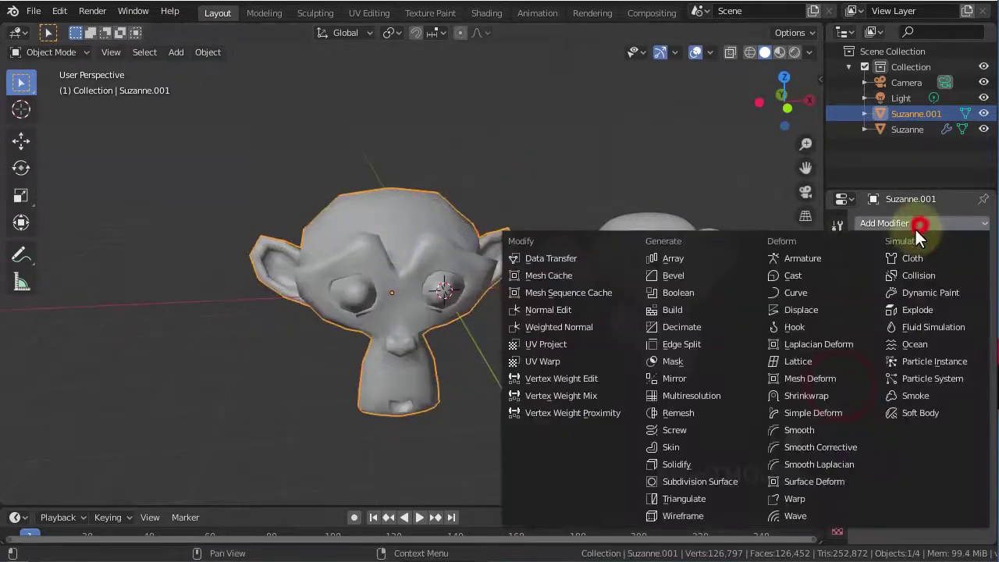
{"action": "left_click", "coordinate": [695, 482]}
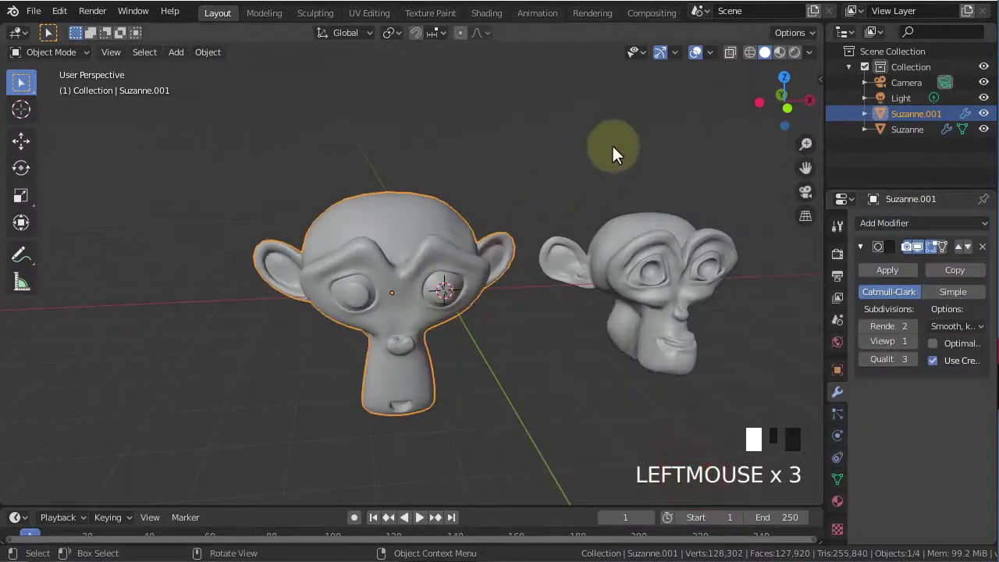
- Resize the new monkey head to roughly match the sculpted one, with both heads framed in front view
{"action": "key", "text": "s"}
{"action": "left_click", "coordinate": [558, 254]}
{"action": "middle_click", "coordinate": [557, 253]}
{"action": "key", "text": "KP_1"}
{"action": "middle_click_drag", "start_coordinate": [559, 259], "coordinate": [463, 273], "text": "shift"}
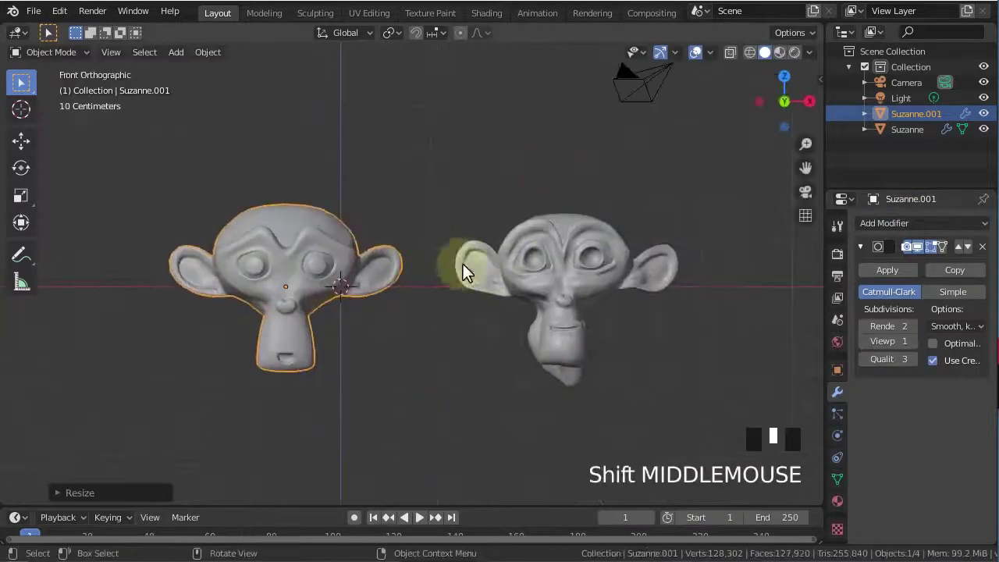
- Compare the plain and the sculpted heads side by side at an angle, with a brief look at the Modeling workspace
{"action": "scroll", "coordinate": [464, 218], "scroll_direction": "up", "scroll_amount": 1}
{"action": "middle_click_drag", "start_coordinate": [613, 285], "coordinate": [568, 315]}
{"action": "scroll", "coordinate": [245, 251], "scroll_direction": "up", "scroll_amount": 1}
{"action": "scroll", "coordinate": [456, 284], "scroll_direction": "down", "scroll_amount": 2}
{"action": "middle_click_drag", "start_coordinate": [455, 284], "coordinate": [433, 259]}
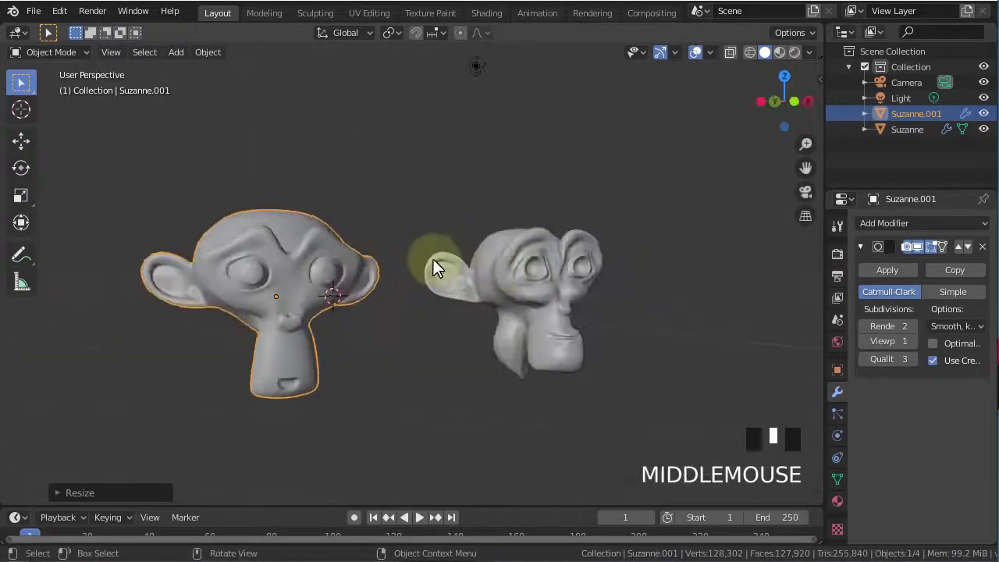
{"action": "scroll", "coordinate": [450, 230], "scroll_direction": "up", "scroll_amount": 3}
{"action": "scroll", "coordinate": [488, 281], "scroll_direction": "down", "scroll_amount": 1}
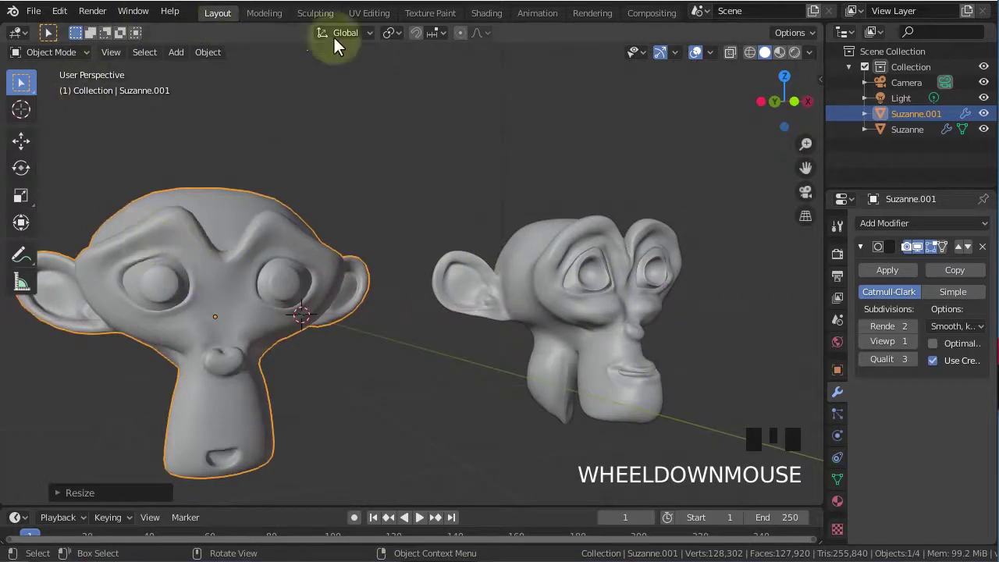
{"action": "left_click", "coordinate": [264, 12]}
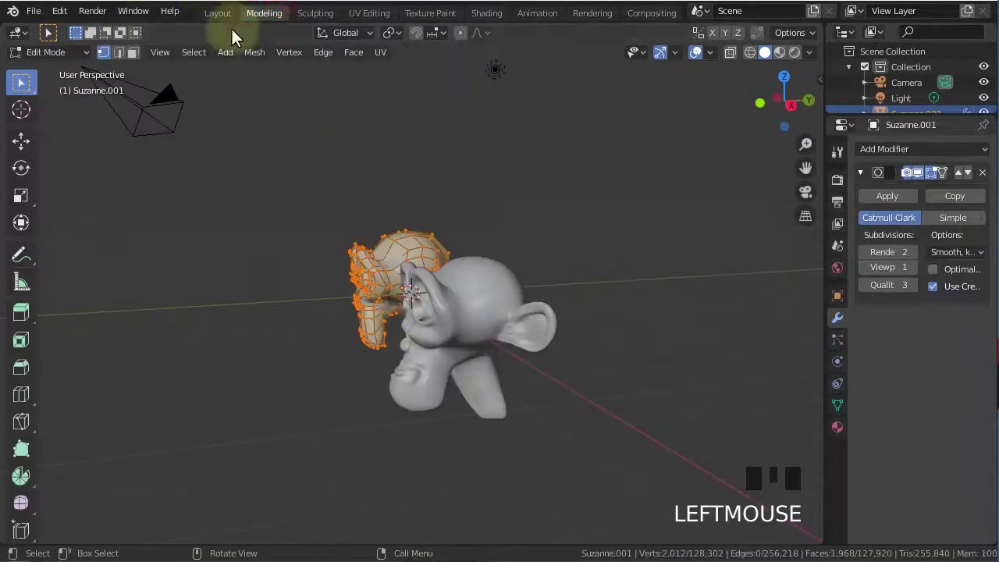
{"action": "left_click", "coordinate": [212, 14]}
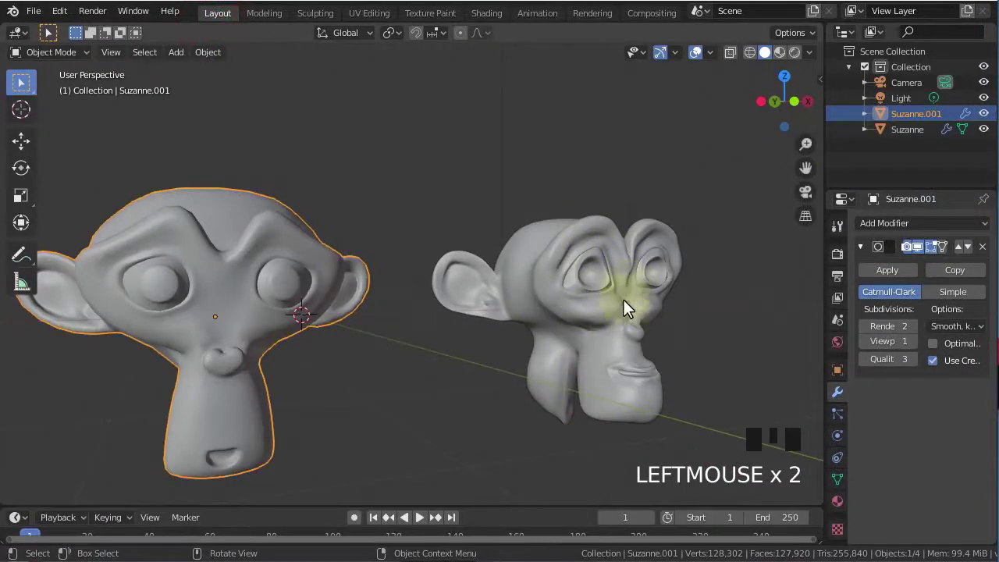